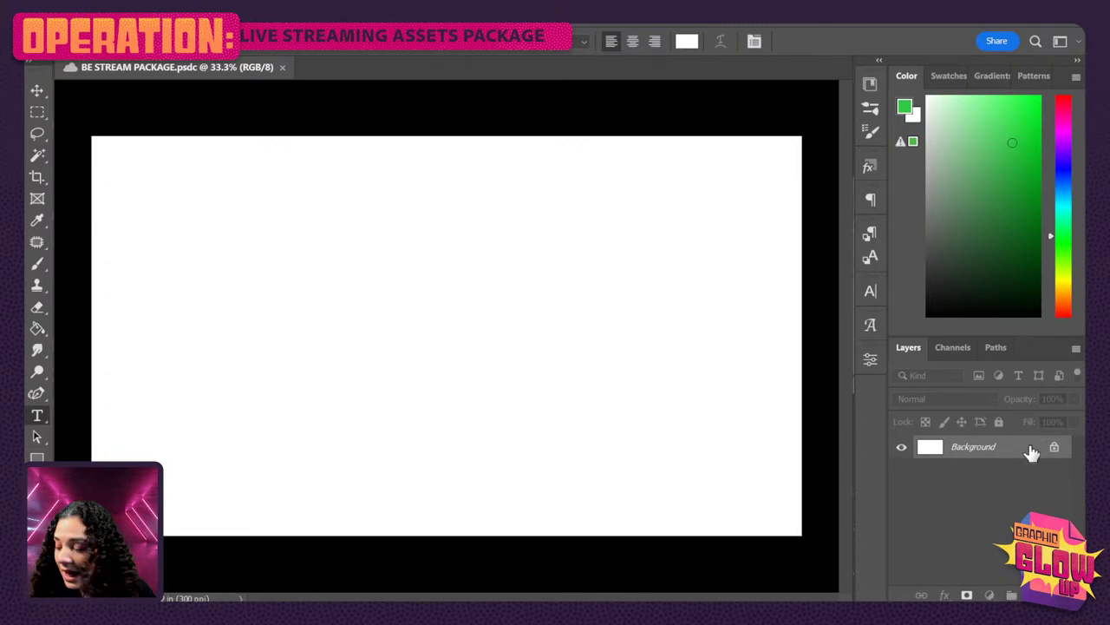
Handwrite "starting soon" with a black brush on a new layer, in the upper-left corner of the canvas
key(ctrl+shift+alt+n)
key(b)
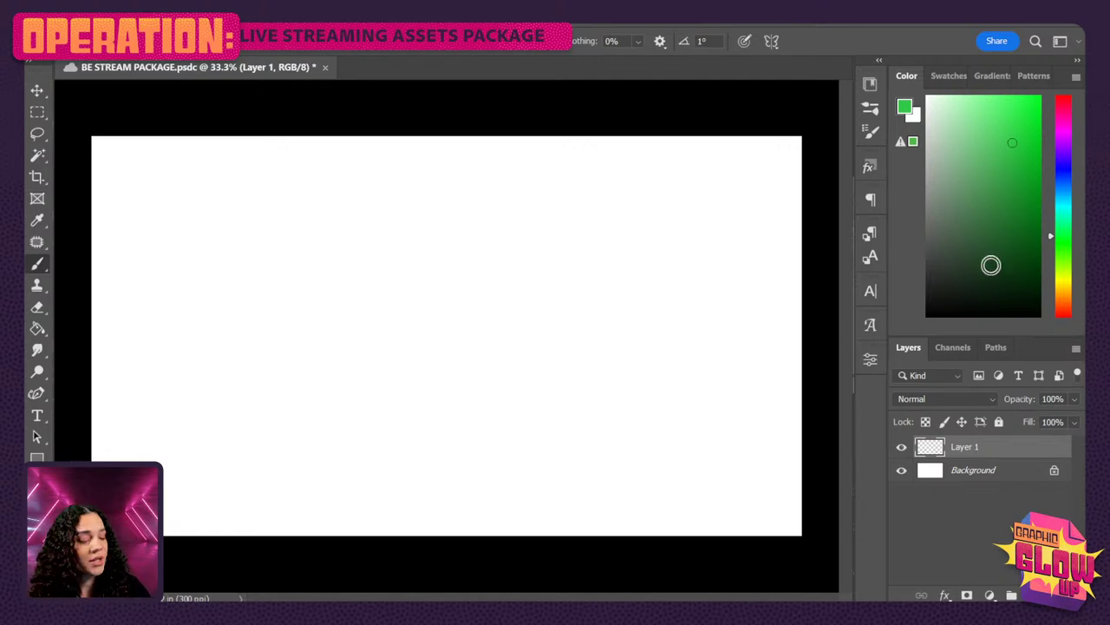
key(d)
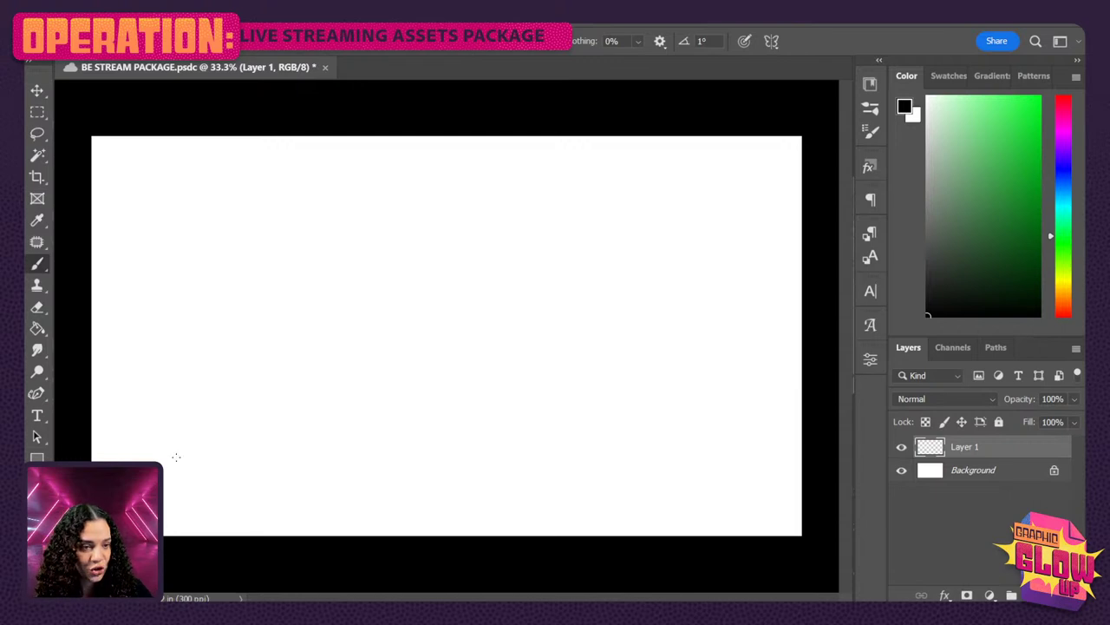
mouse_move(221, 271)
mouse_down()
mouse_move(256, 239)
mouse_move(306, 255)
mouse_move(329, 279)
mouse_move(425, 281)
mouse_move(471, 369)
mouse_up()
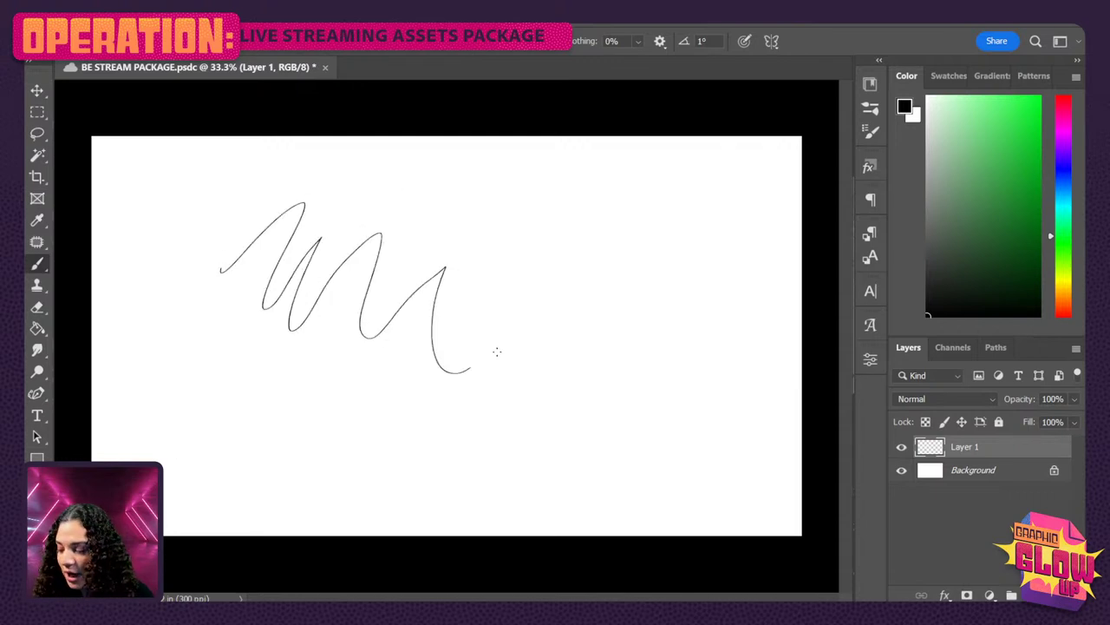
key(ctrl+z)
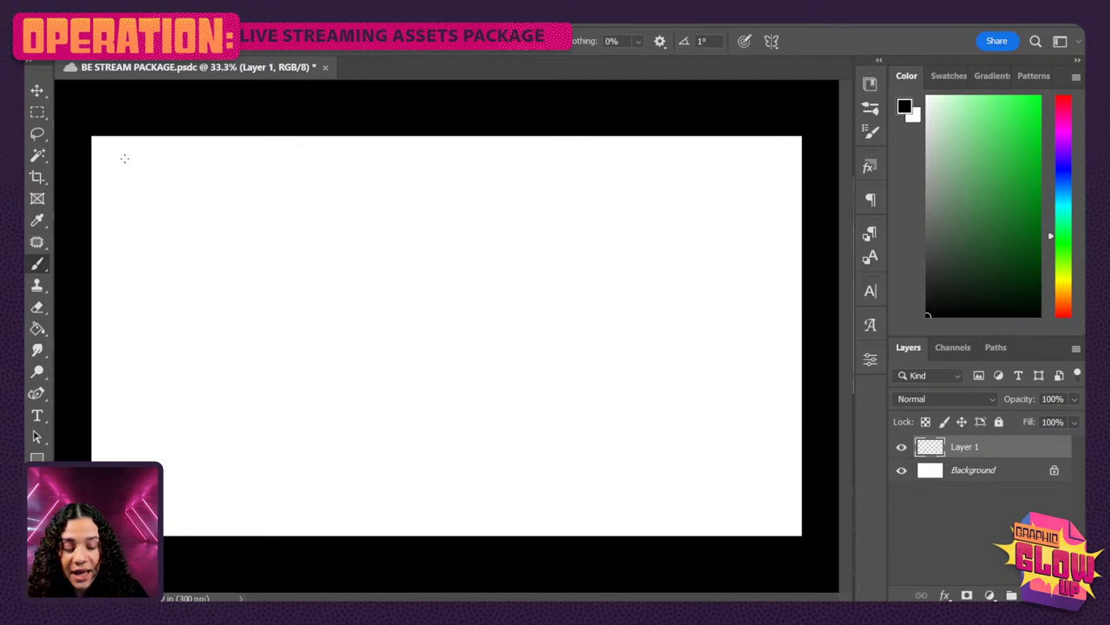
mouse_move(124, 158)
mouse_down()
mouse_move(187, 157)
mouse_move(186, 175)
mouse_move(231, 164)
mouse_up()
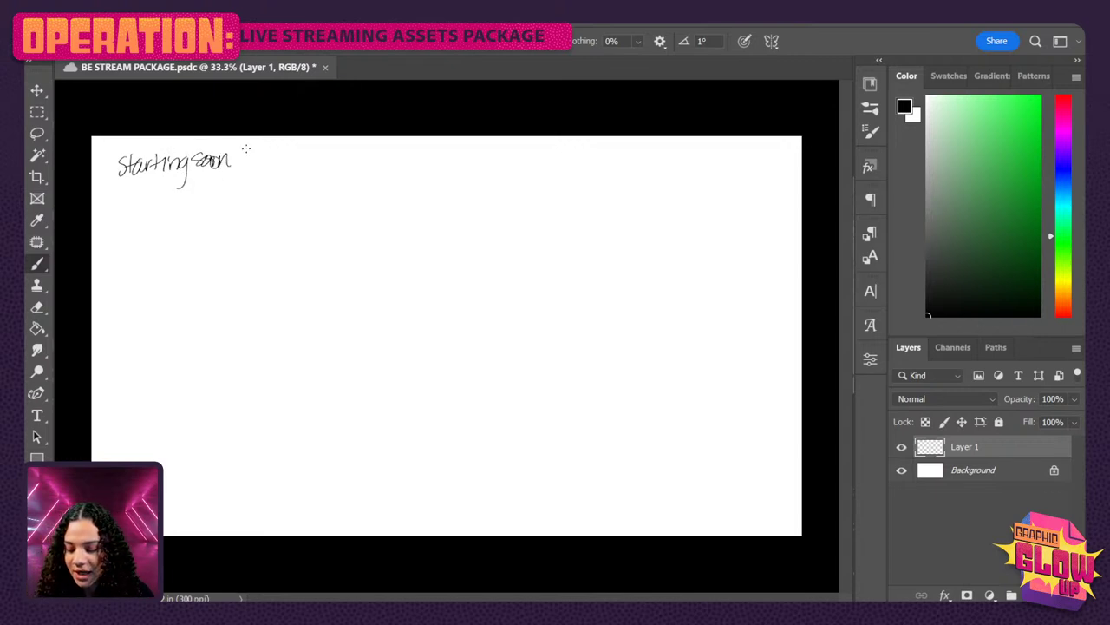
Handwrite "facecam", "content", "BRB" and "ending" as a list beneath "starting soon"
scroll(260, 164, up, 3)
scroll(245, 186, down, 2)
drag(246, 185, 549, 295)
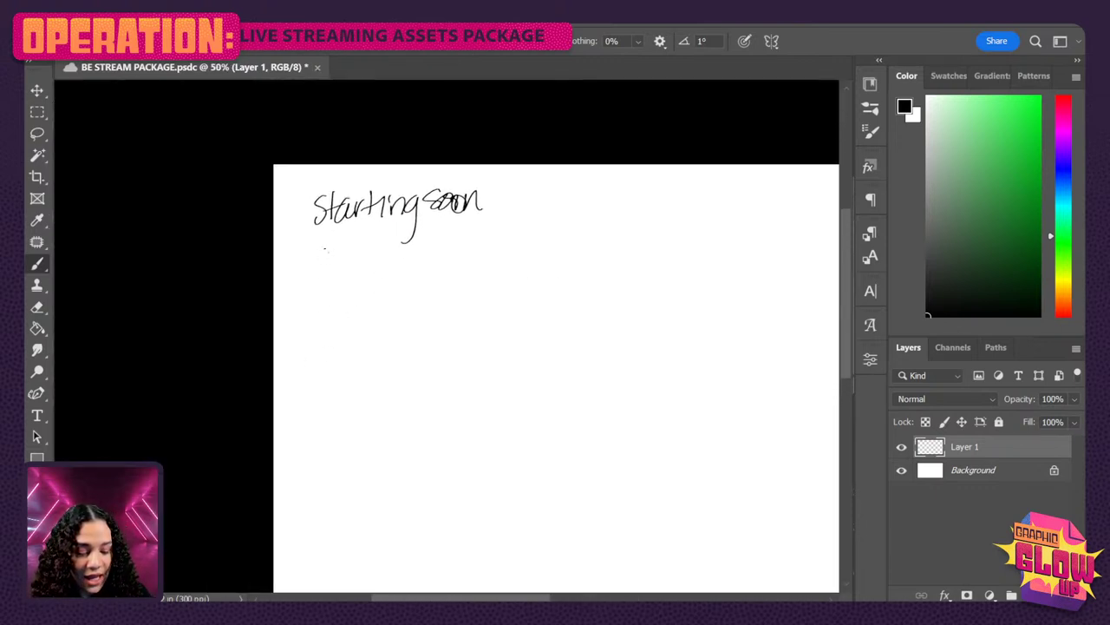
mouse_move(326, 249)
mouse_down()
mouse_move(340, 260)
mouse_move(333, 271)
mouse_move(422, 272)
mouse_up()
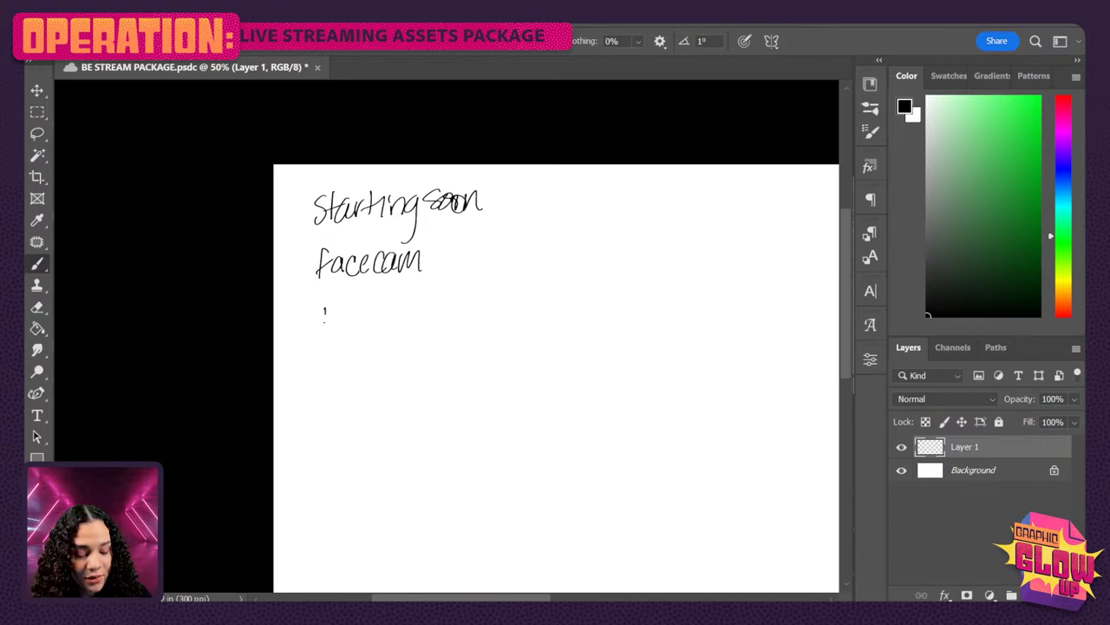
mouse_move(326, 311)
mouse_down()
mouse_move(327, 331)
mouse_move(338, 318)
mouse_move(365, 326)
mouse_up()
mouse_move(372, 318)
mouse_down()
mouse_move(401, 328)
mouse_move(416, 314)
mouse_up()
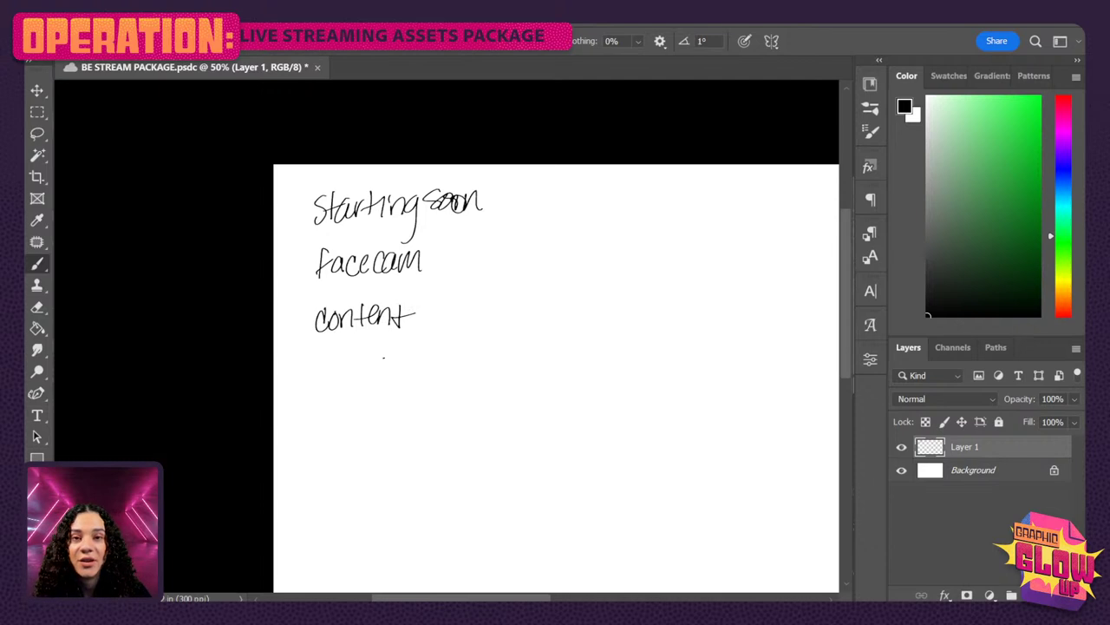
drag(321, 355, 321, 382)
mouse_move(318, 352)
mouse_down()
mouse_move(322, 381)
mouse_move(373, 379)
mouse_up()
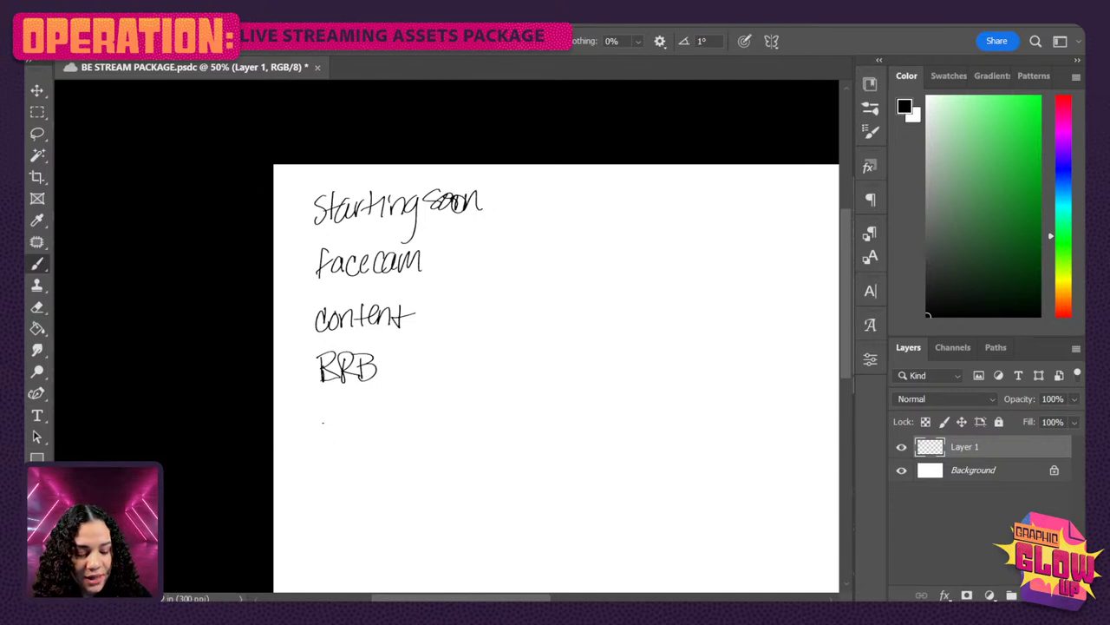
drag(325, 421, 389, 425)
drag(401, 413, 393, 451)
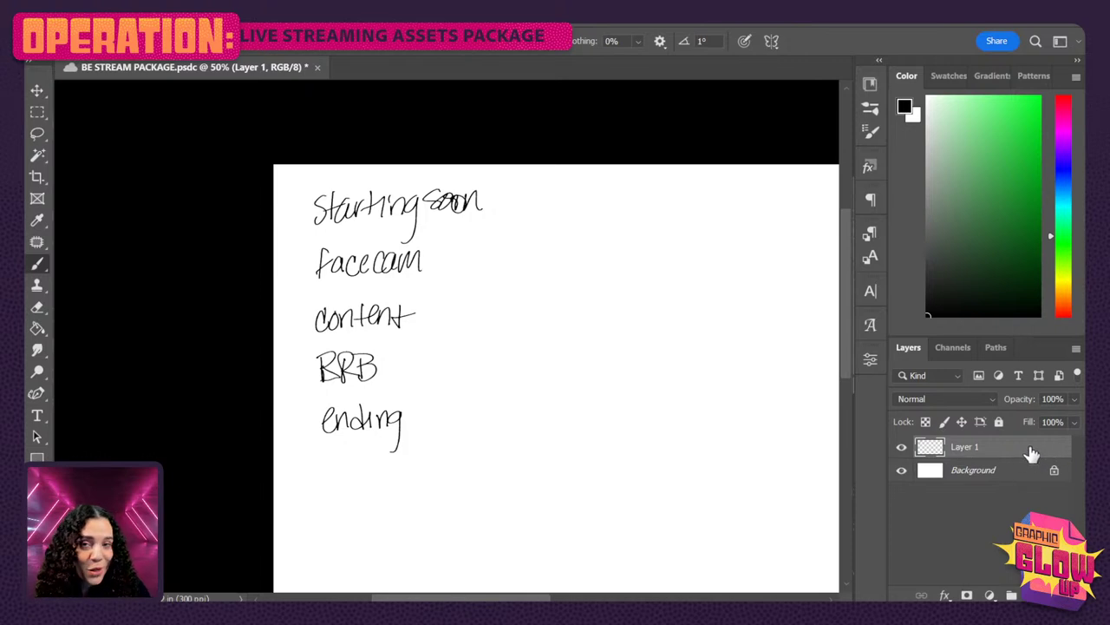
Rename the handwritten list's layer as notes and hide it
double_click(964, 447)
text(notes)
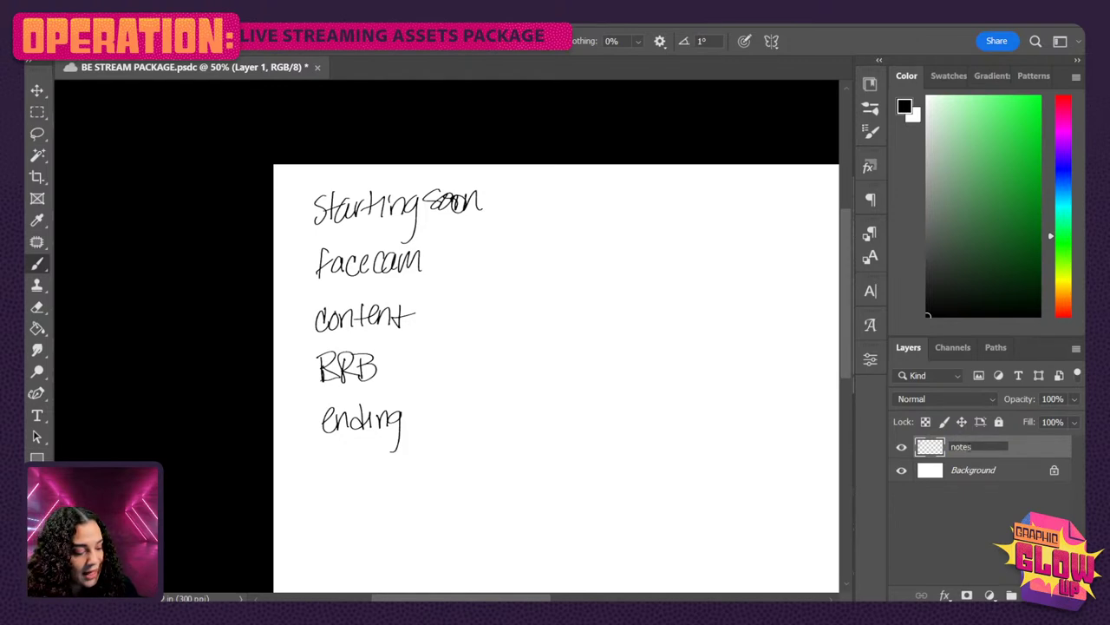
key(Return)
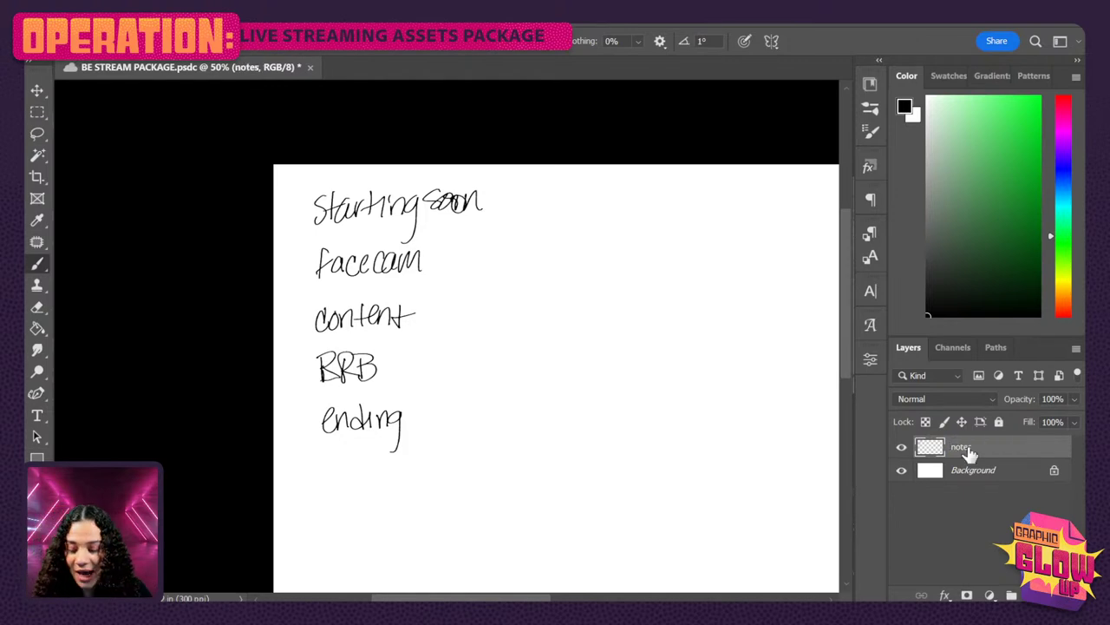
key(ctrl+minus)
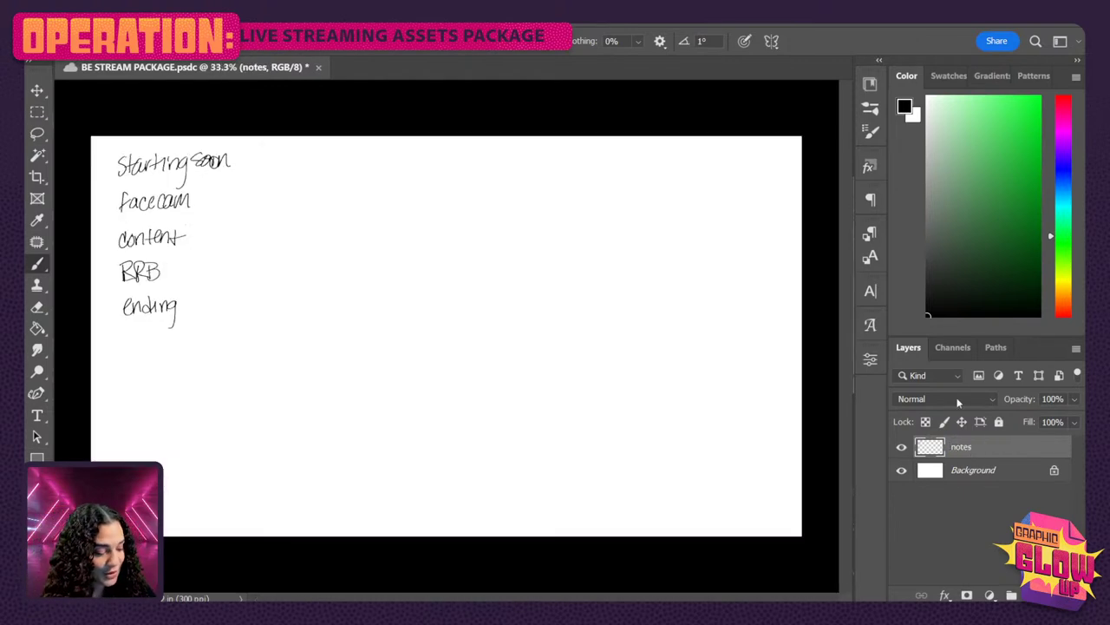
click(902, 448)
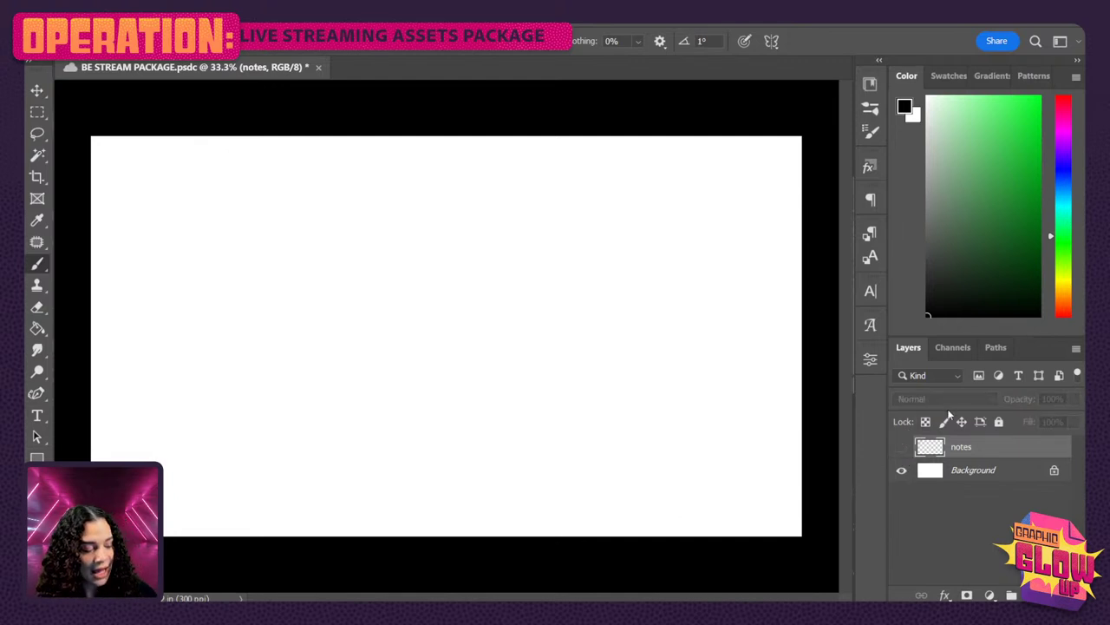
Choose the Paint Bucket tool and set the foreground color to a muted purple
click(37, 329)
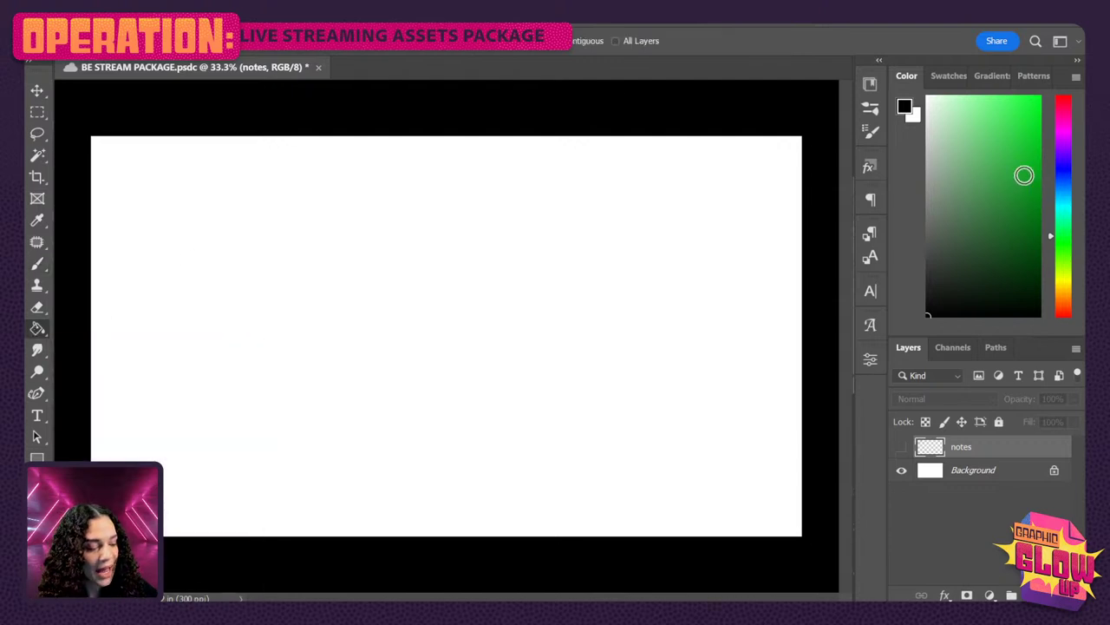
click(1065, 142)
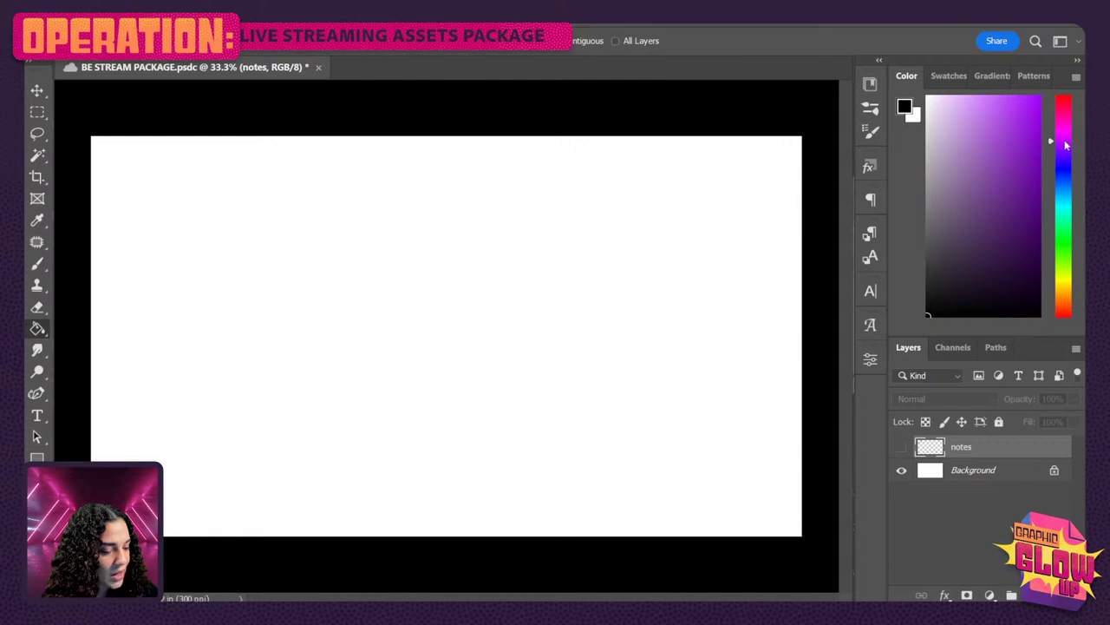
click(1064, 133)
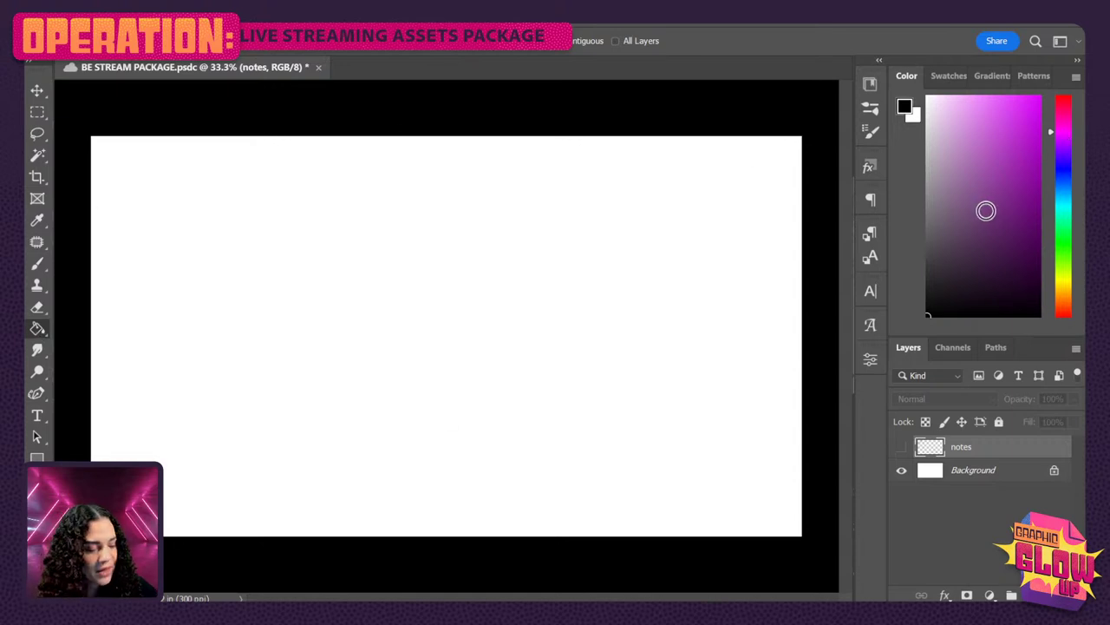
click(1009, 179)
click(967, 195)
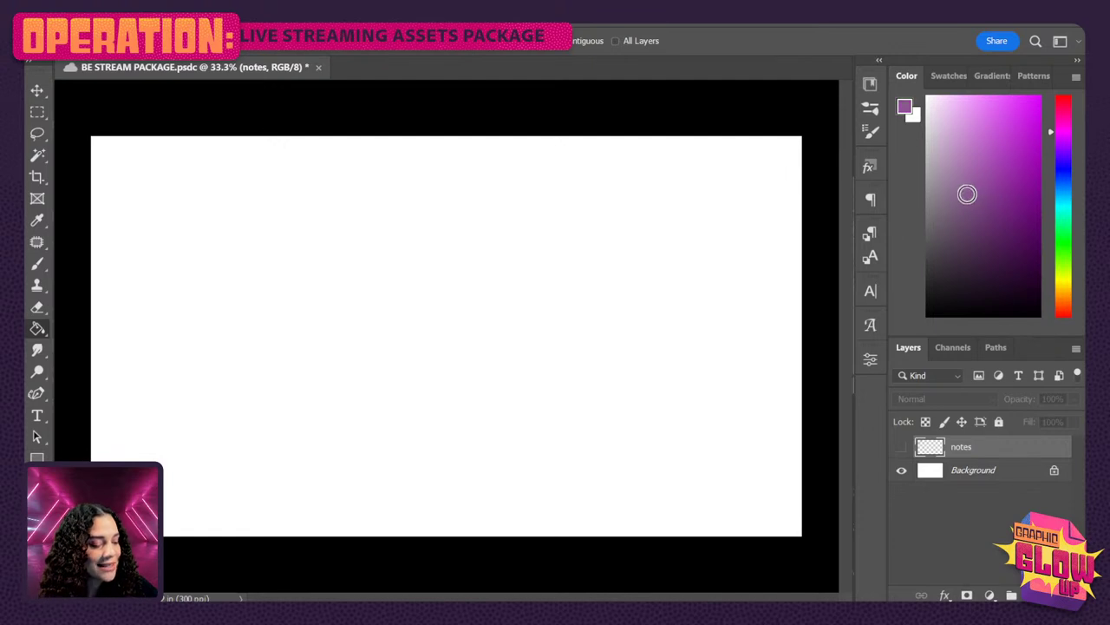
Add a new layer above the hidden notes layer and fill it entirely with the muted purple
click(424, 335)
click(582, 257)
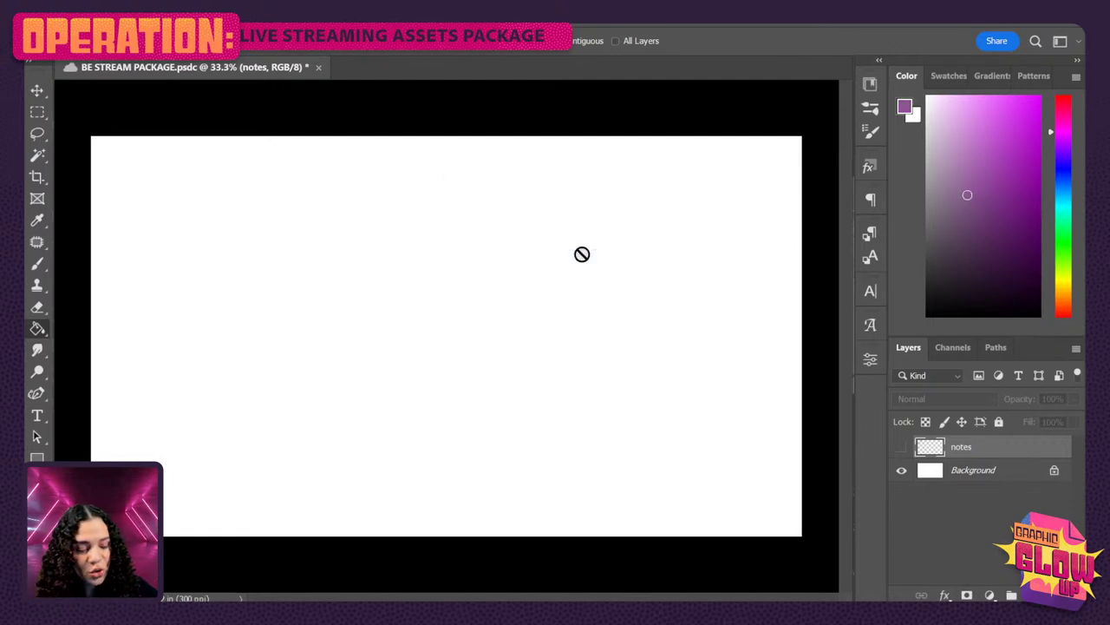
key(ctrl+shift+alt+n)
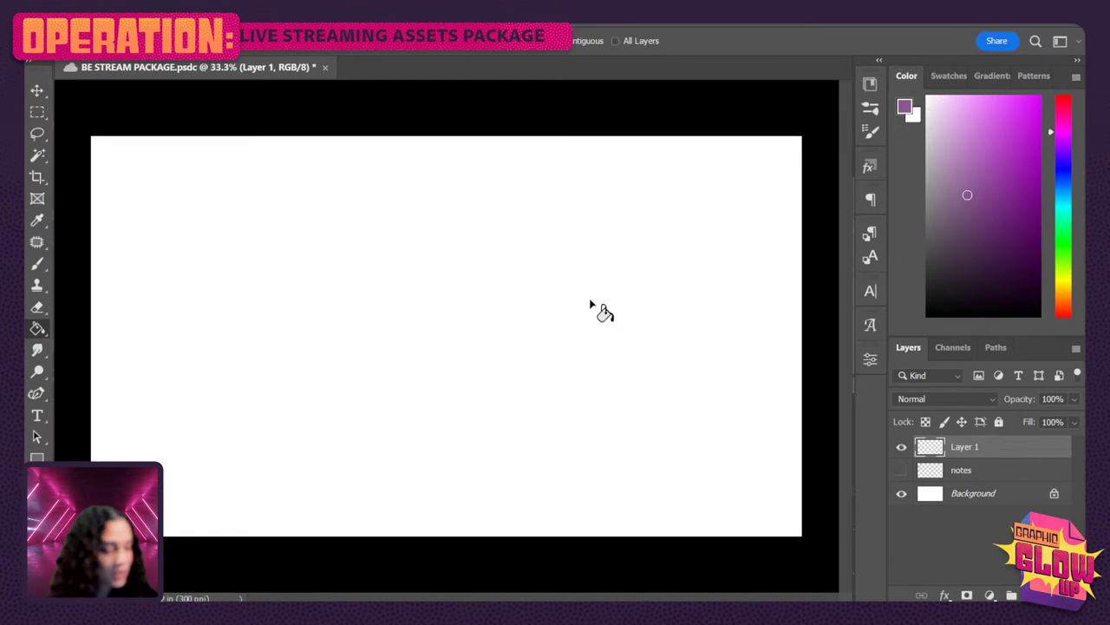
click(564, 323)
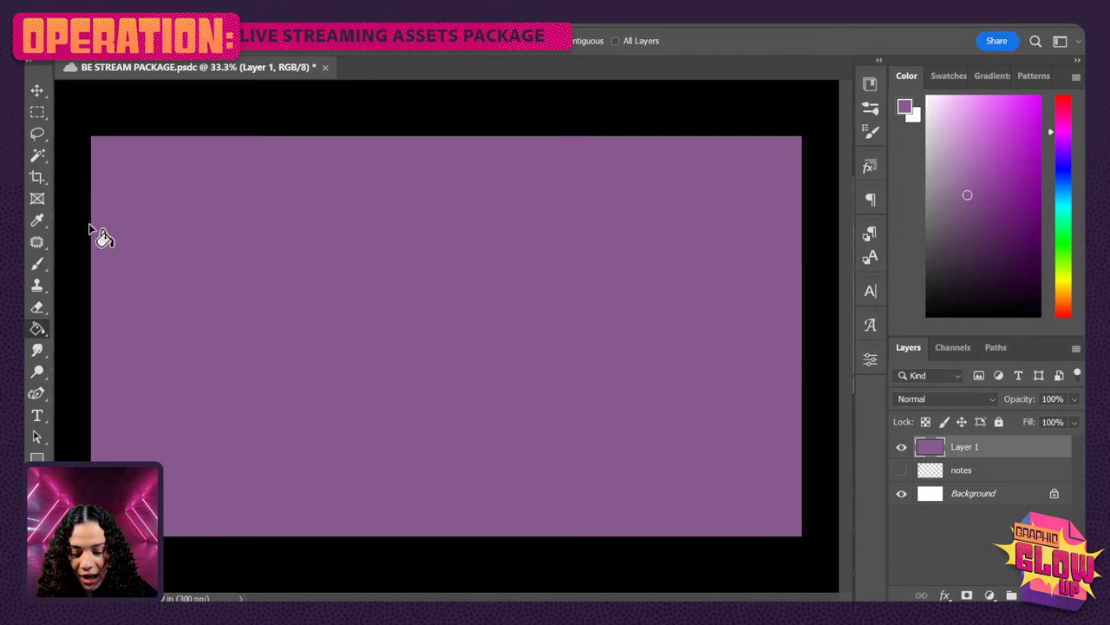
Look through the Brush tool's presets in the ValsPack and General Brushes groups
key(b)
right_click(506, 306)
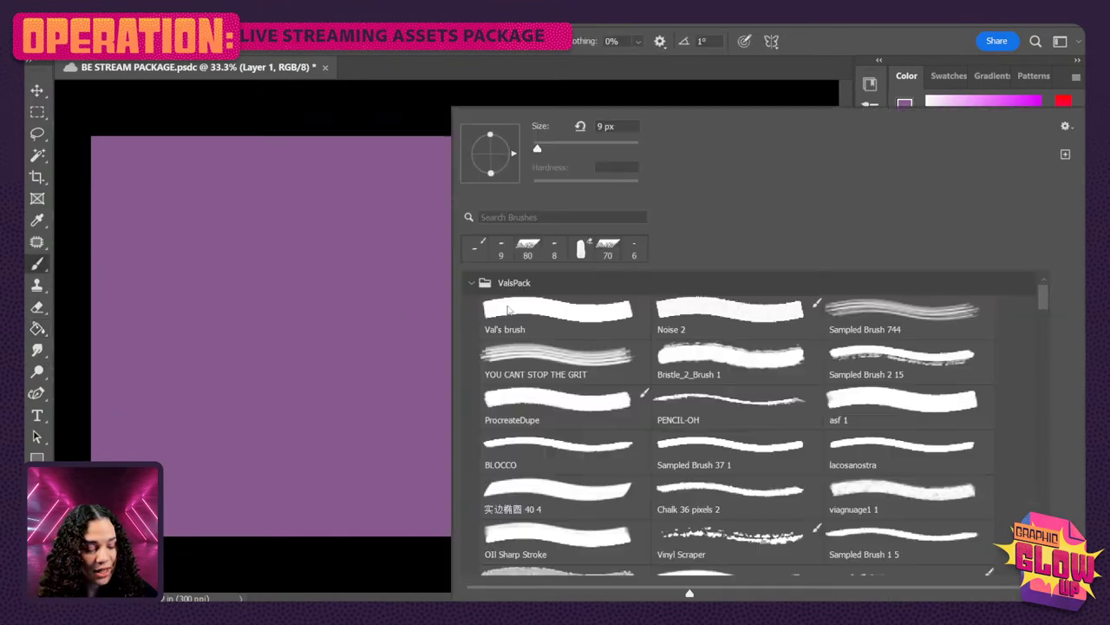
scroll(807, 384, down, 6)
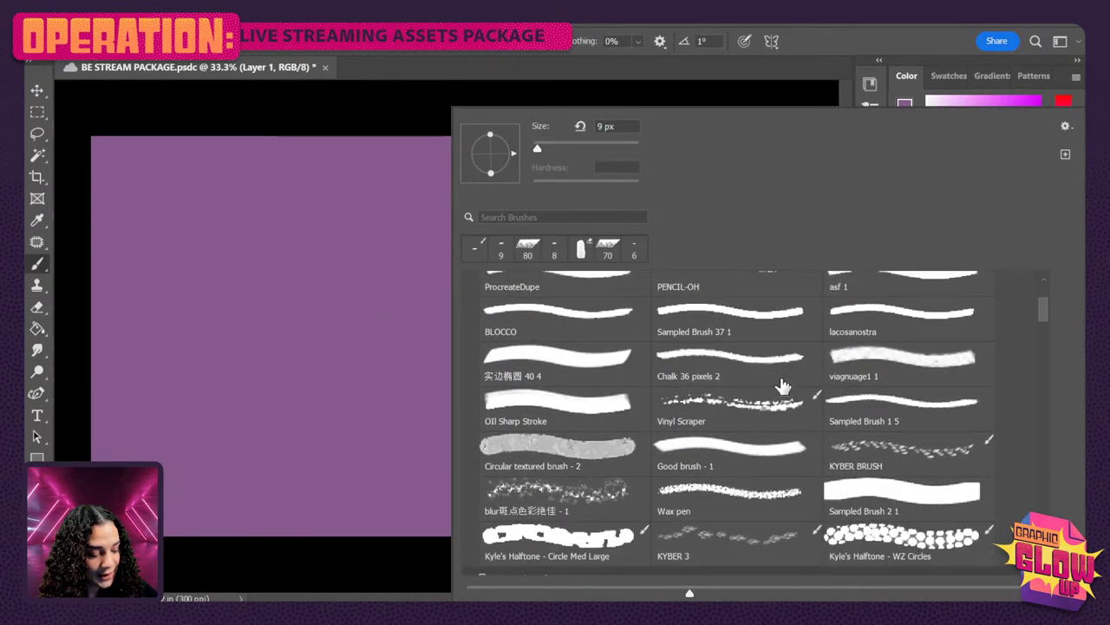
scroll(781, 385, down, 1)
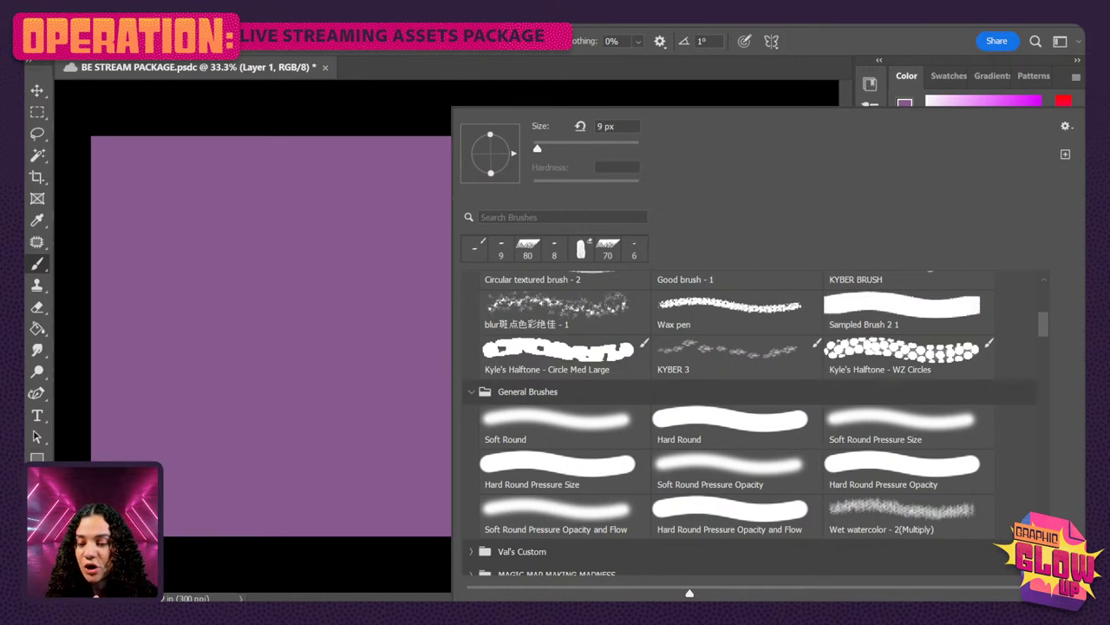
key(Escape)
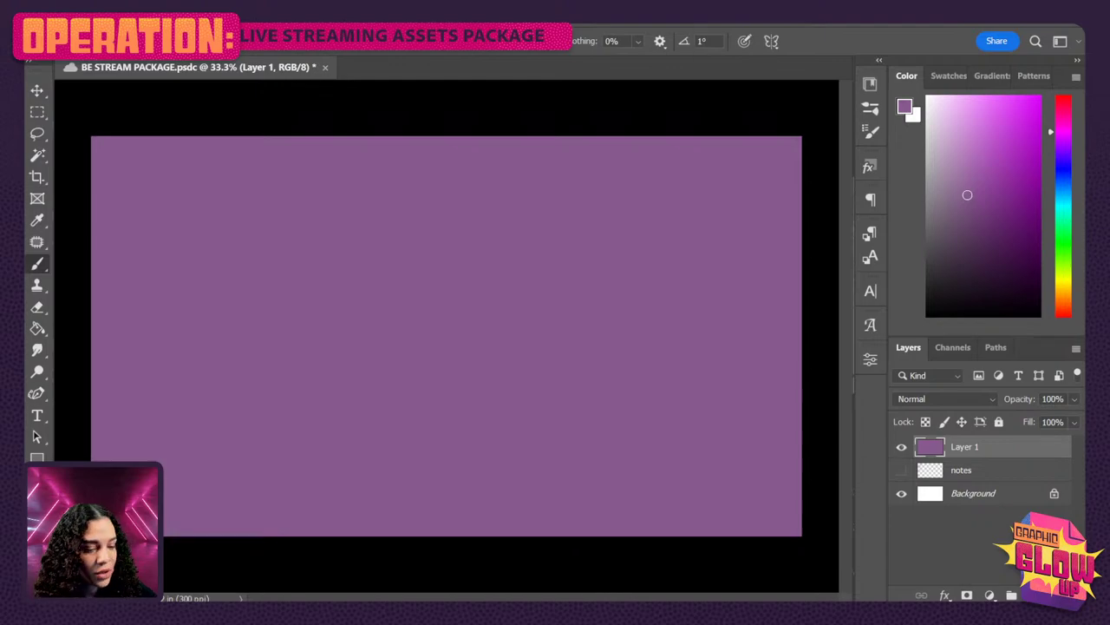
Switch to the web browser and look through the downloadable brush packs on Adobe's Photoshop Brushes page
key(alt+Tab)
double_click(349, 268)
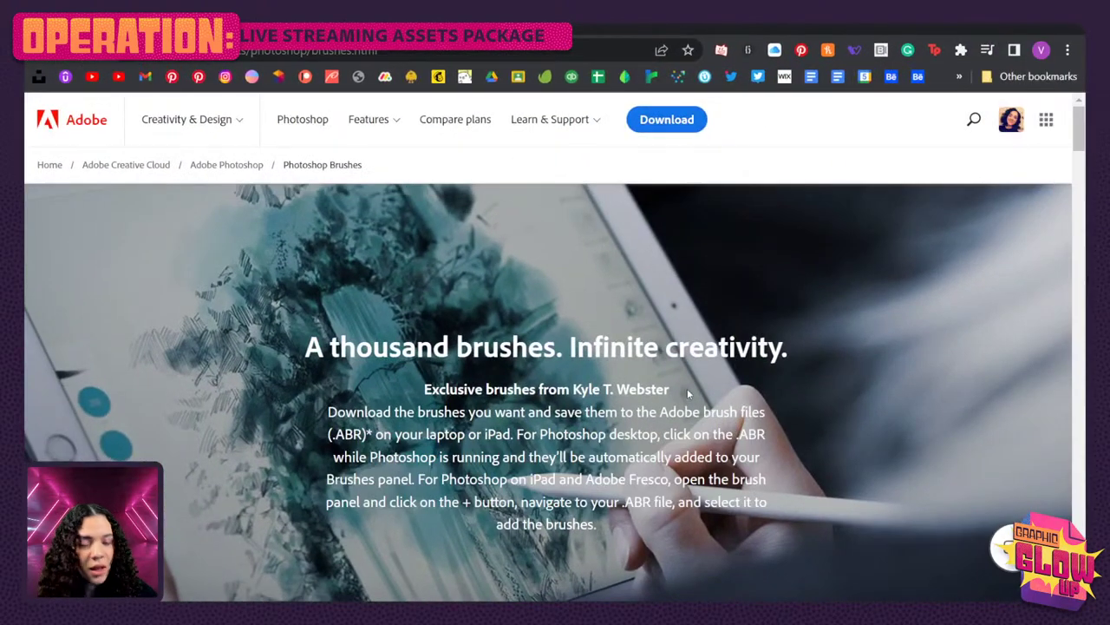
scroll(687, 388, down, 6)
scroll(683, 380, down, 8)
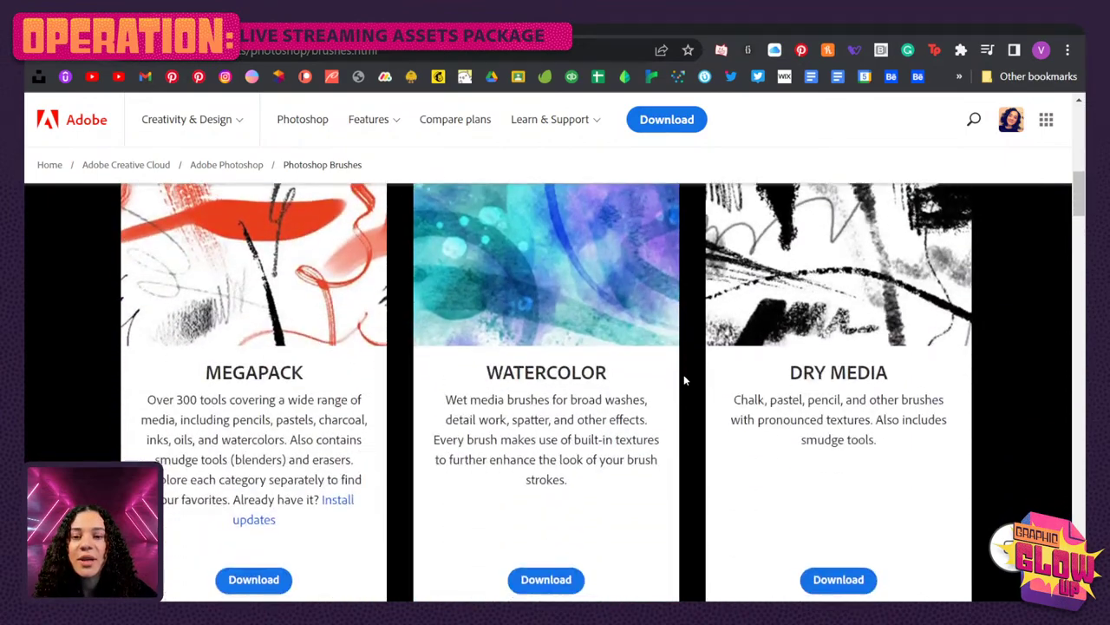
scroll(684, 380, down, 7)
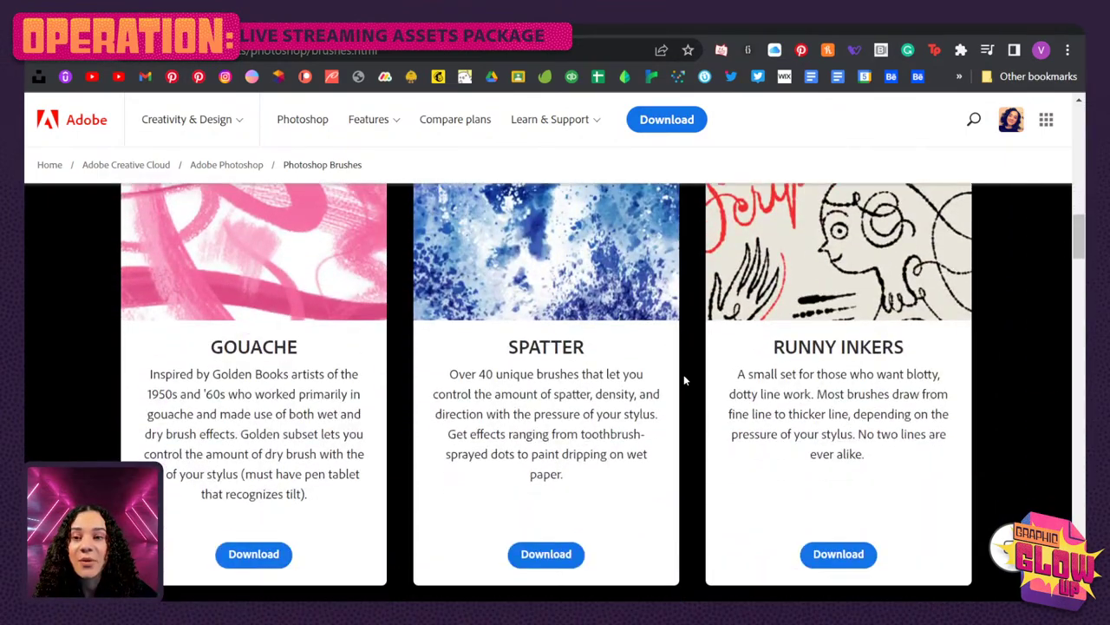
scroll(683, 380, down, 5)
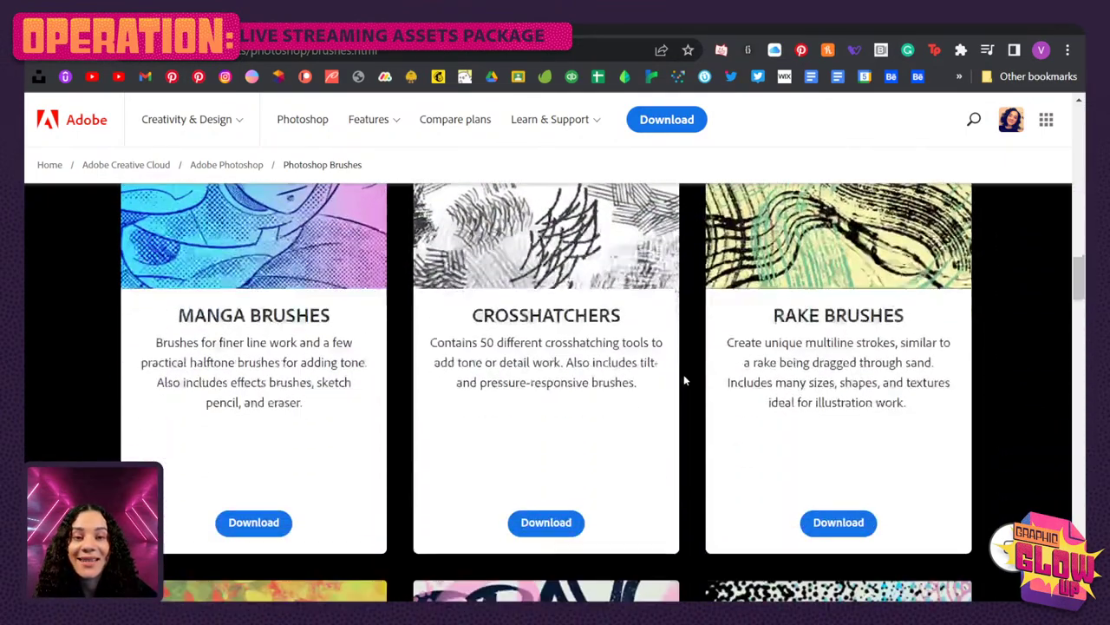
scroll(683, 380, down, 4)
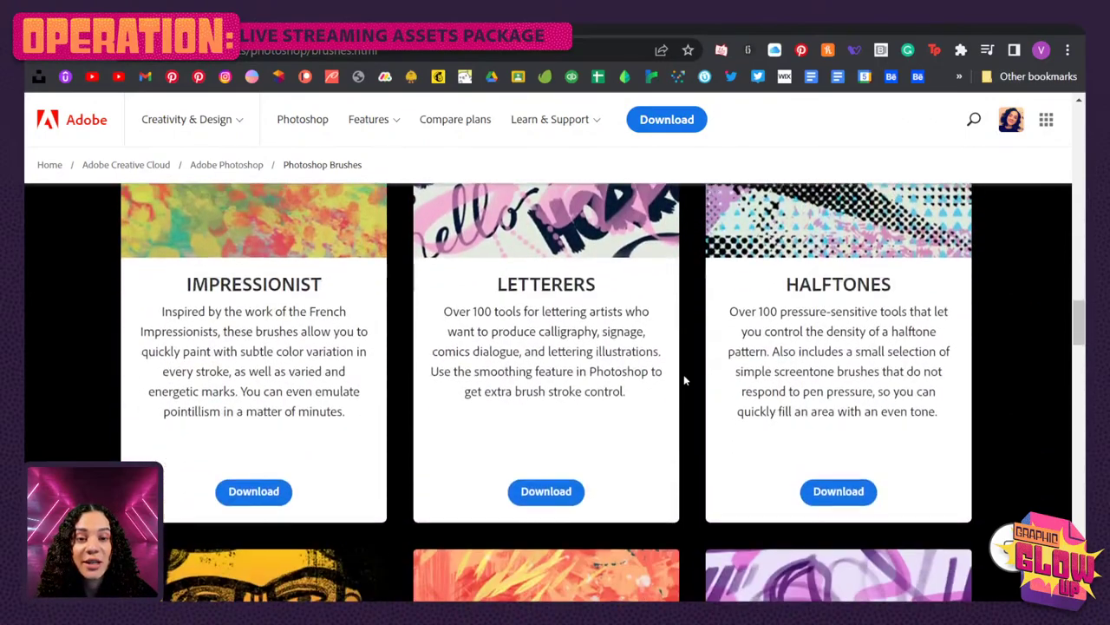
scroll(683, 380, down, 2)
scroll(683, 374, down, 10)
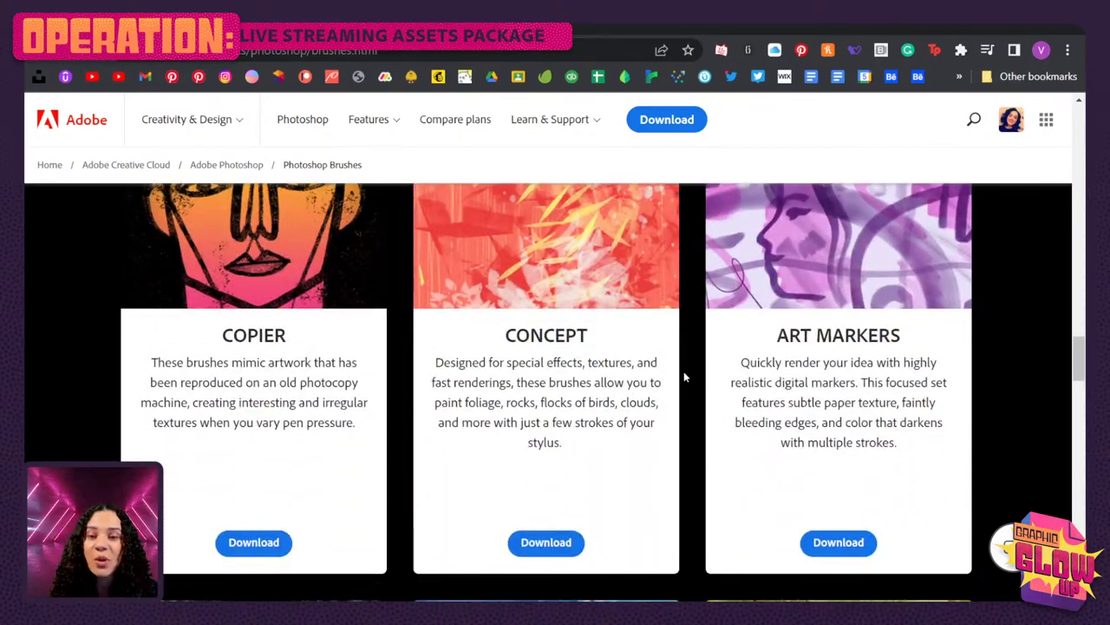
scroll(683, 377, down, 10)
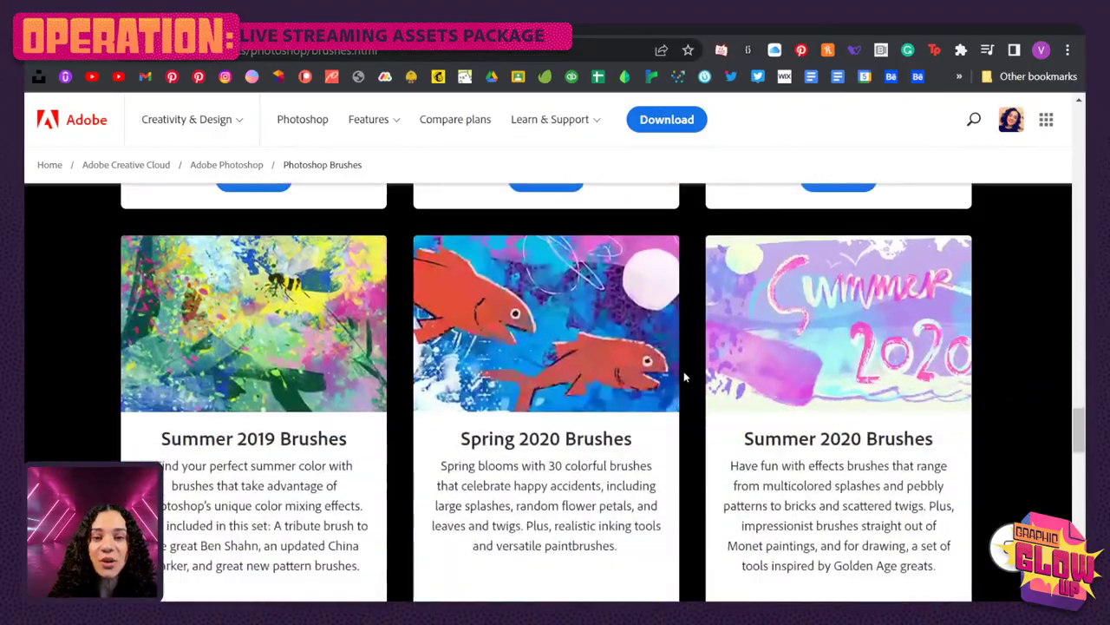
scroll(683, 376, down, 6)
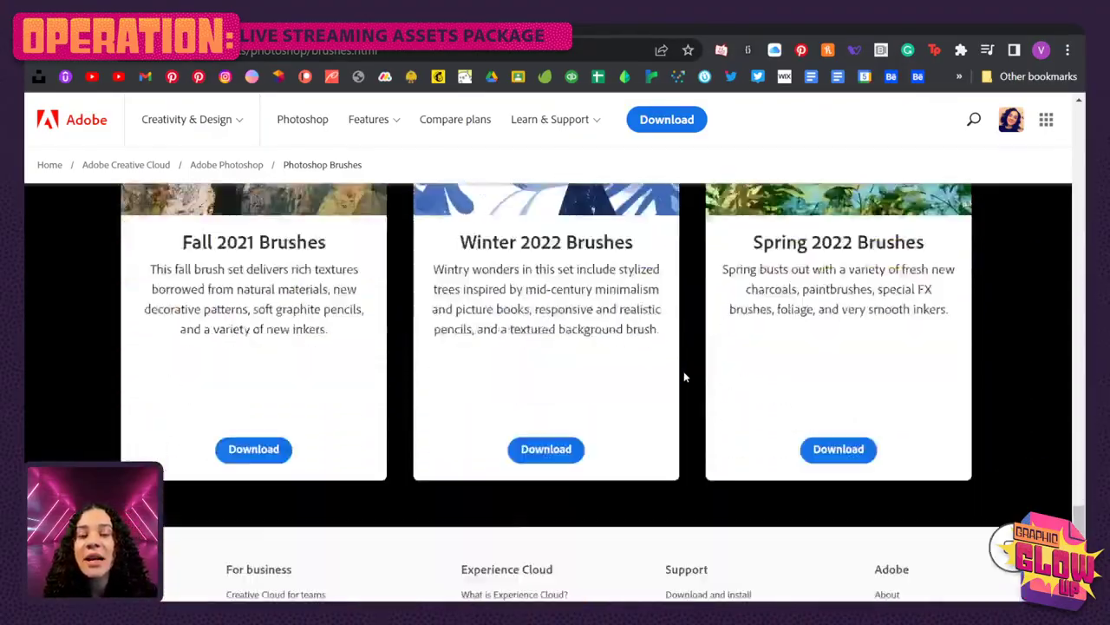
scroll(684, 376, up, 10)
scroll(683, 376, up, 10)
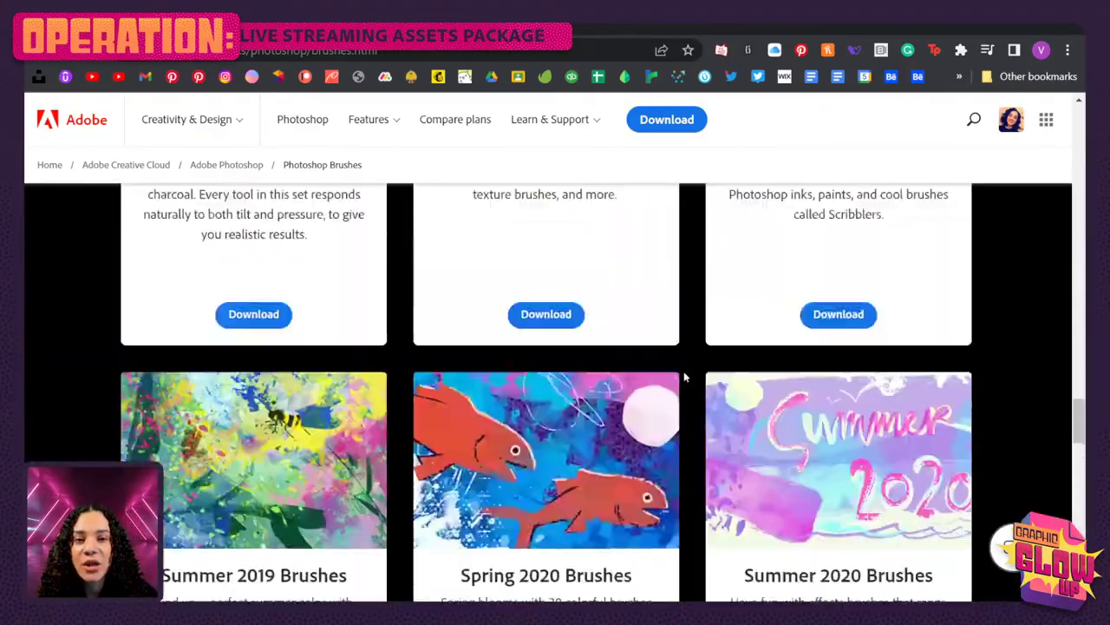
scroll(684, 376, up, 5)
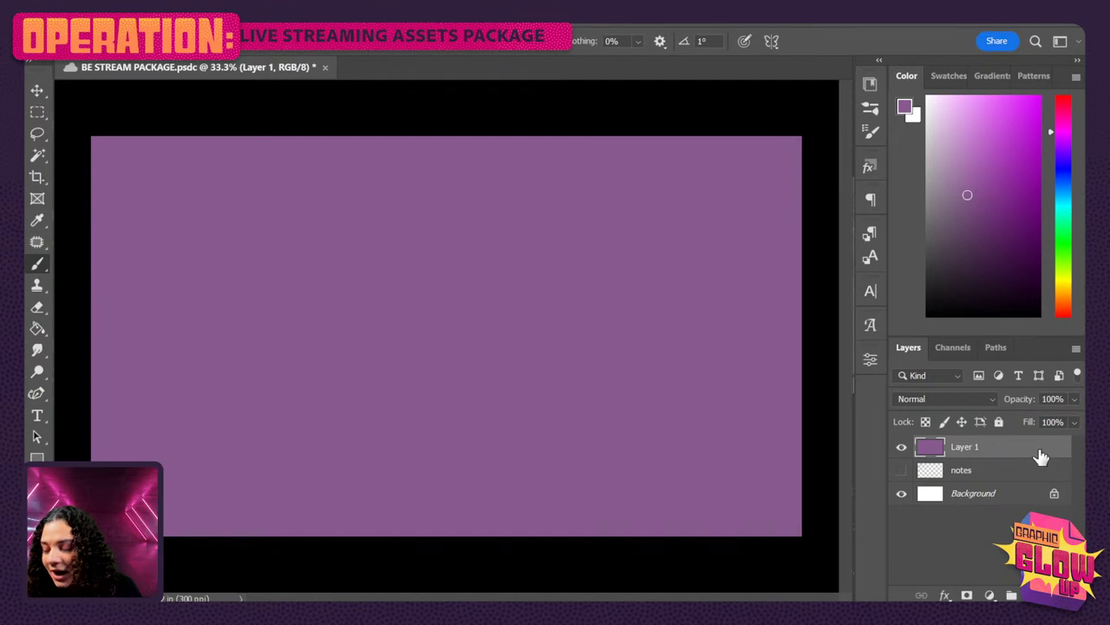
Add a new layer above the solid purple layer and set the foreground color to a deep, saturated blue
key(ctrl+shift+alt+n)
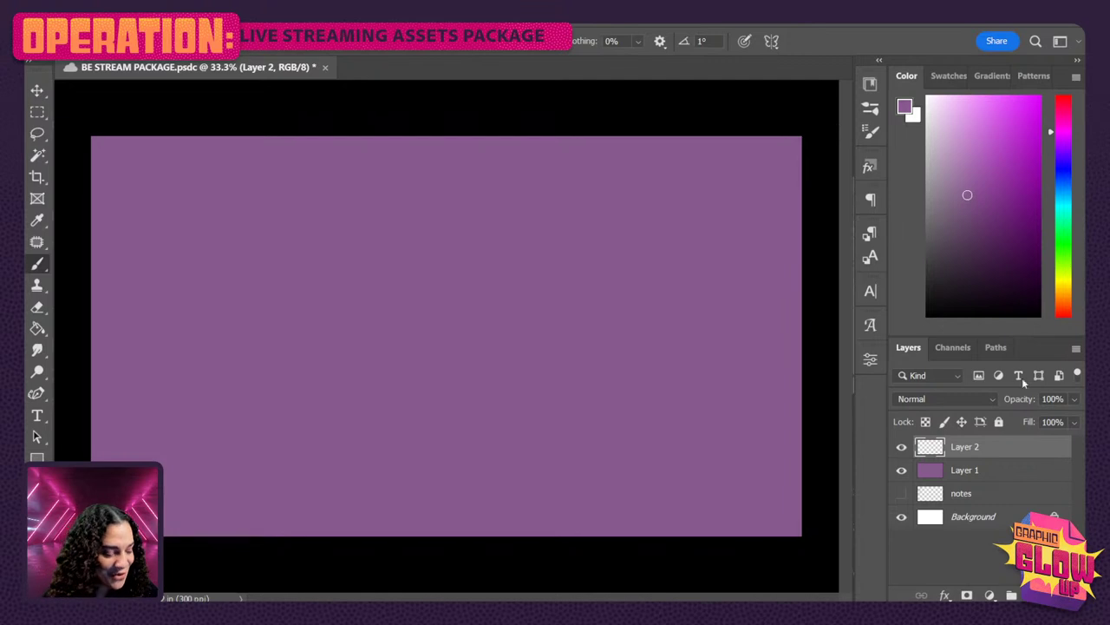
click(1028, 469)
click(1016, 449)
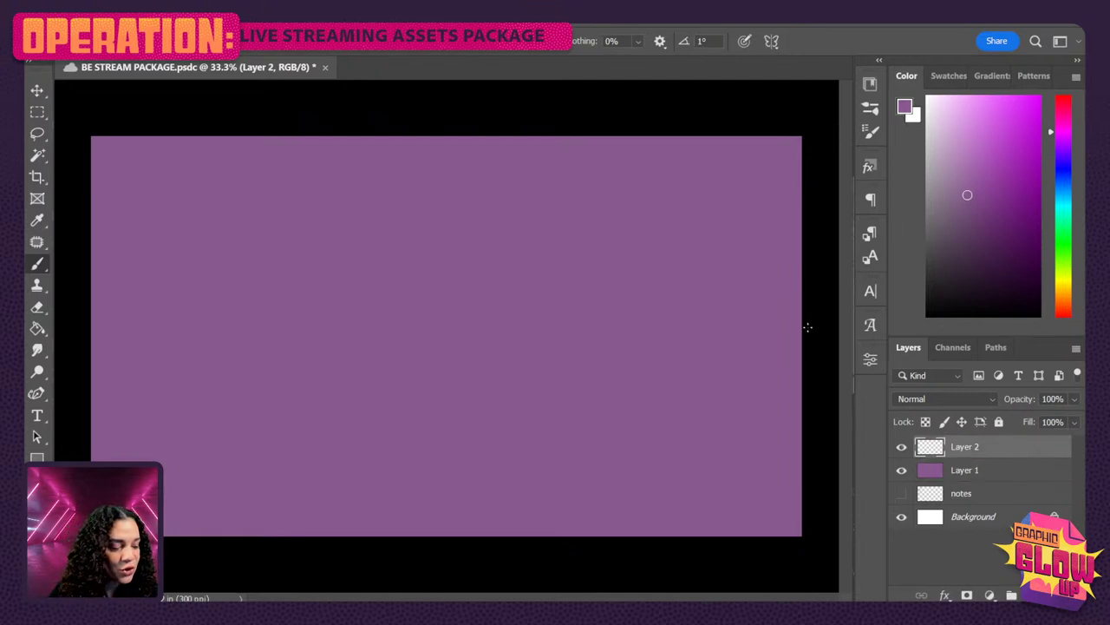
click(1064, 163)
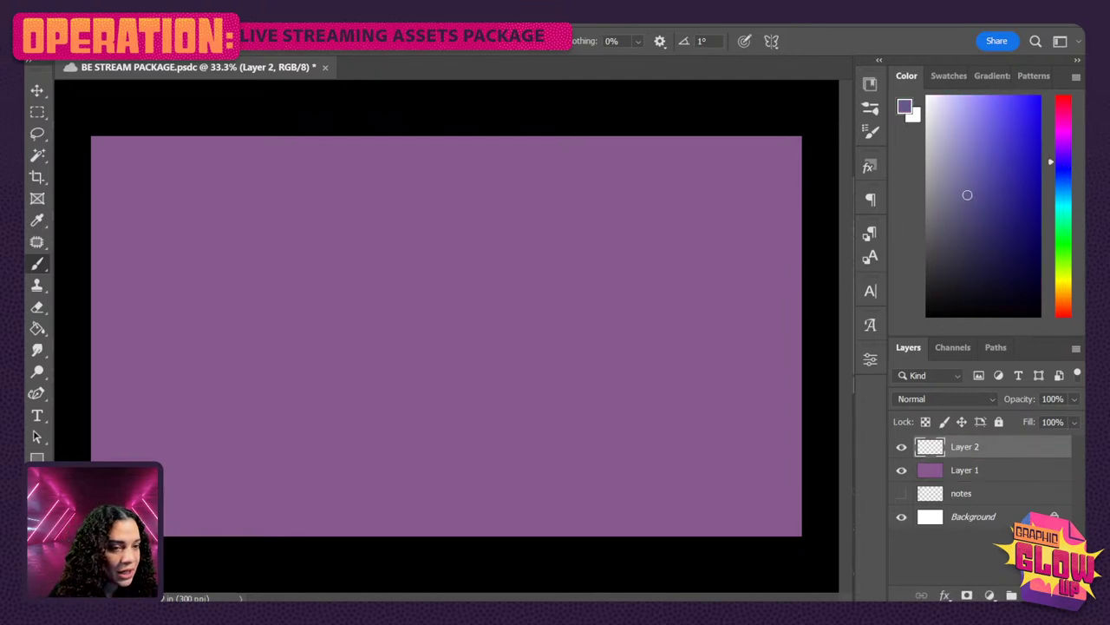
mouse_move(967, 195)
mouse_down()
mouse_move(1027, 116)
mouse_move(998, 142)
mouse_move(1008, 138)
mouse_up()
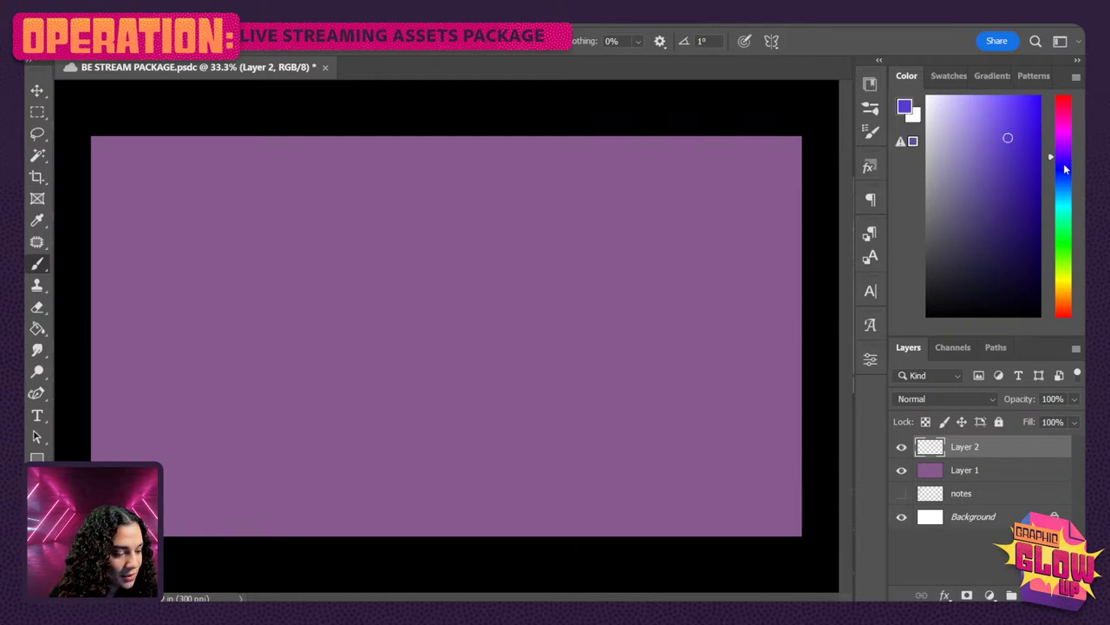
click(1065, 167)
drag(1009, 137, 1028, 181)
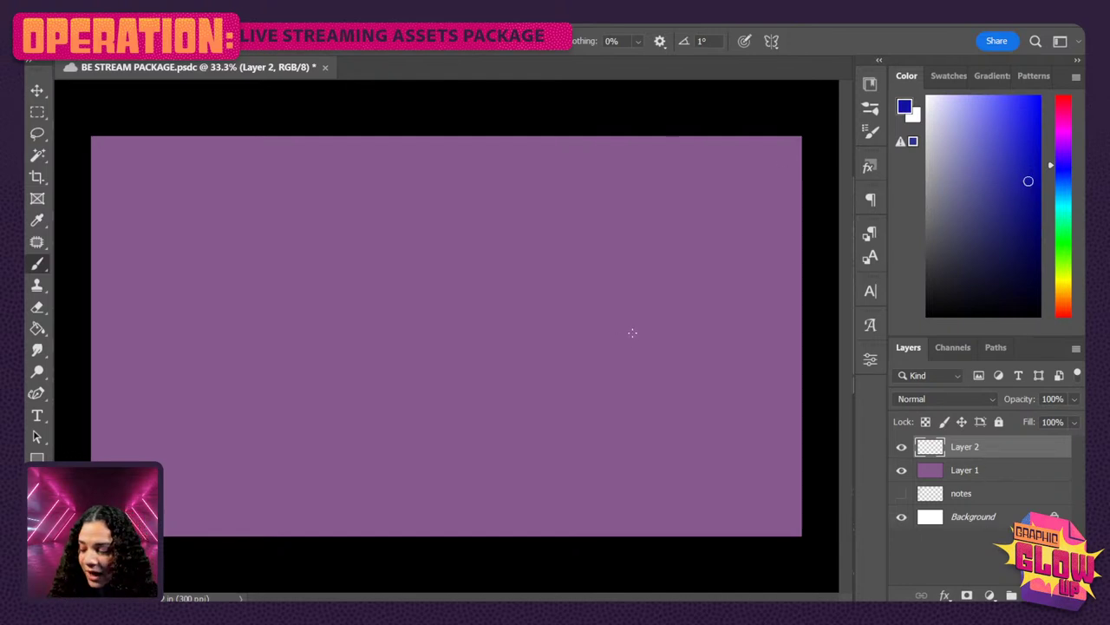
Choose the Kyle's Halftone - WZ Circles brush and enlarge it to 2000 px
right_click(550, 281)
click(914, 361)
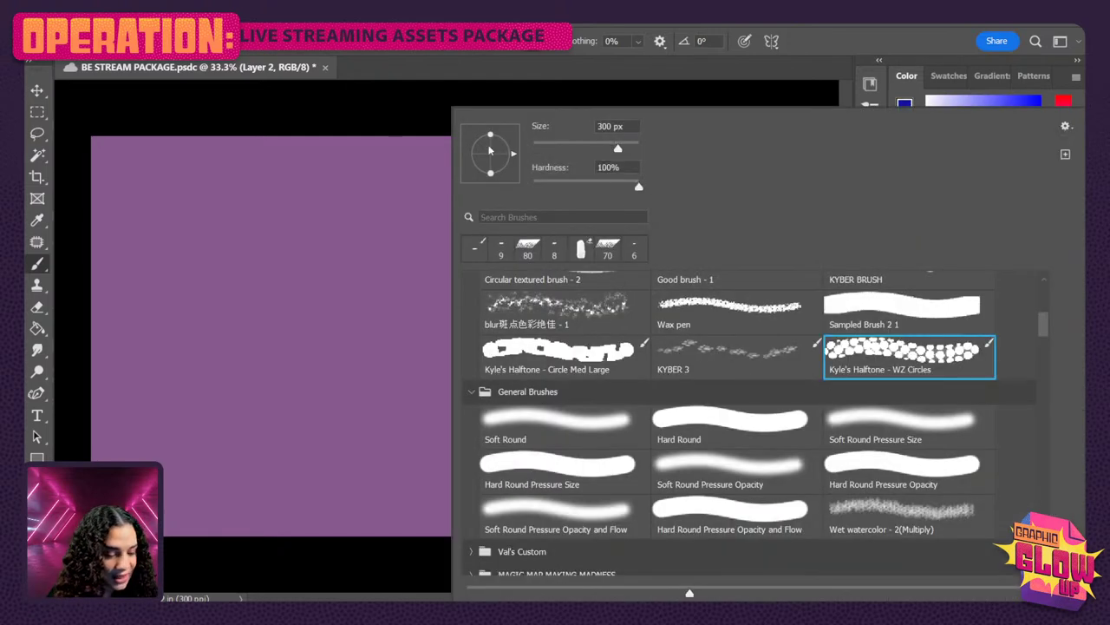
click(398, 104)
key(bracketright)
key(bracketright)
key(bracketright)
key(bracketright)
key(bracketright)
key(bracketright)
key(bracketright)
key(bracketright)
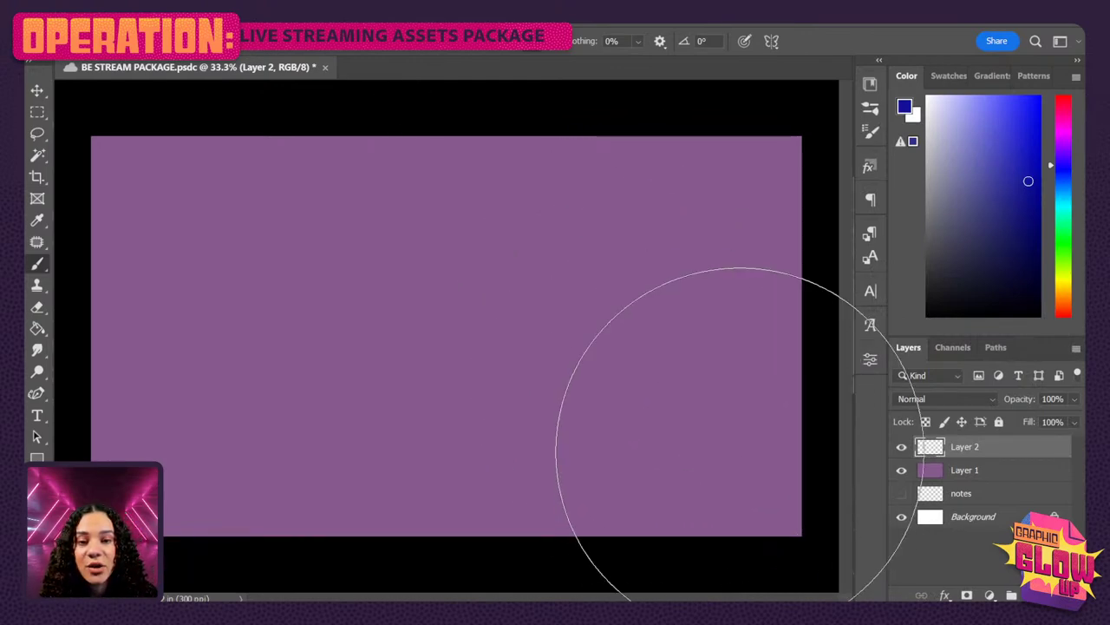
Paint broad blue halftone strokes on the new layer across the lower and middle parts of the canvas
click(703, 415)
key(ctrl+z)
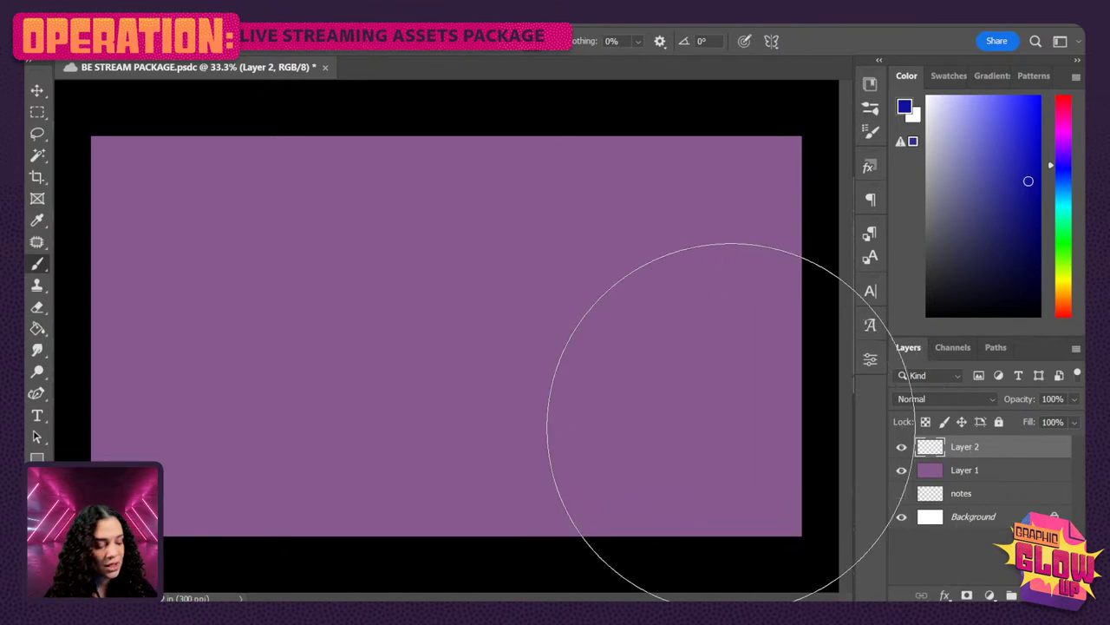
mouse_move(777, 388)
mouse_down()
mouse_move(691, 410)
mouse_move(744, 456)
mouse_move(706, 335)
mouse_move(515, 328)
mouse_up()
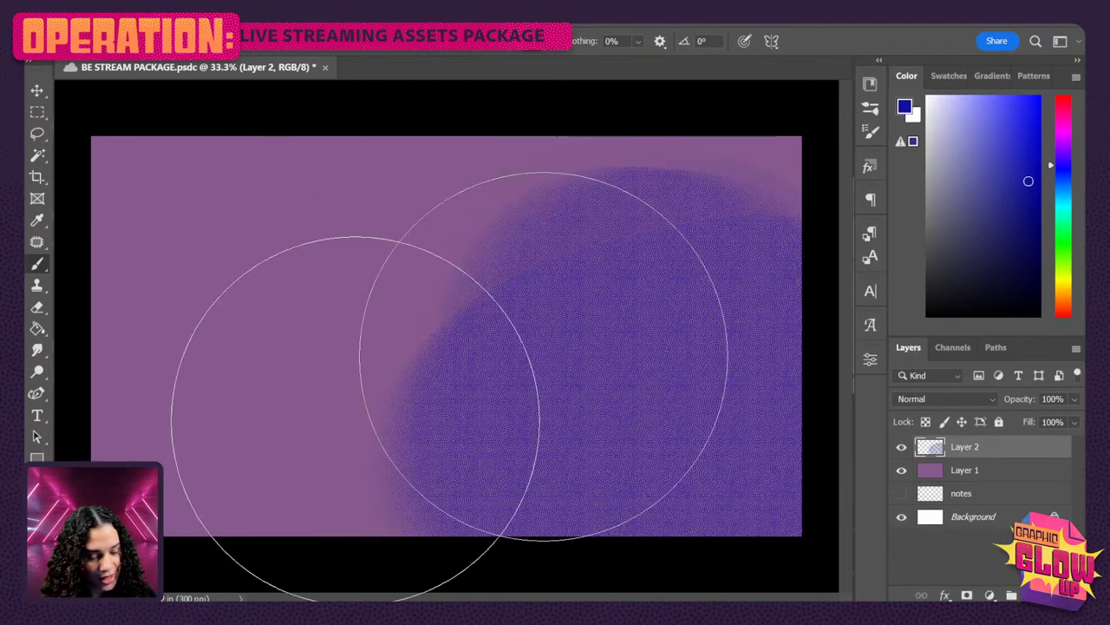
mouse_move(356, 418)
mouse_down()
mouse_move(612, 493)
mouse_move(424, 450)
mouse_move(197, 451)
mouse_move(50, 512)
mouse_move(114, 471)
mouse_up()
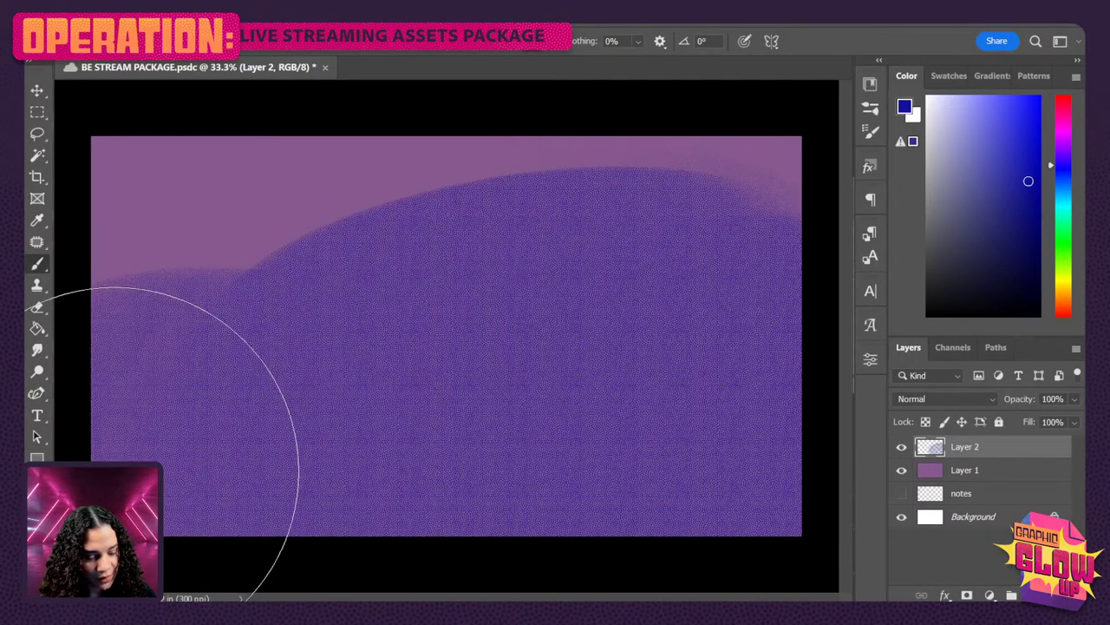
Examine the painted halftone dots up close and at full canvas view
key(ctrl+plus)
key(ctrl+plus)
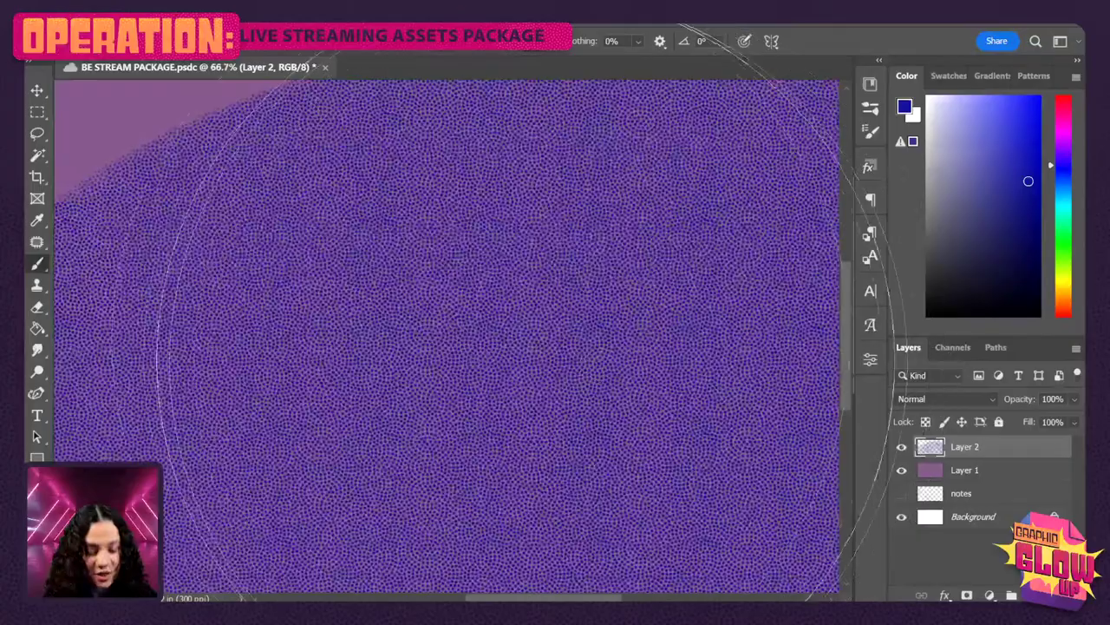
drag(426, 352, 542, 468)
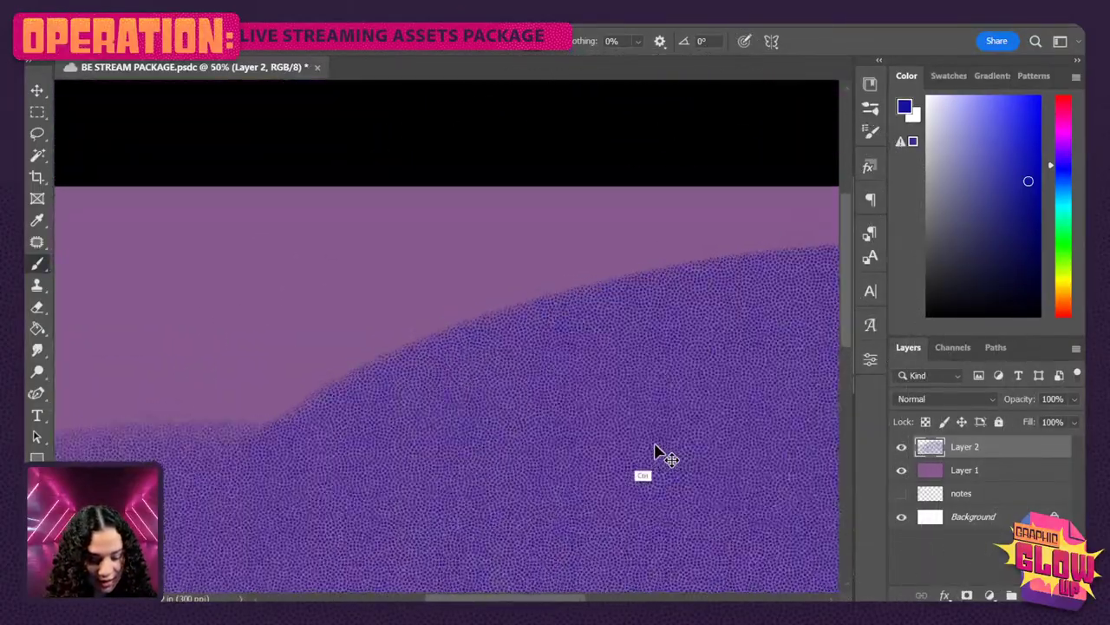
key(ctrl+plus)
drag(384, 471, 473, 322)
key(ctrl+plus)
key(ctrl+plus)
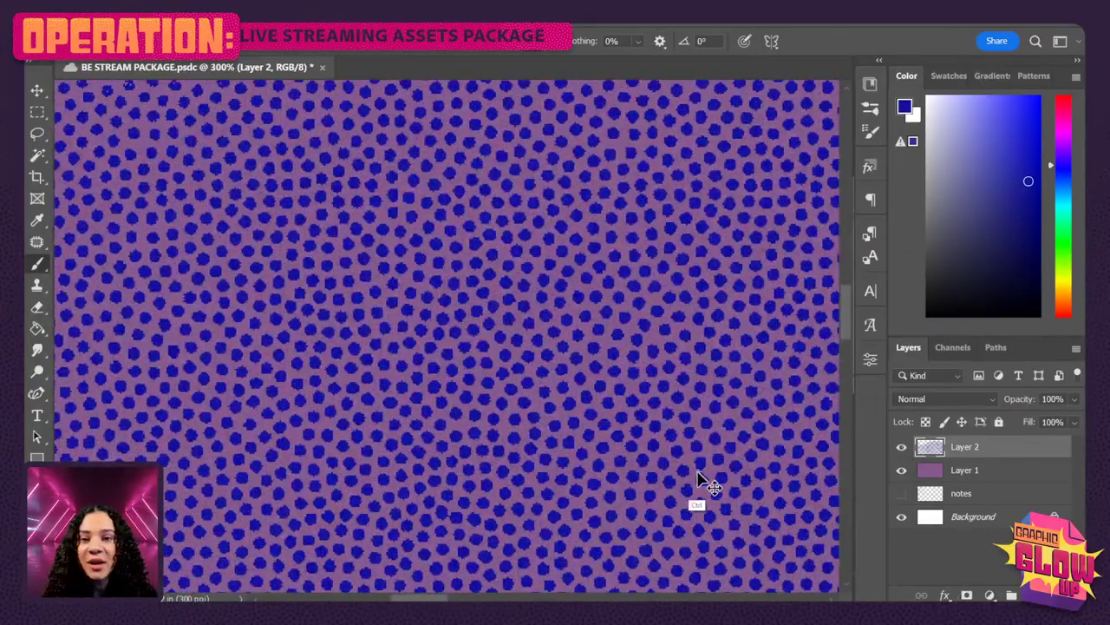
key(ctrl+minus)
key(ctrl+minus)
key(ctrl+minus)
key(ctrl+minus)
key(ctrl+minus)
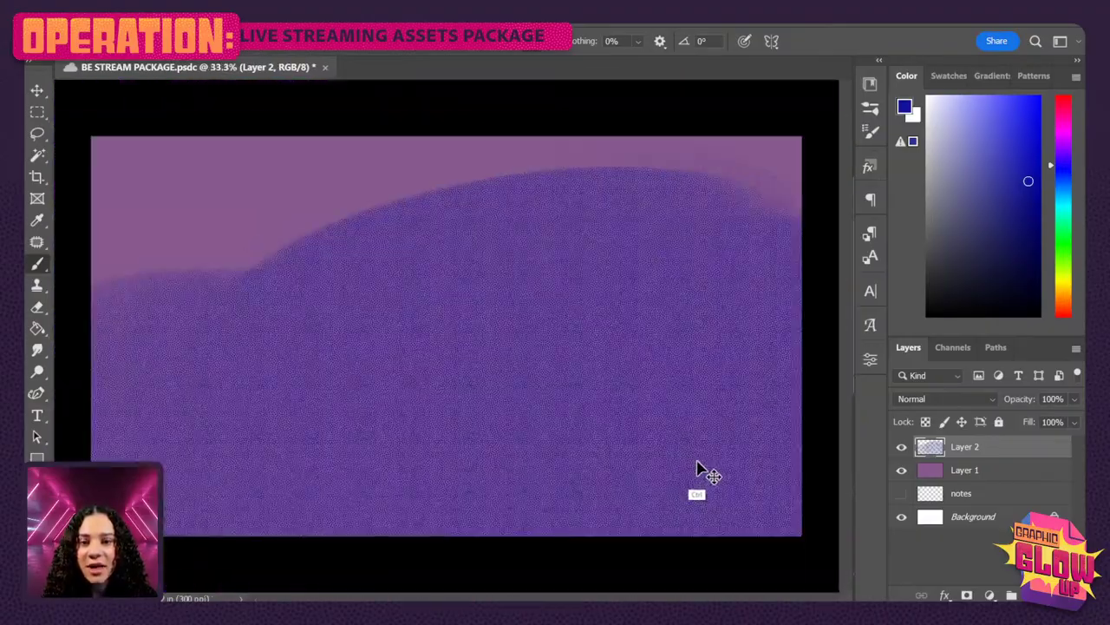
Cover the remaining upper area of the canvas with halftone dots and reduce the brush size to 300 px
mouse_move(746, 256)
mouse_down()
mouse_move(716, 159)
mouse_move(453, 169)
mouse_move(240, 212)
mouse_move(165, 286)
mouse_move(385, 238)
mouse_move(243, 247)
mouse_up()
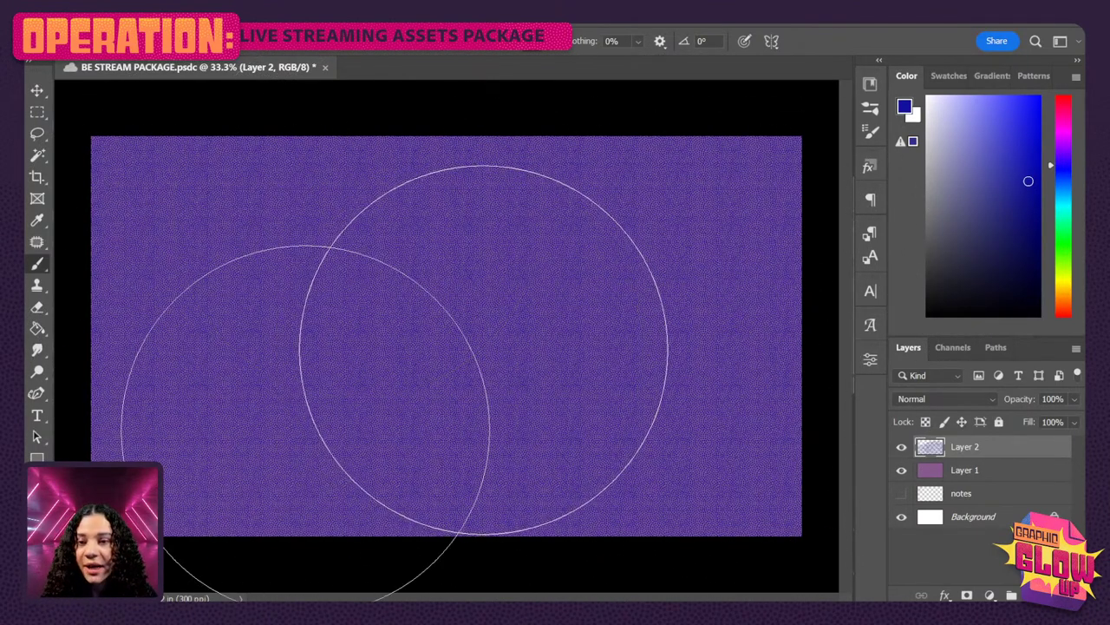
key(bracketleft)
key(bracketleft)
key(bracketleft)
key(bracketleft)
key(bracketleft)
key(bracketleft)
key(bracketleft)
key(bracketleft)
key(bracketleft)
key(bracketleft)
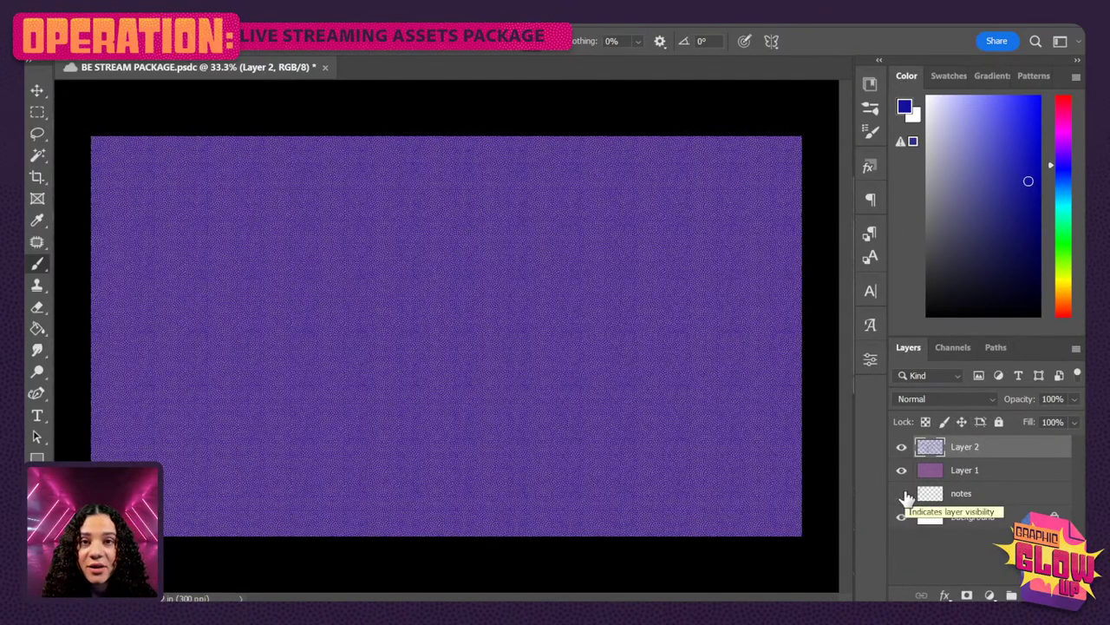
click(904, 494)
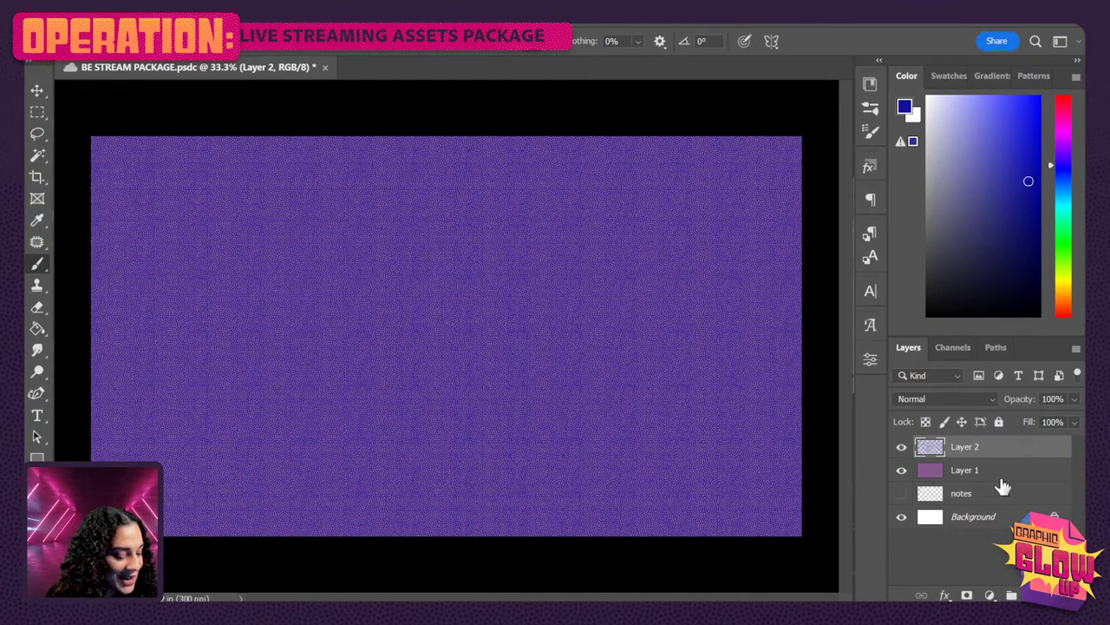
Add a layer mask to the halftone layer and choose a much larger Soft Round brush with black as foreground
click(967, 596)
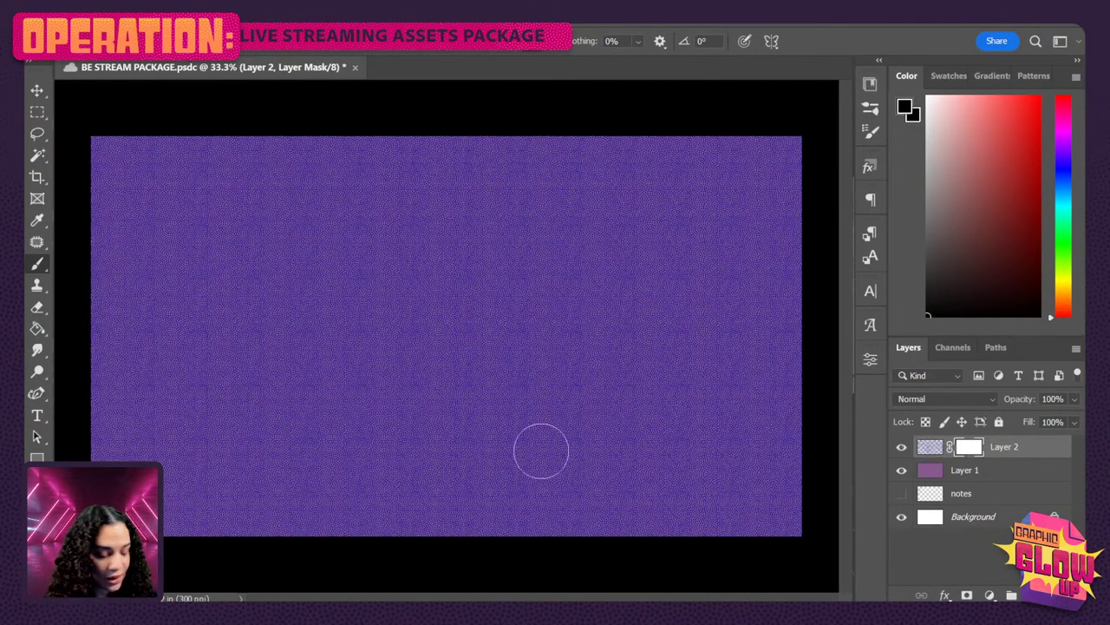
right_click(598, 311)
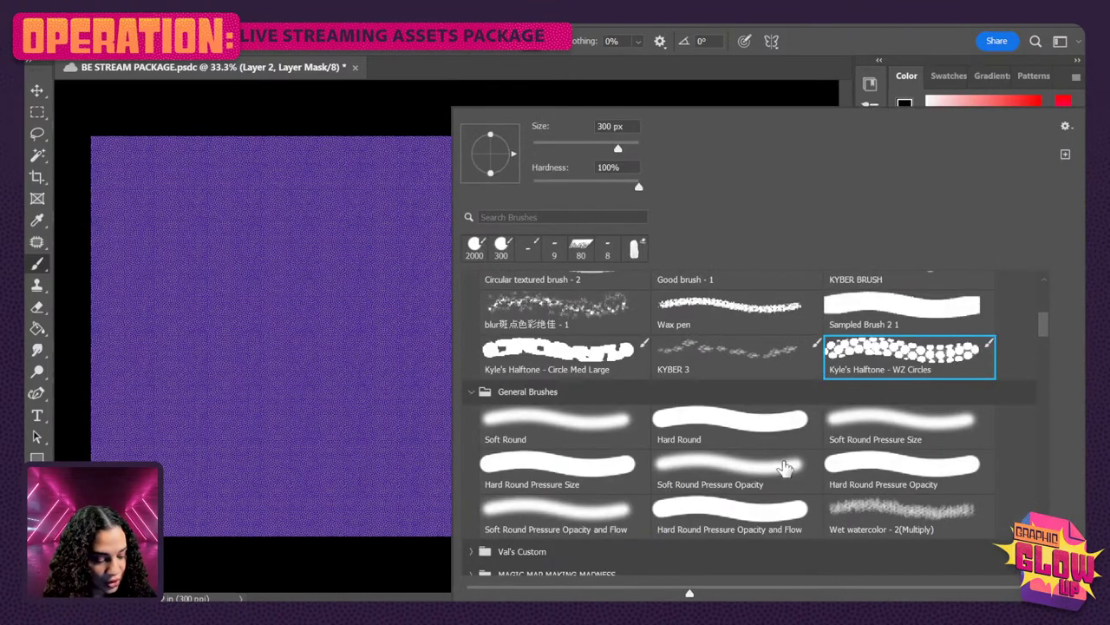
click(568, 423)
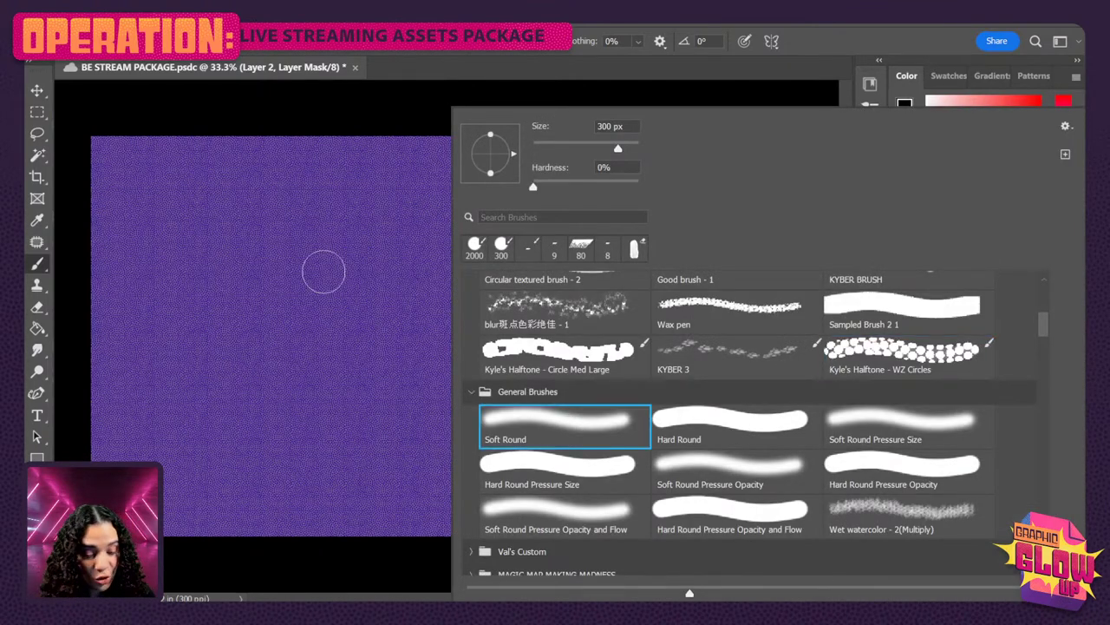
click(324, 106)
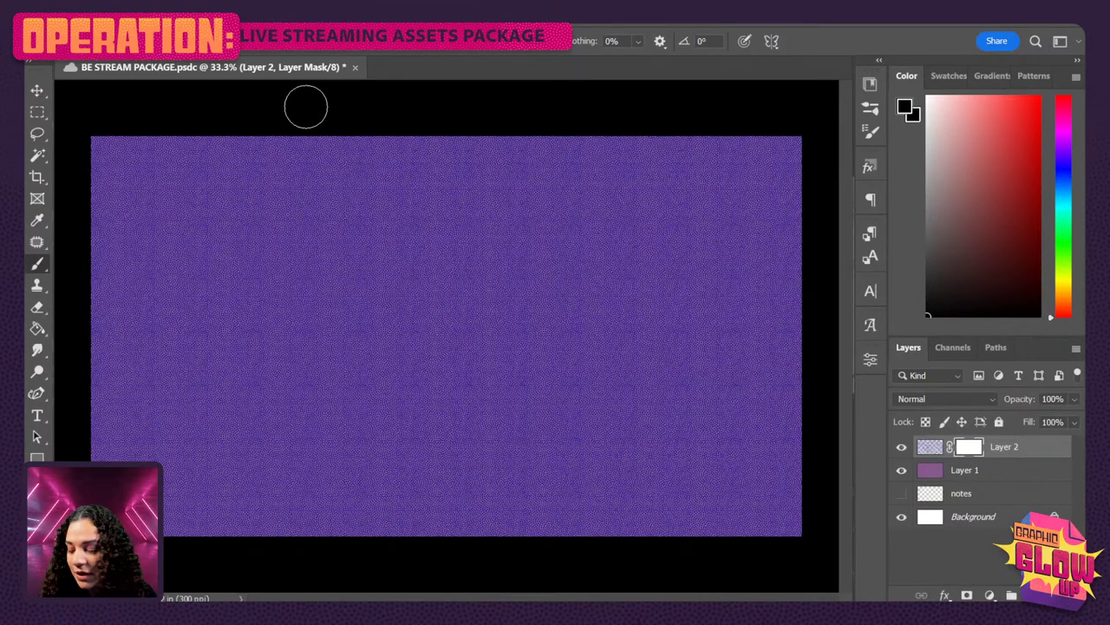
key(bracketright)
key(bracketright)
key(bracketright)
key(bracketright)
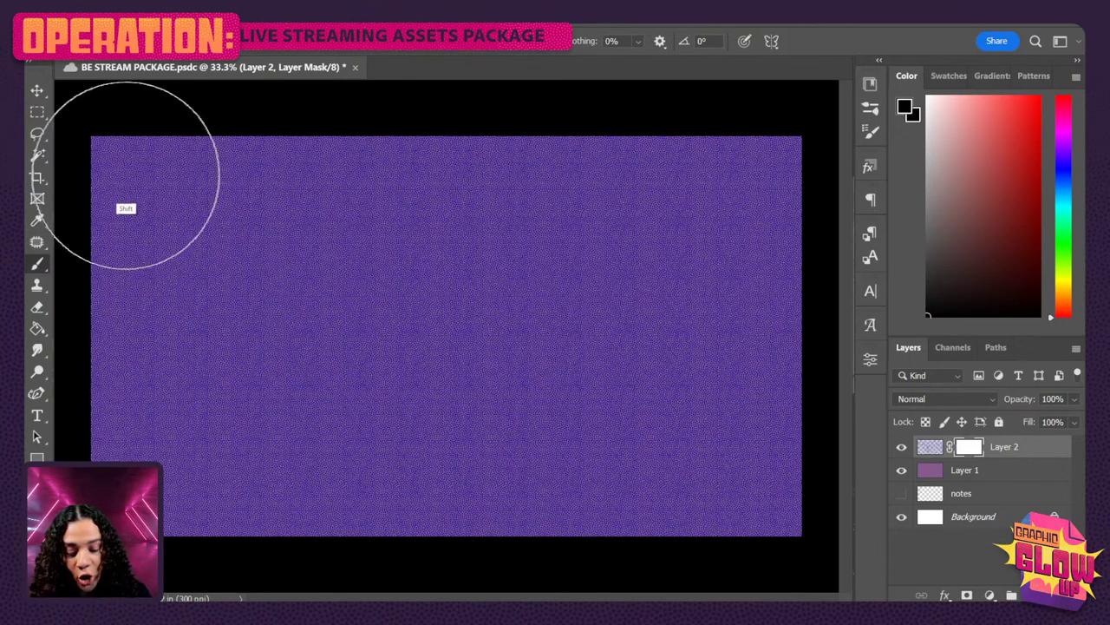
Paint black across the upper part of the mask to fade the halftone dots out toward the canvas top
shift+click(162, 178)
shift+click(669, 173)
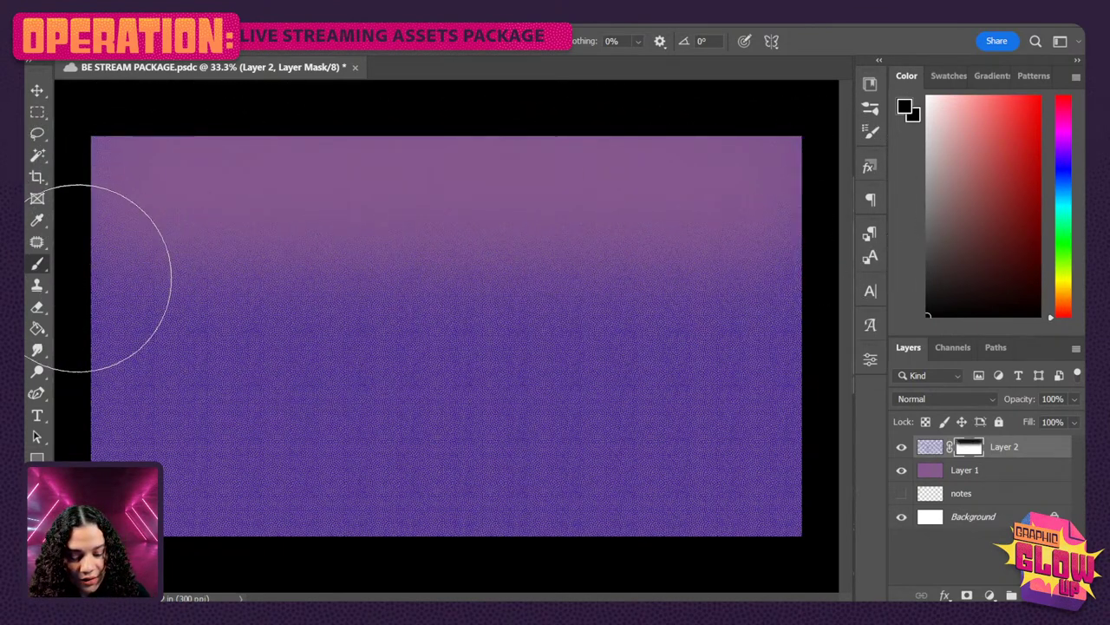
shift+click(217, 262)
shift+click(772, 265)
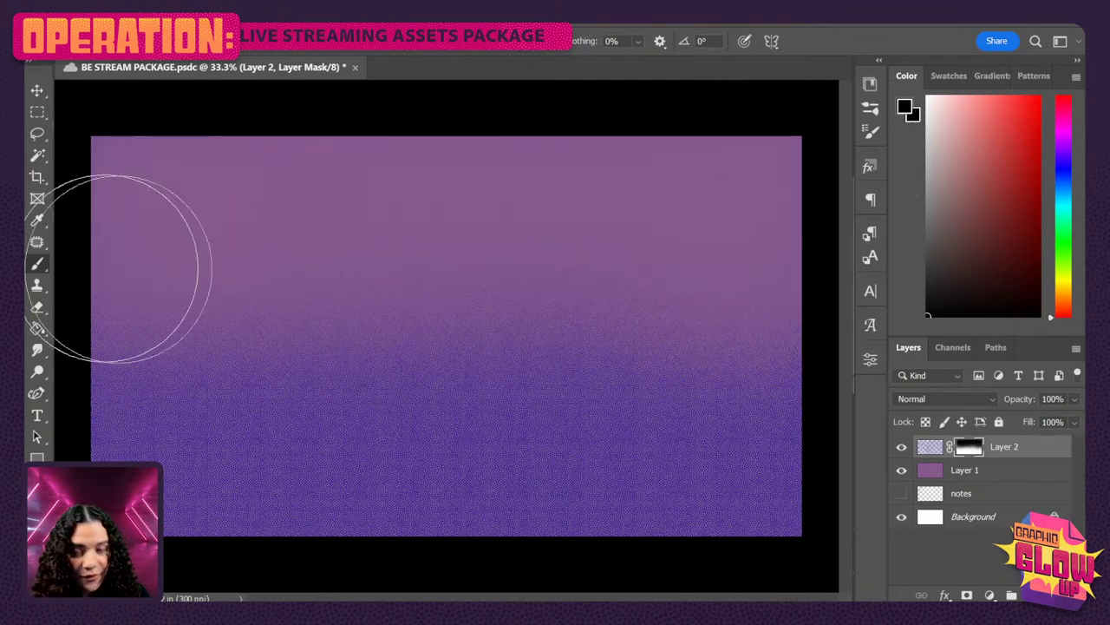
drag(347, 352, 258, 353)
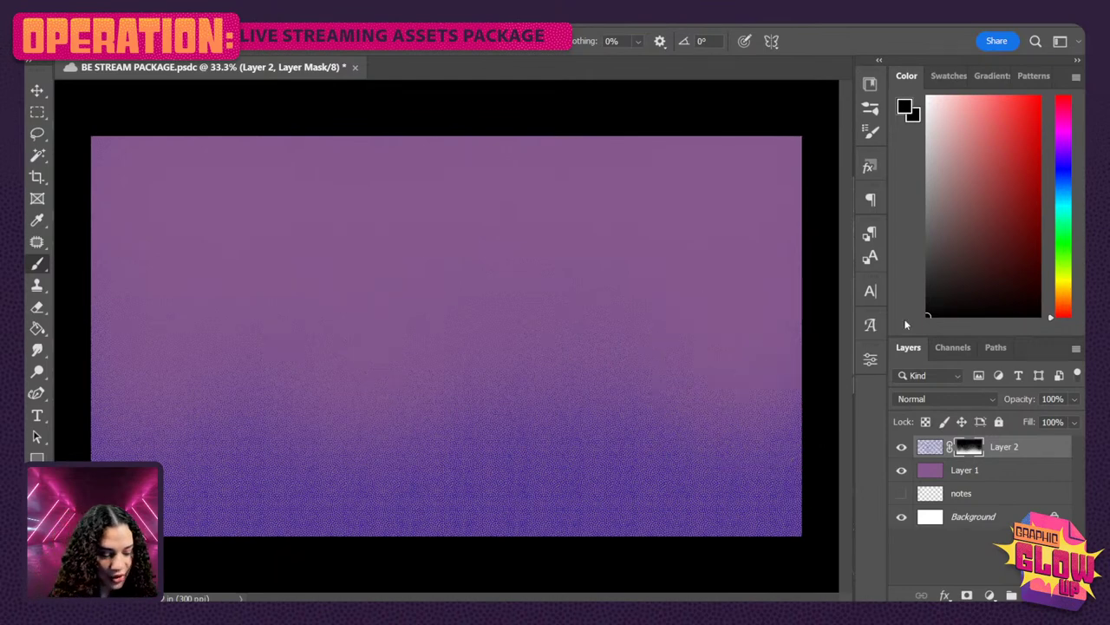
key(ctrl+minus)
key(ctrl+minus)
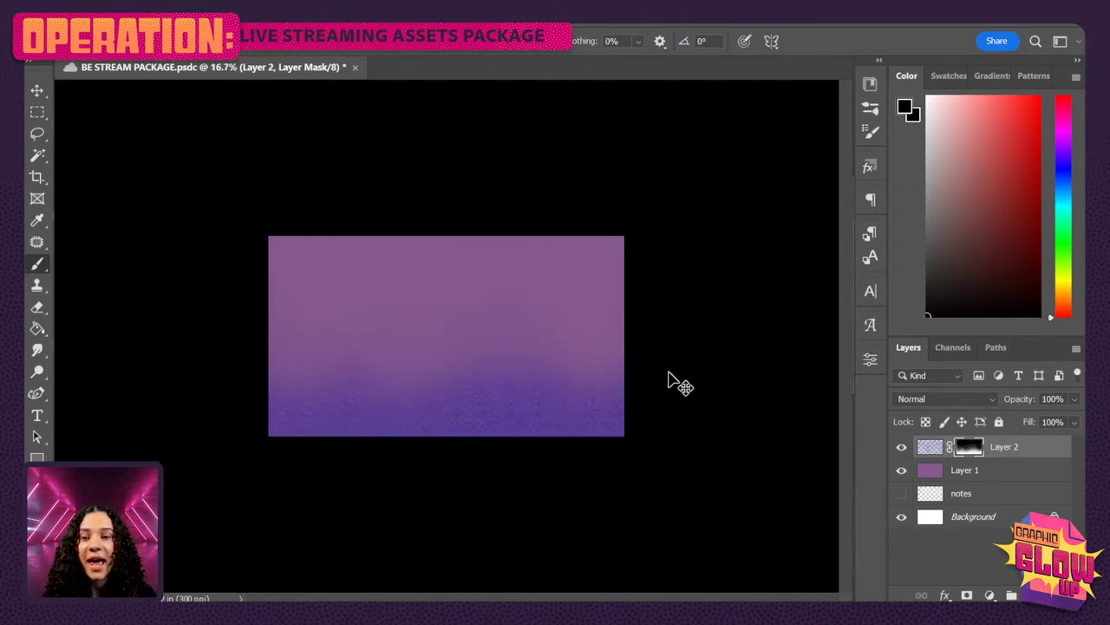
key(ctrl+plus)
key(ctrl+plus)
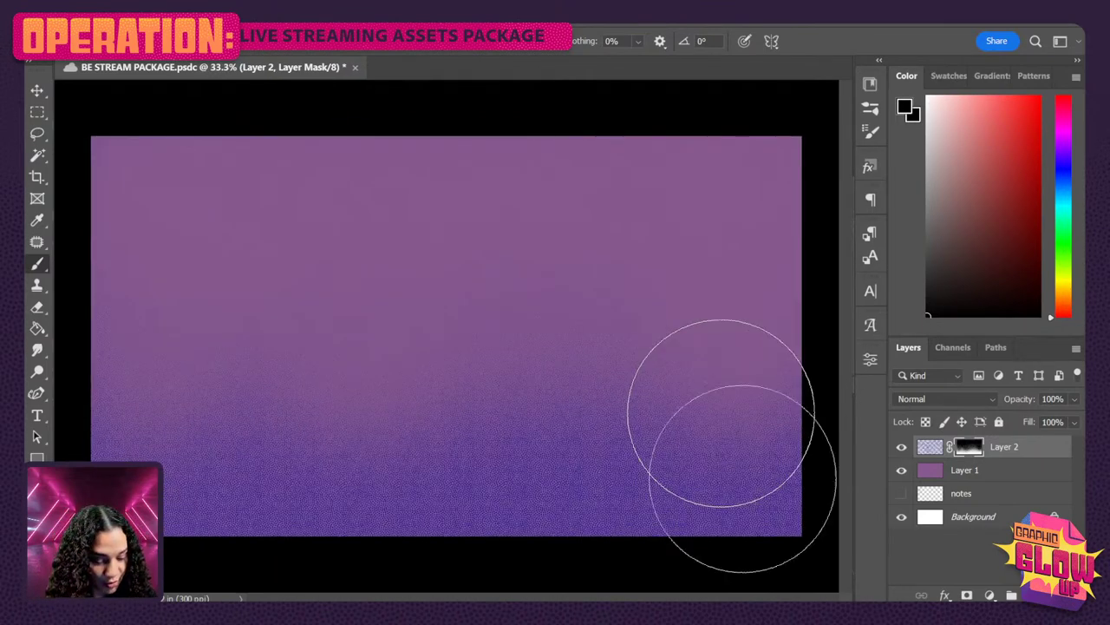
Add a new layer directly above the solid purple layer and set the foreground to a lighter shade of the sampled background purple
click(1004, 476)
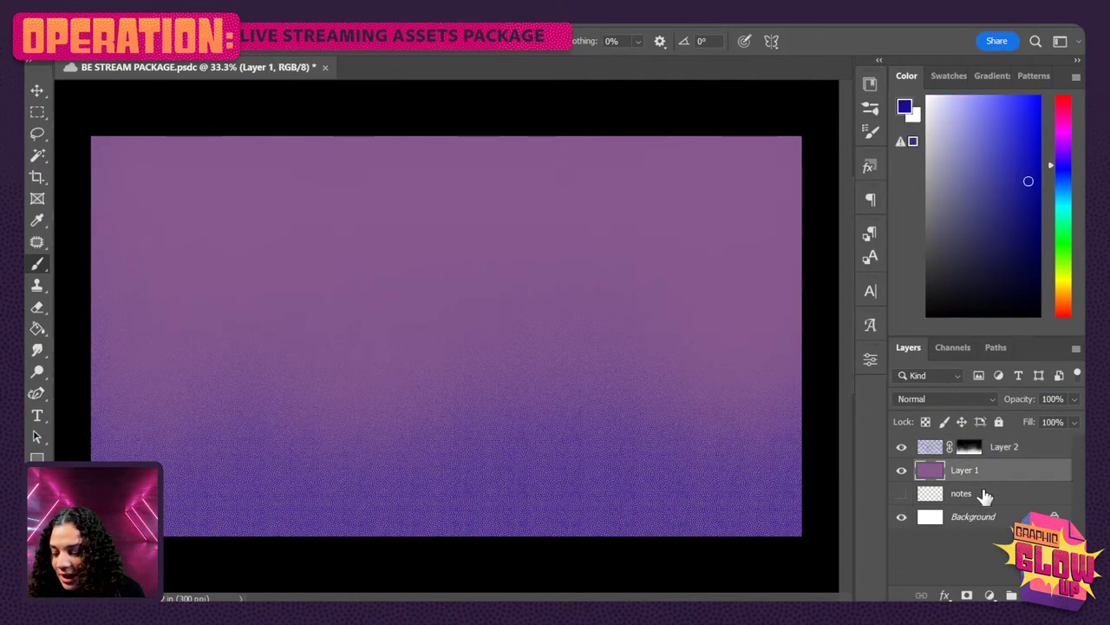
key(ctrl+shift+alt+n)
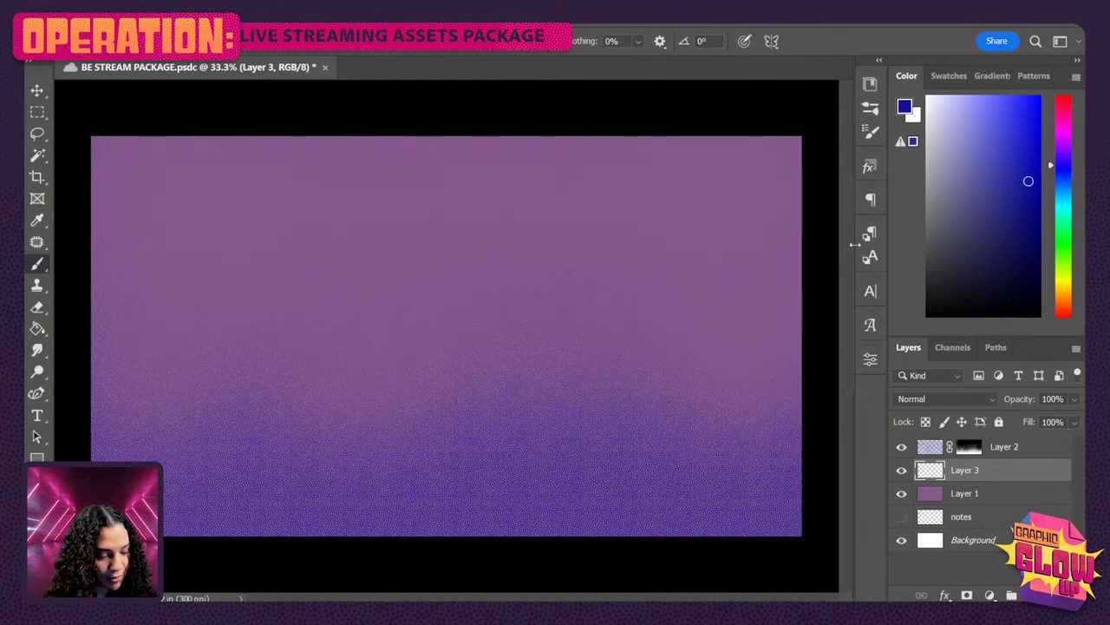
alt+click(716, 184)
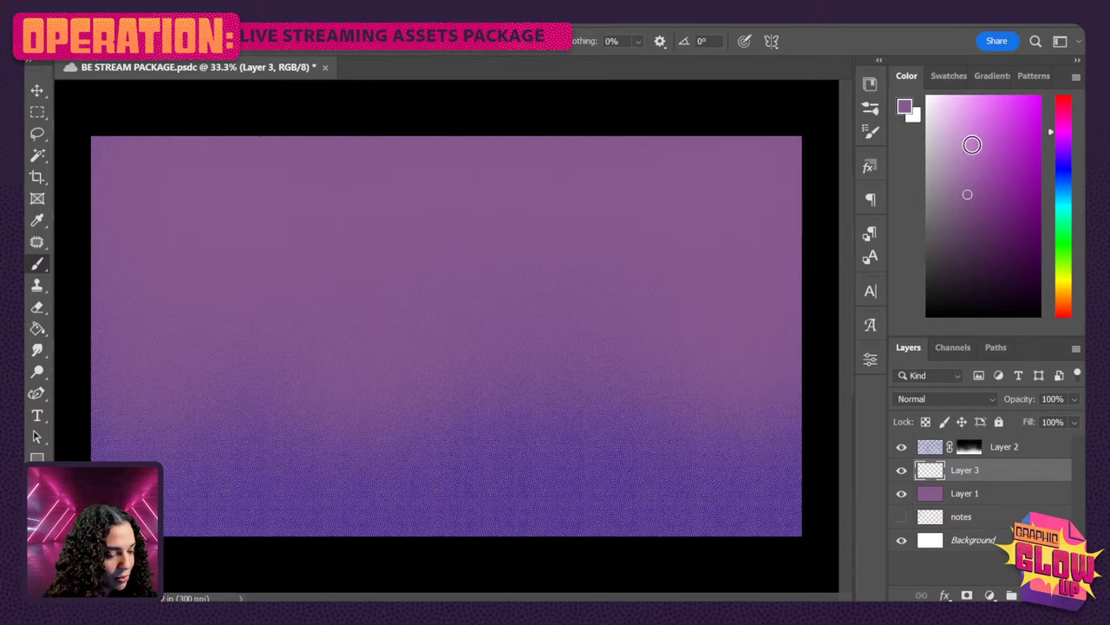
click(972, 145)
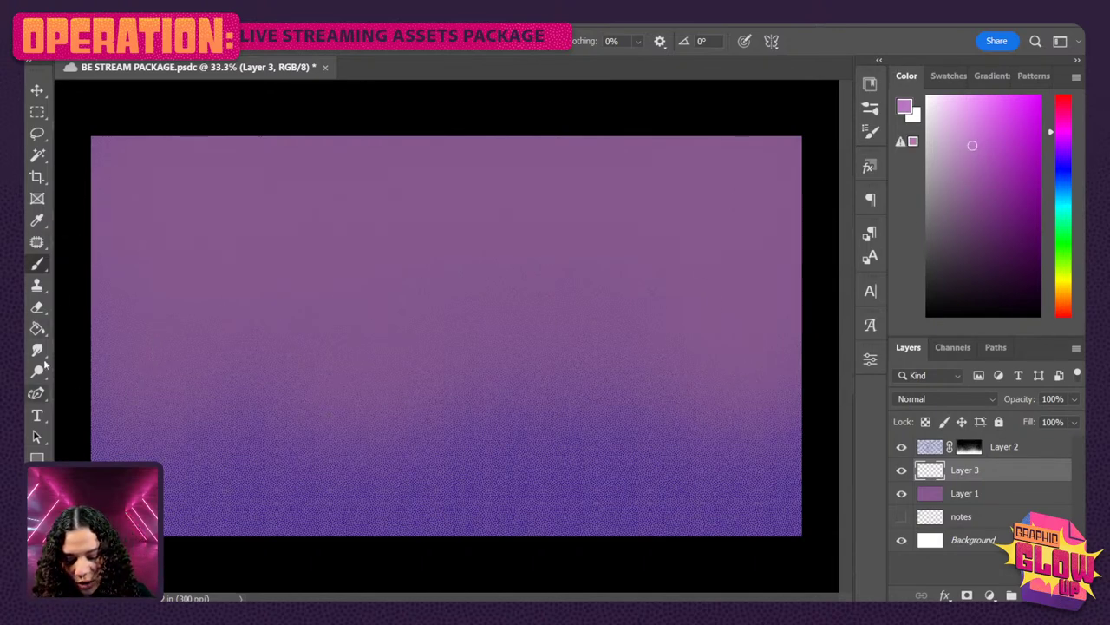
Choose the Gradient tool with the foreground-to-transparent preset from the Basics group
right_click(38, 328)
click(133, 326)
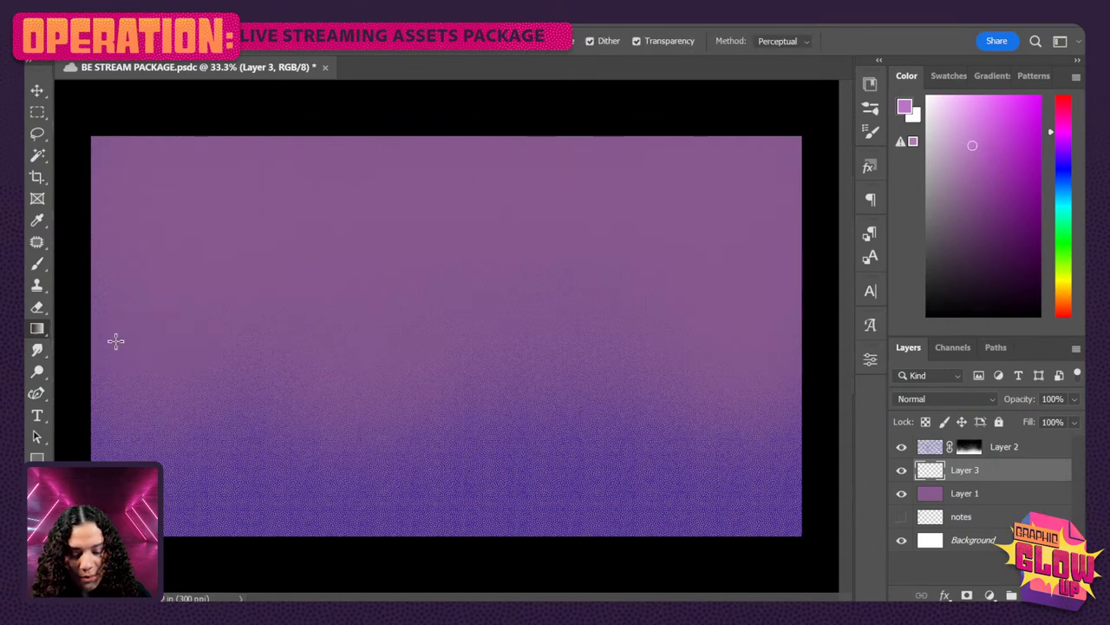
click(147, 41)
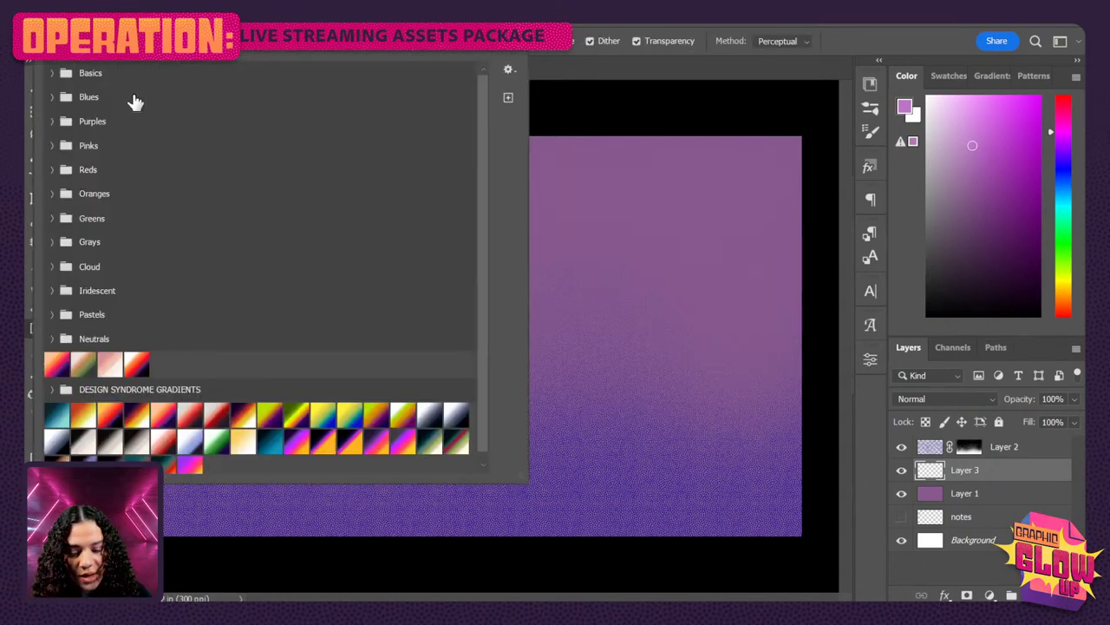
click(53, 72)
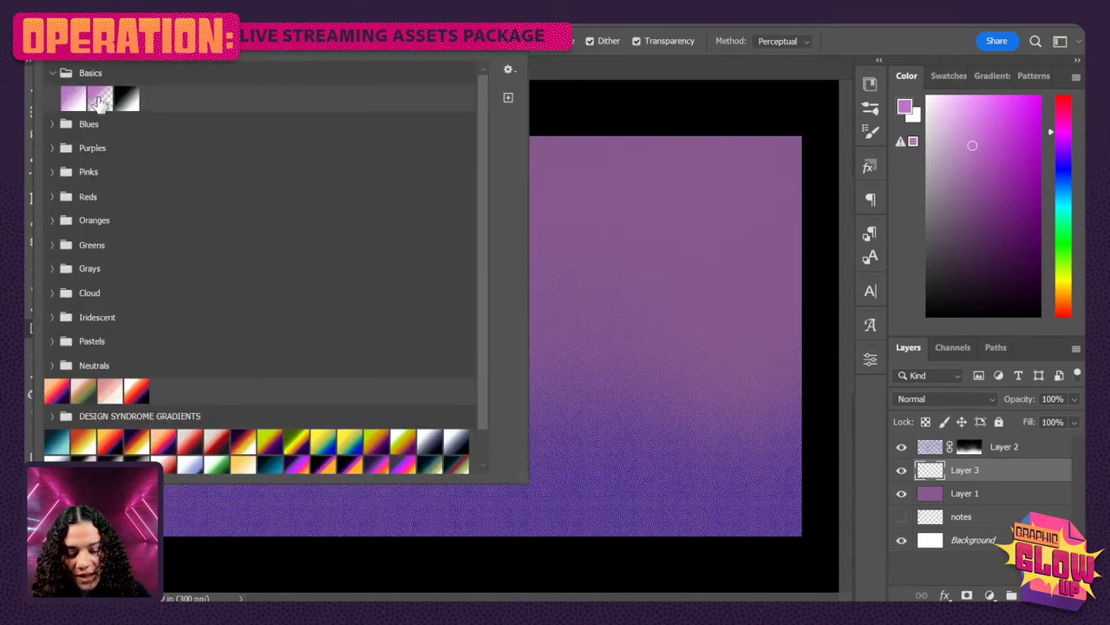
click(660, 107)
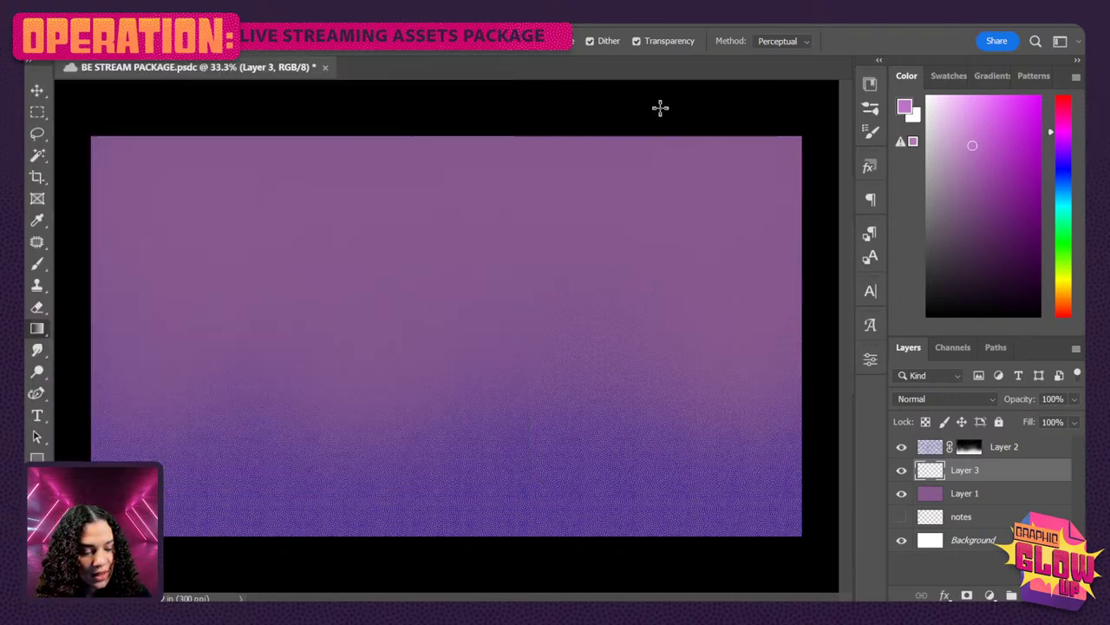
Draw the light purple gradient downward from the canvas's upper edge so it fades out toward the lower half
drag(481, 109, 470, 357)
drag(437, 118, 431, 558)
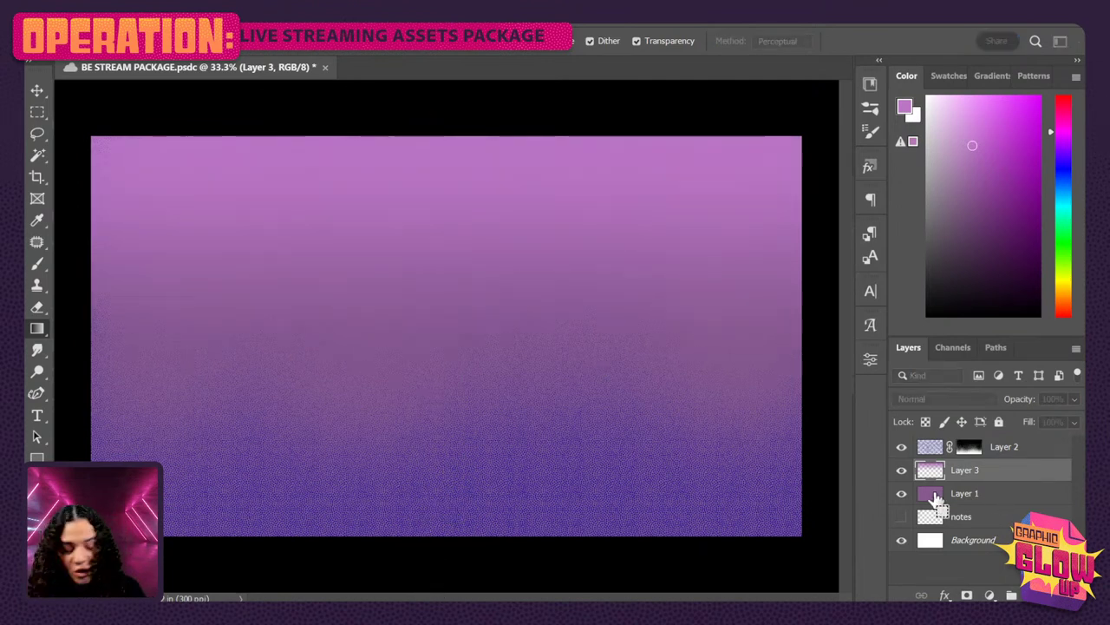
Add a new layer above the light gradient layer and set the foreground to a darker navy shade of the sampled halftone blue
key(ctrl+shift+alt+n)
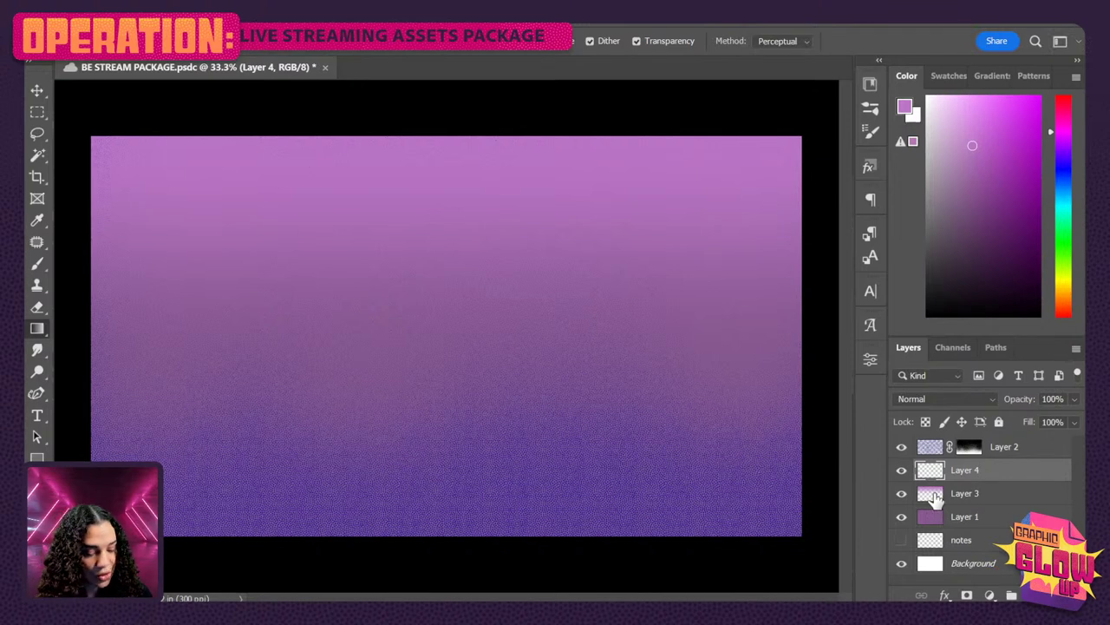
alt+click(766, 490)
drag(1035, 215, 1028, 238)
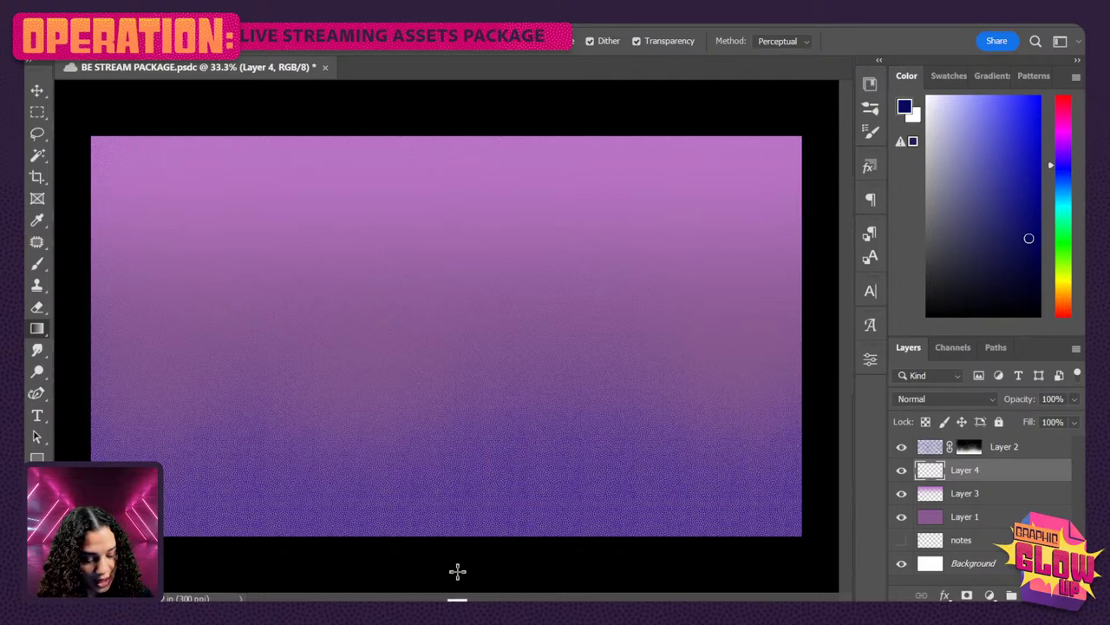
Undo the trial gradients, darken the foreground to a near-black blue, and draw the gradient from the canvas bottom up to about mid-height
drag(457, 564, 459, 312)
key(ctrl+z)
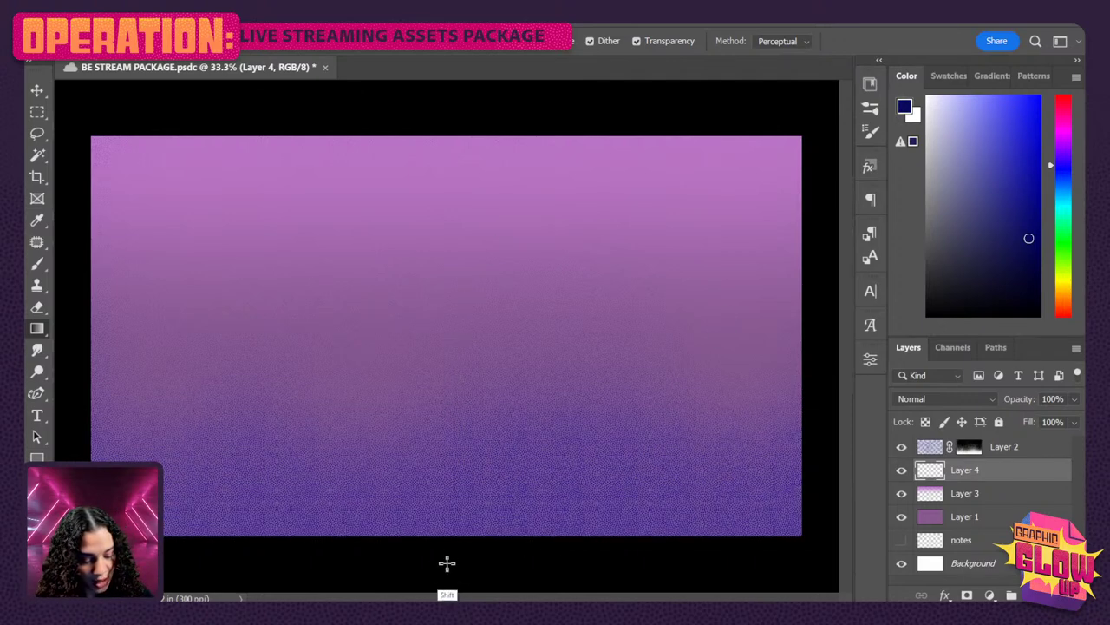
drag(446, 563, 461, 165)
drag(1042, 278, 1039, 289)
key(ctrl+z)
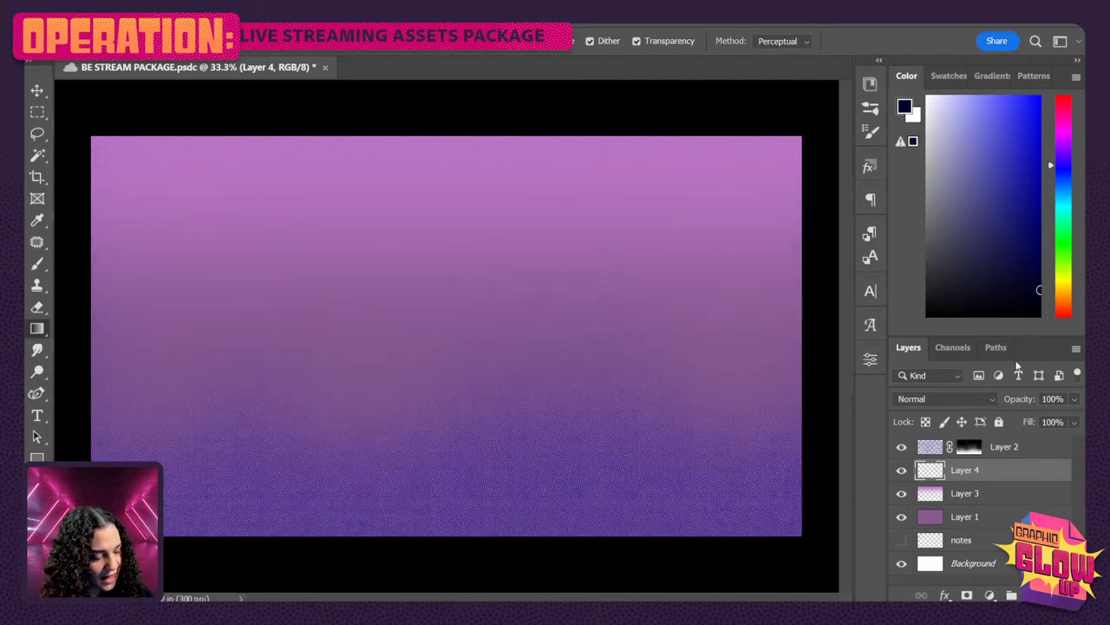
drag(436, 569, 435, 330)
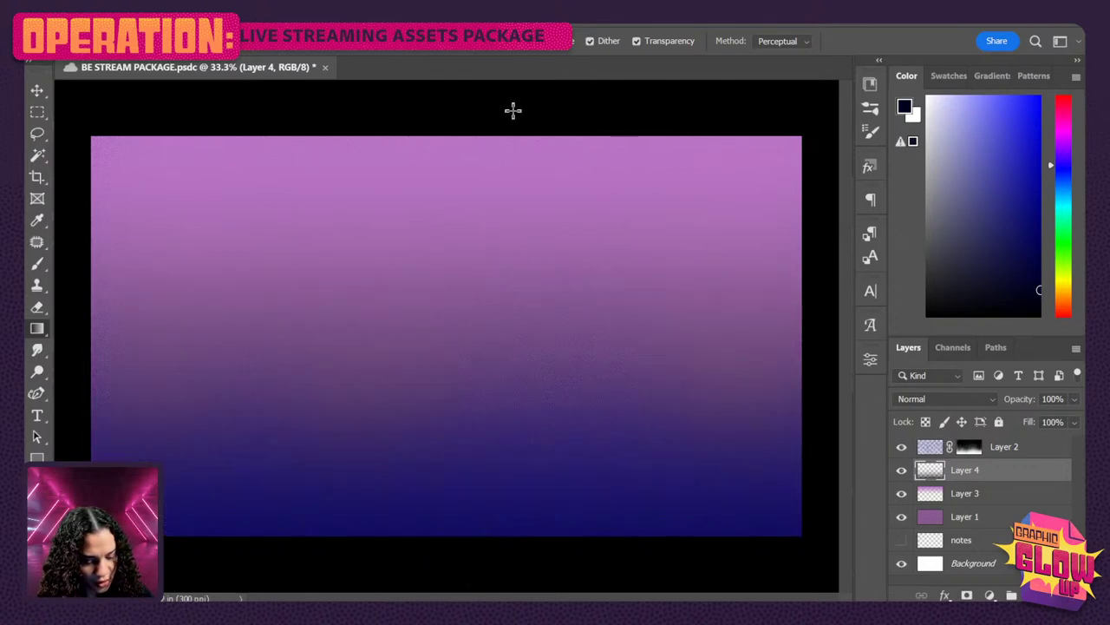
Examine the halftone dots over the dark gradient in the lower canvas at up to 200% zoom
key(ctrl+plus)
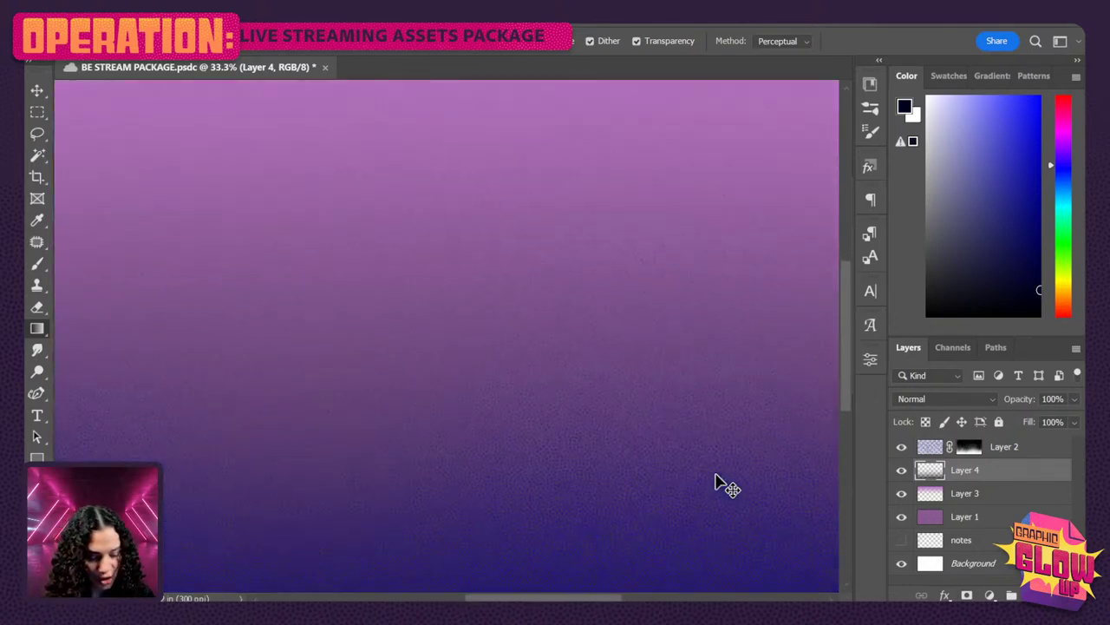
key(ctrl+plus)
scroll(630, 511, down, 3)
scroll(561, 439, up, 2)
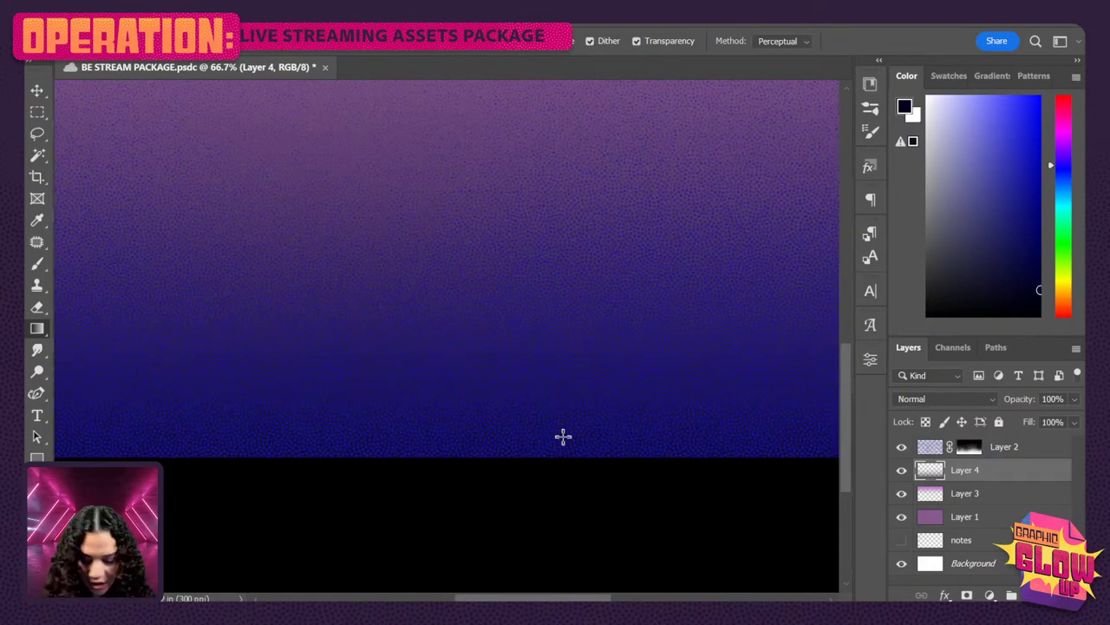
key(ctrl+plus)
key(ctrl+plus)
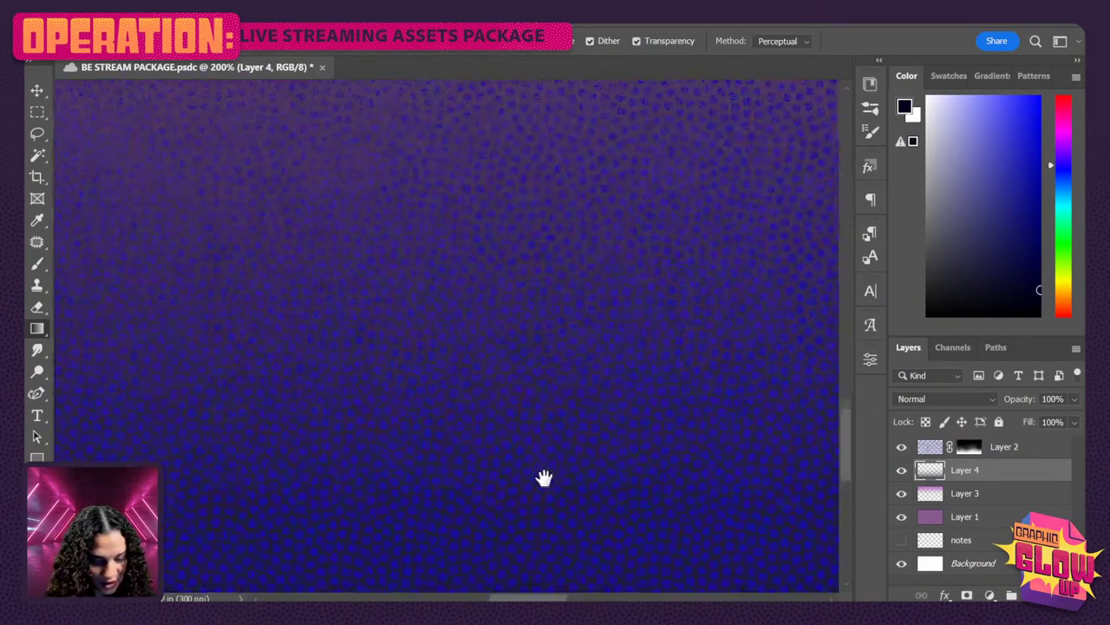
key(ctrl+minus)
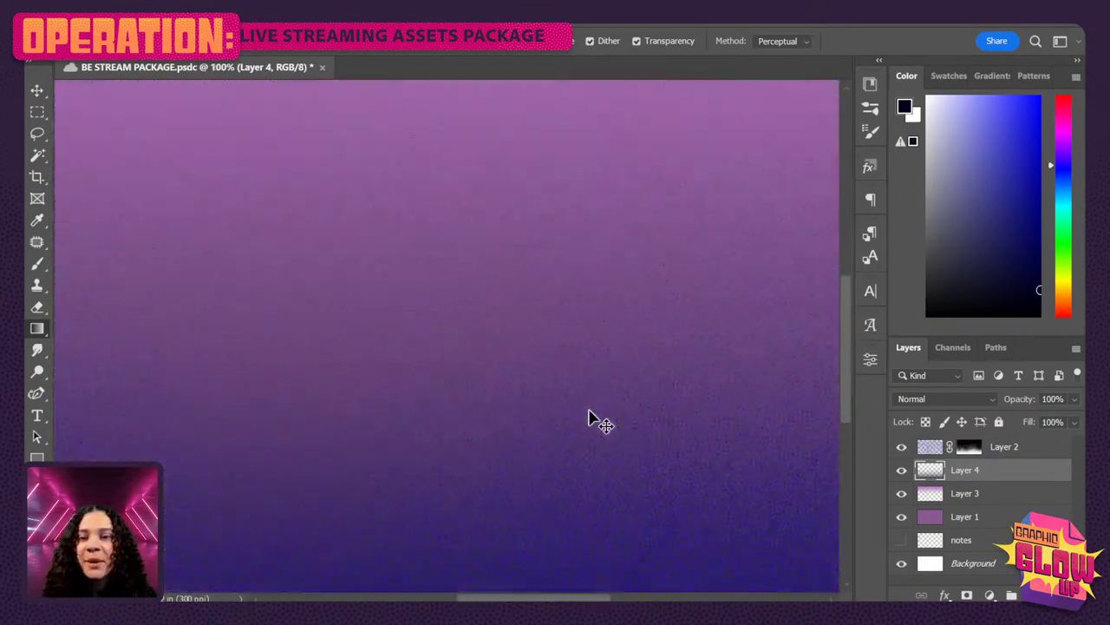
key(ctrl+minus)
key(ctrl+minus)
key(ctrl+minus)
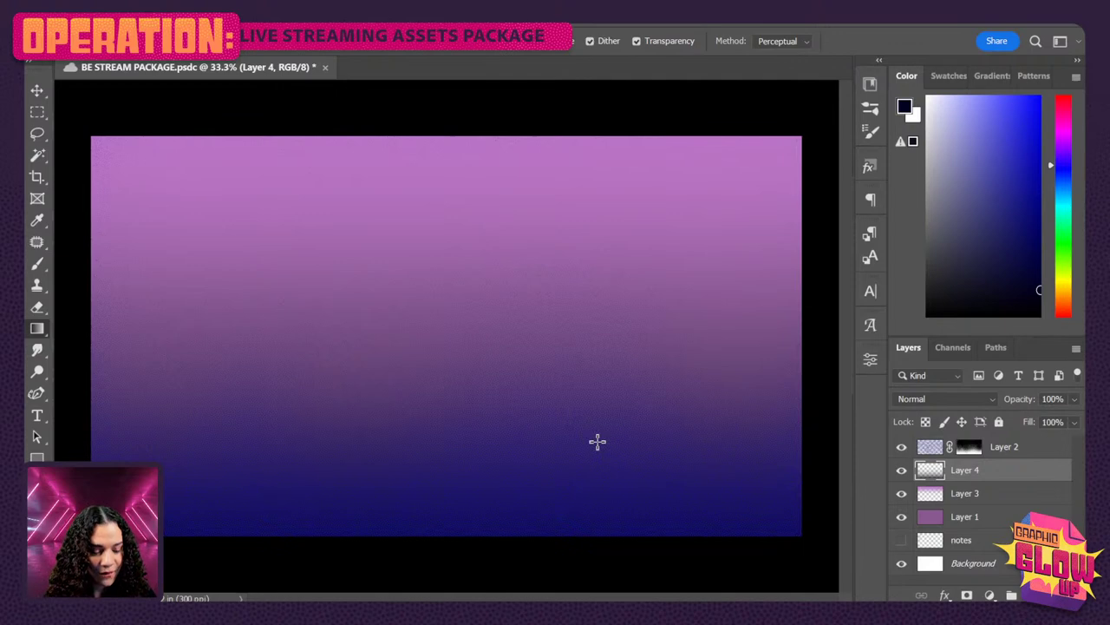
Try lower fill values on the dark gradient layer, including 59% and 73%, and return the fill to 100%
click(1073, 424)
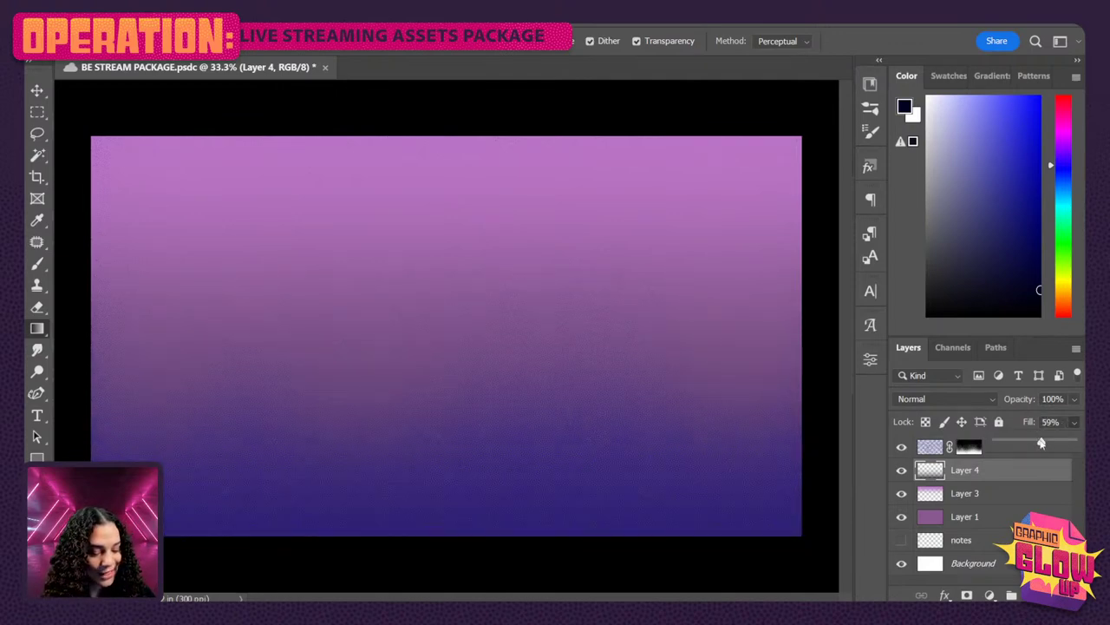
click(1054, 443)
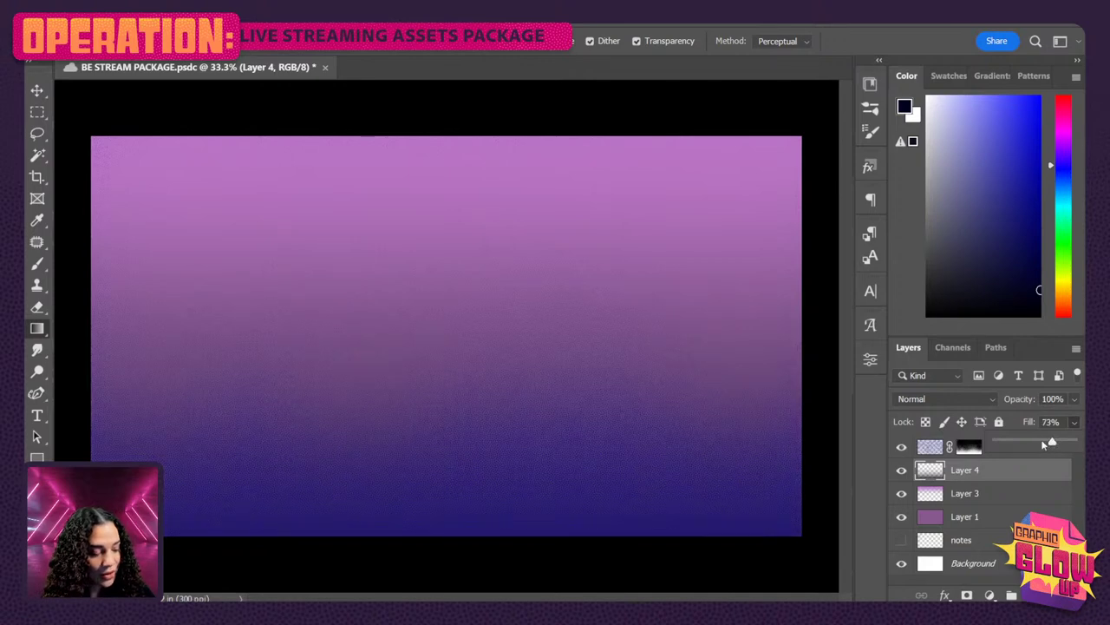
drag(1046, 443, 1073, 444)
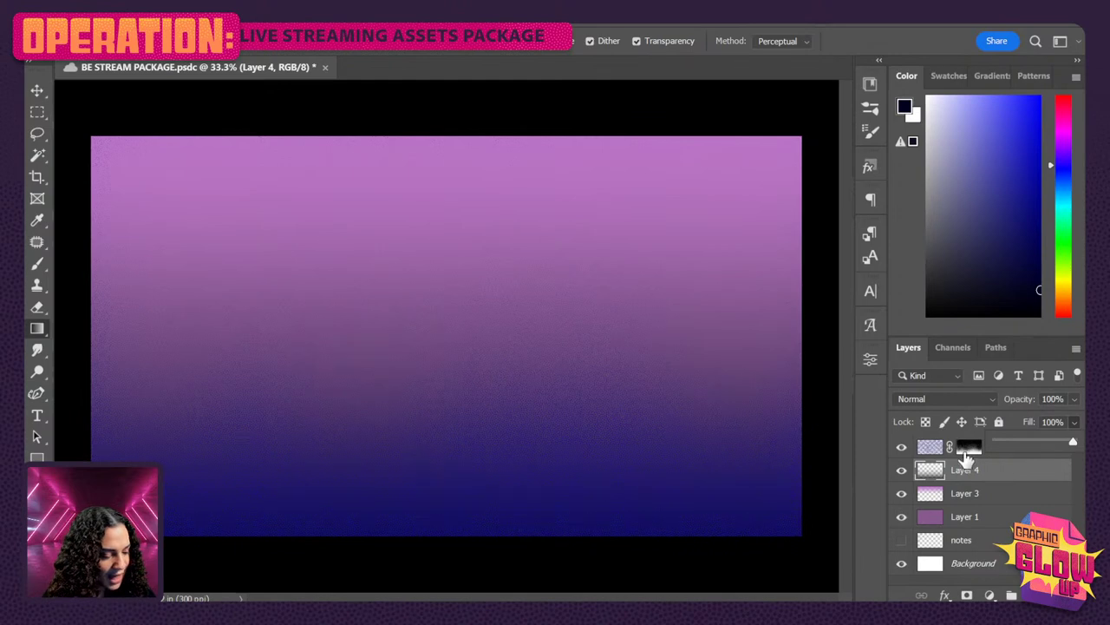
Convert the halftone layer, both gradient layers and the solid purple layer into a single smart object
click(930, 449)
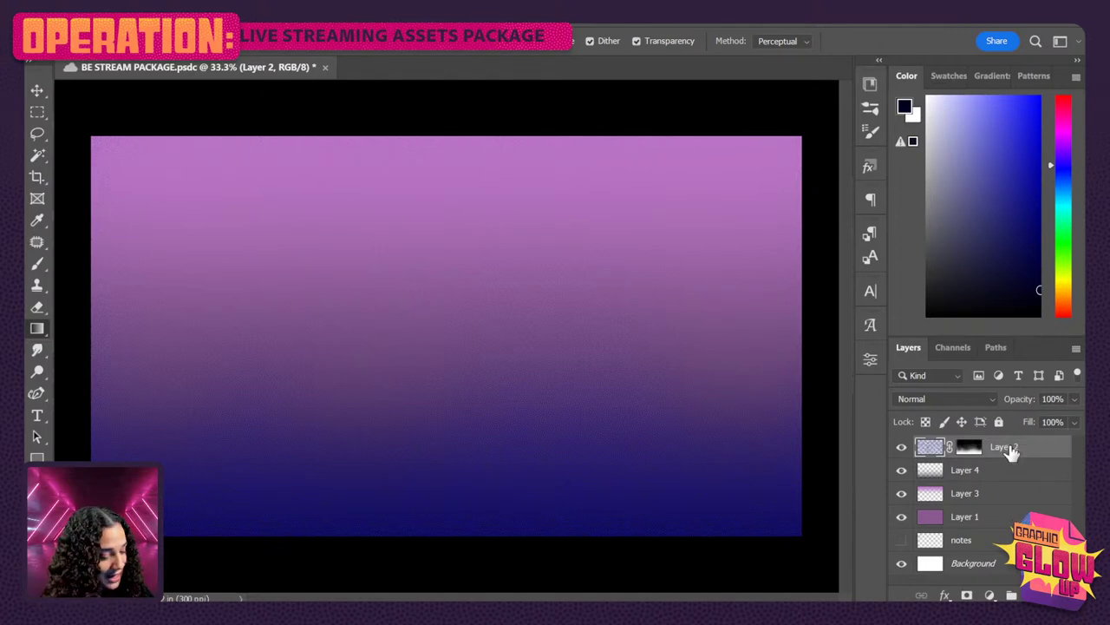
shift+click(1002, 521)
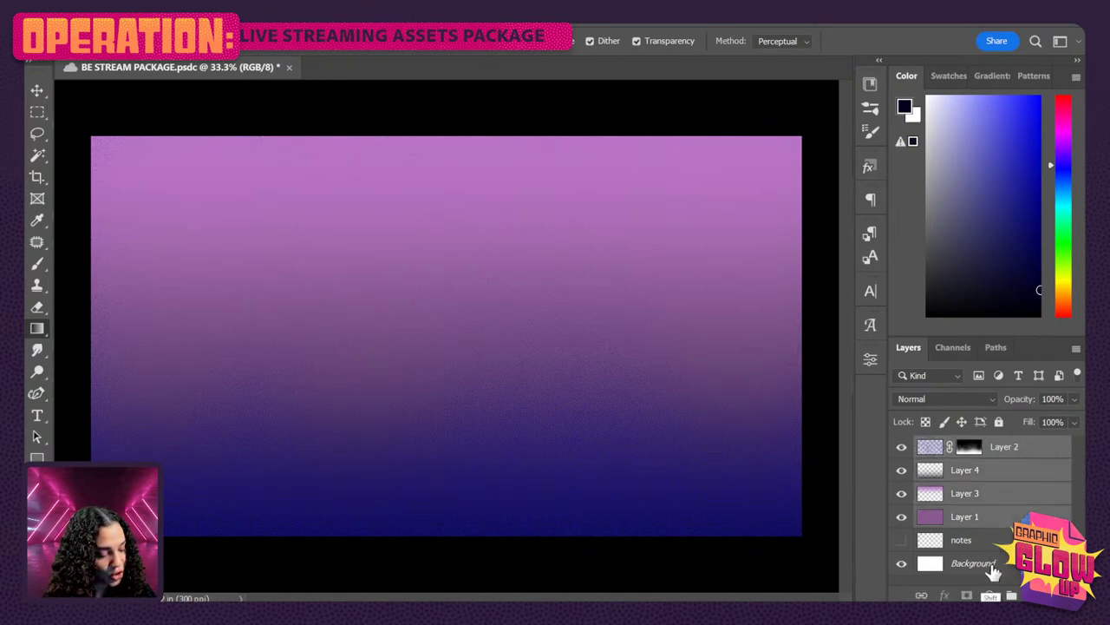
right_click(1012, 469)
click(923, 284)
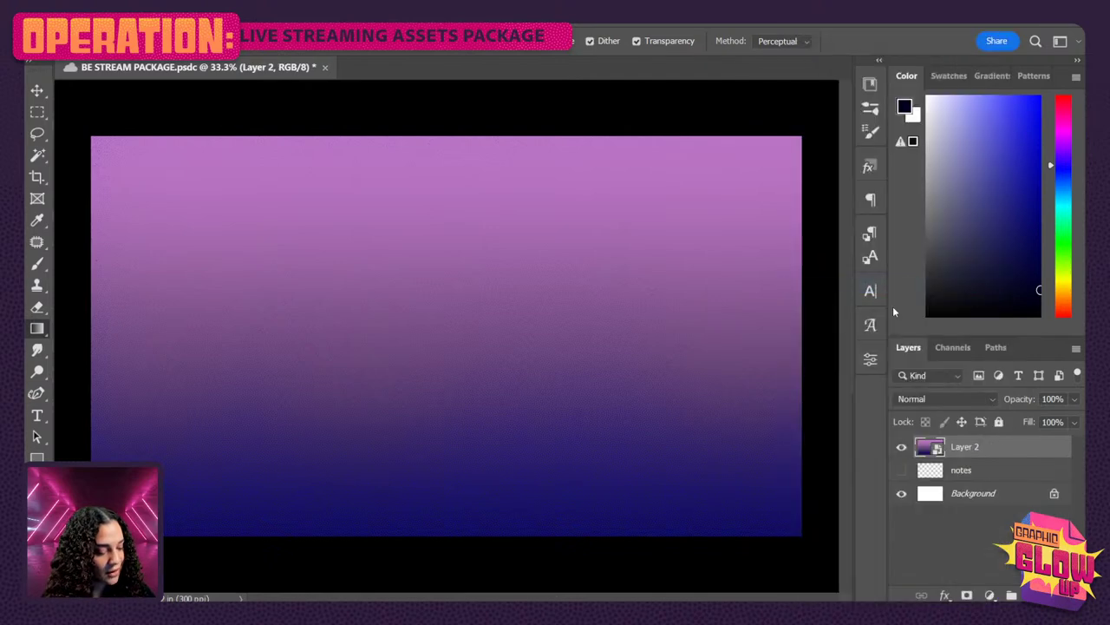
Rename the combined smart object layer as BG
double_click(965, 447)
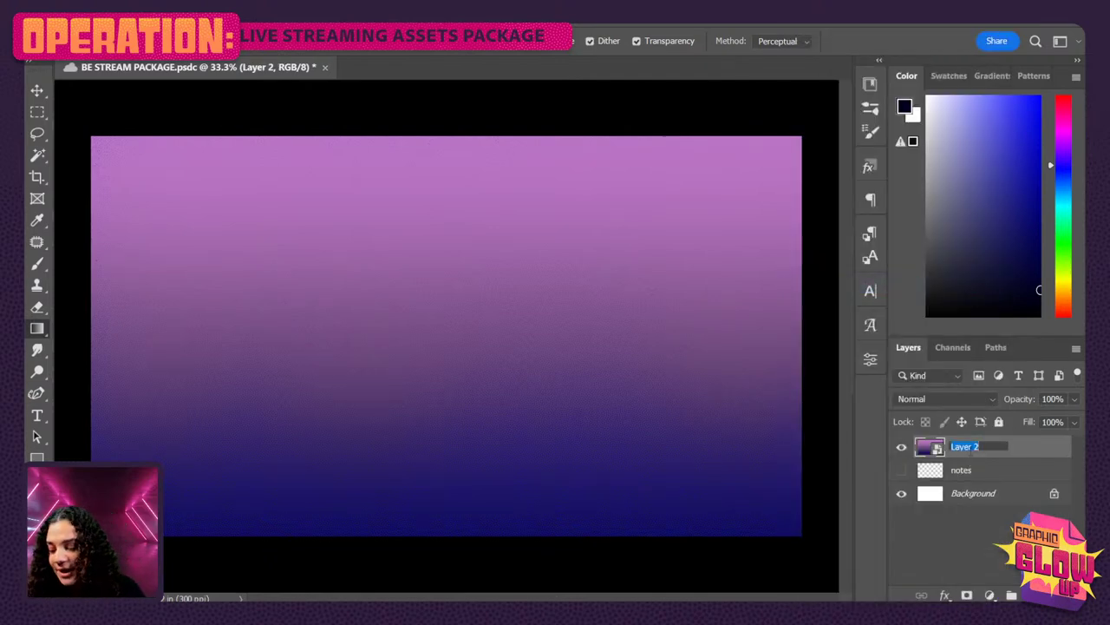
text(BG)
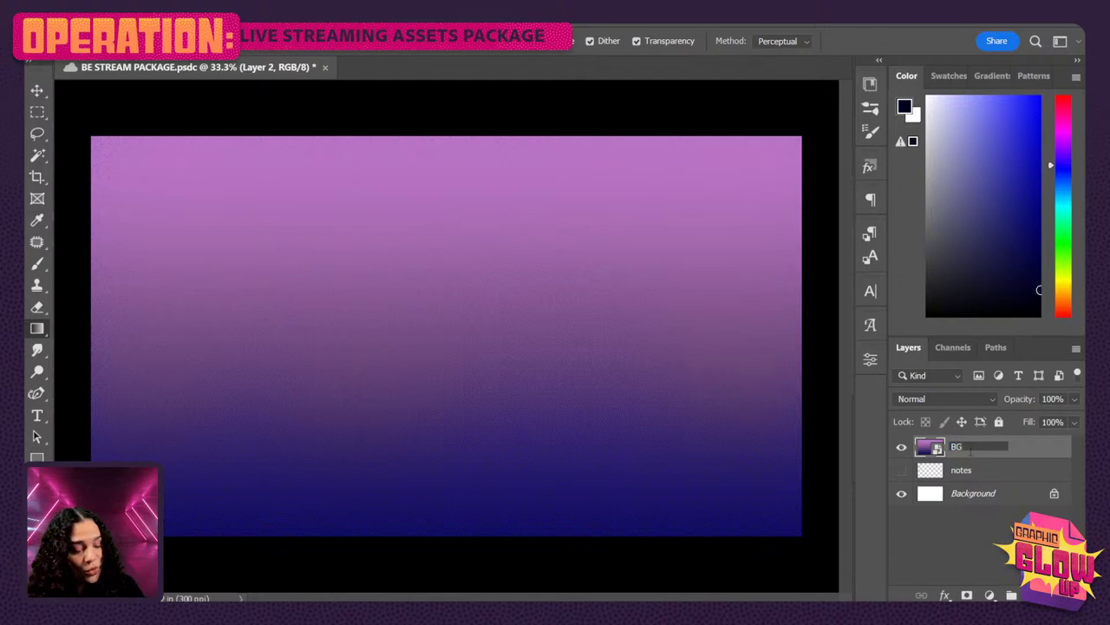
key(Return)
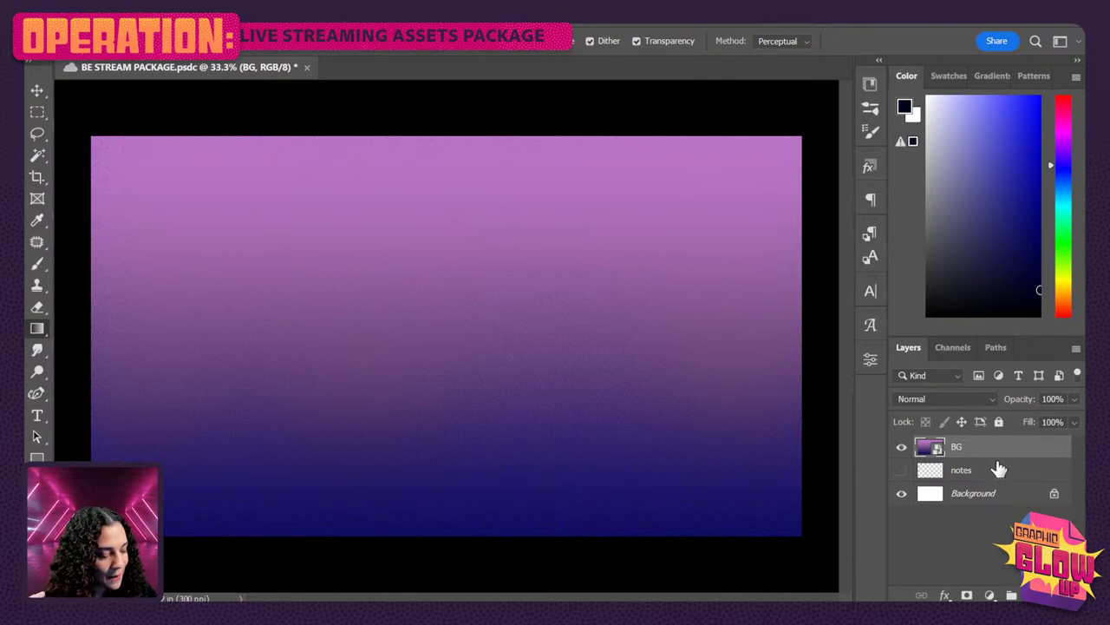
Start a Gradient Map adjustment on the BG smart object and open its gradient in the Gradient Editor
key(ctrl+plus)
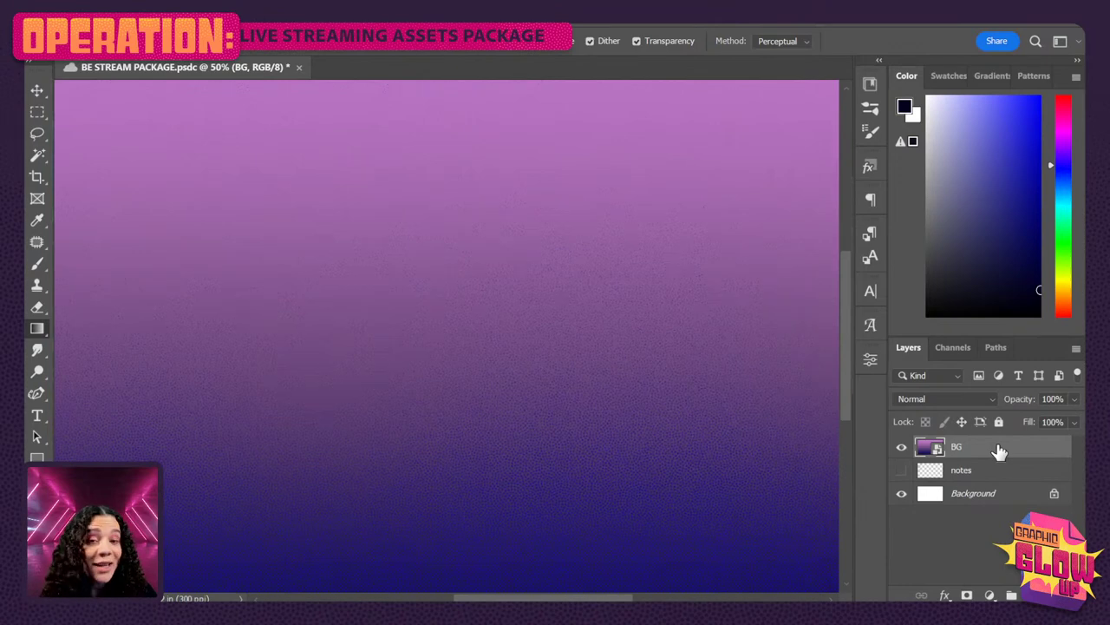
key(ctrl+minus)
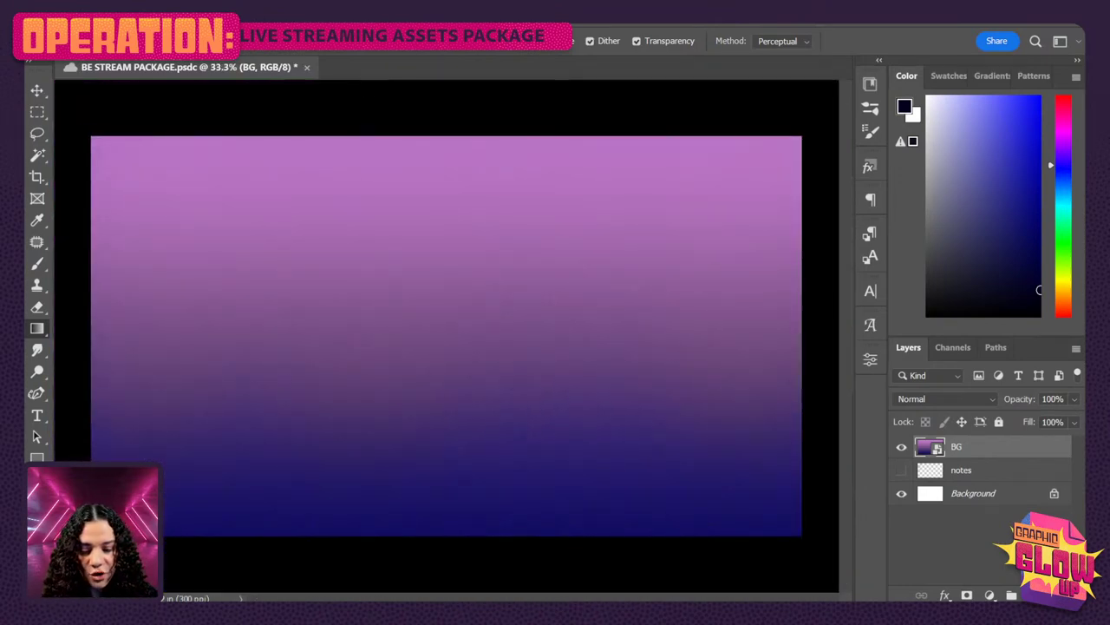
click(111, 21)
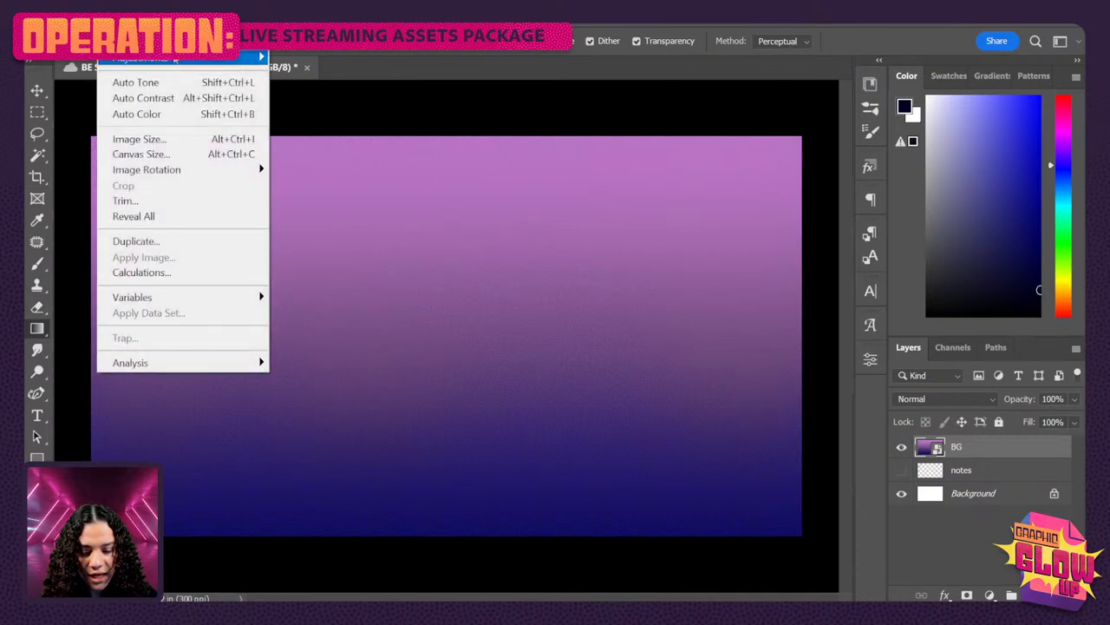
mouse_move(173, 57)
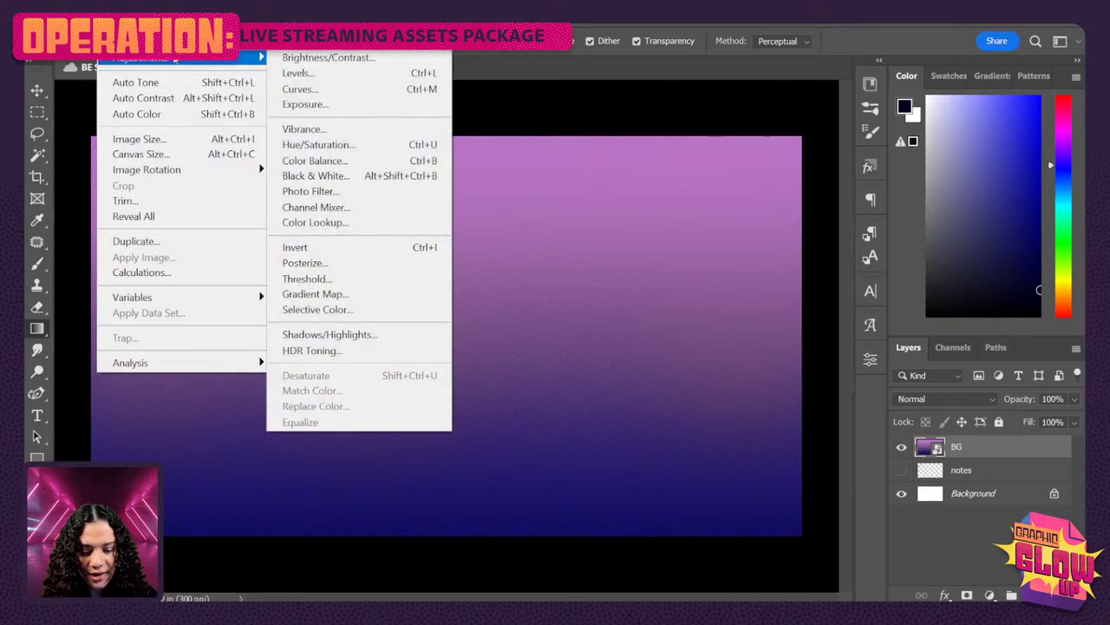
click(336, 295)
drag(565, 128, 837, 115)
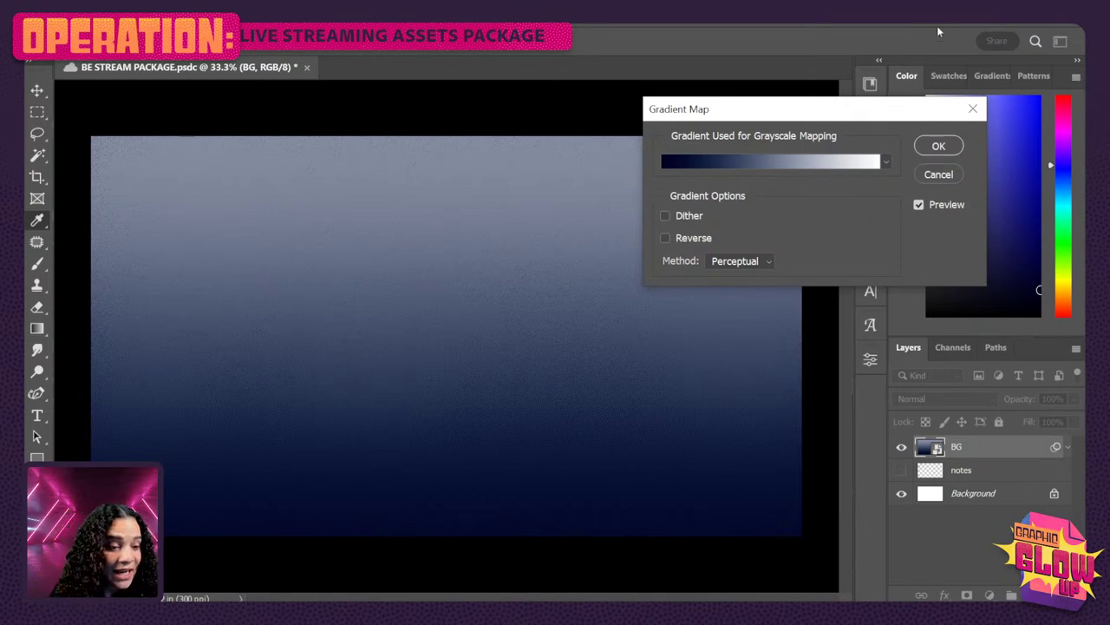
click(820, 167)
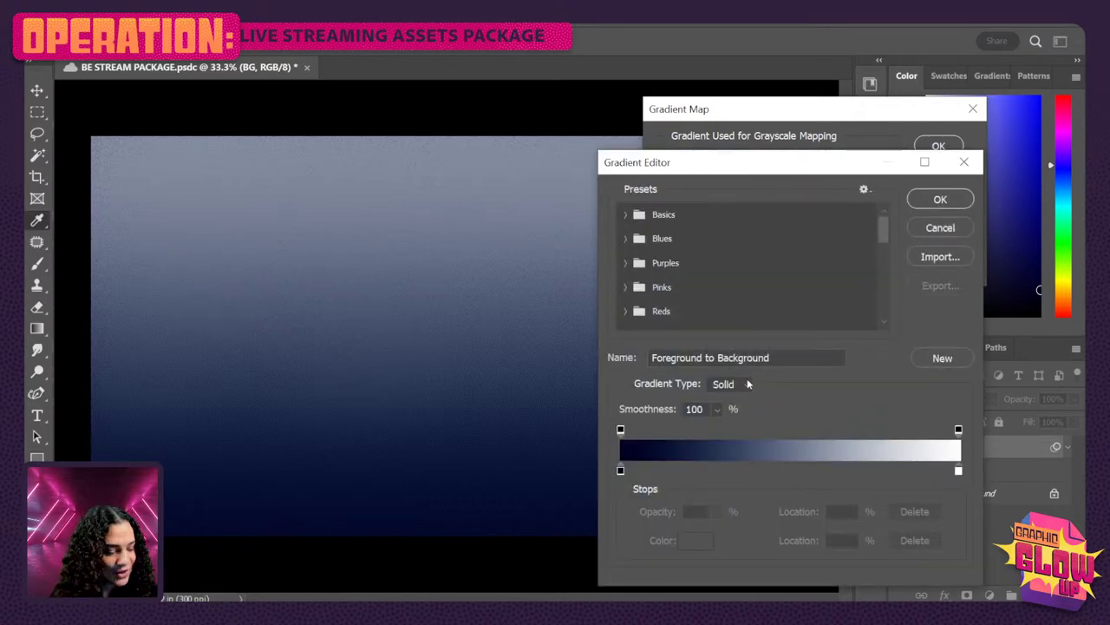
drag(808, 170, 826, 126)
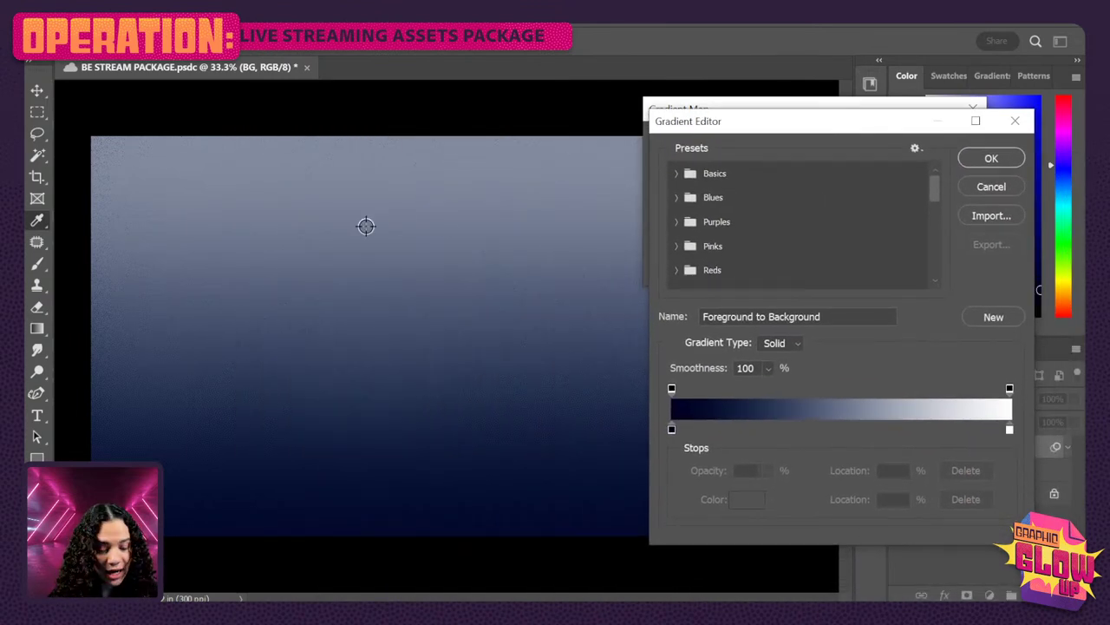
Set the gradient map's colour stop at location 0% to olive green 515809
key(ctrl+plus)
key(ctrl+plus)
drag(344, 332, 351, 321)
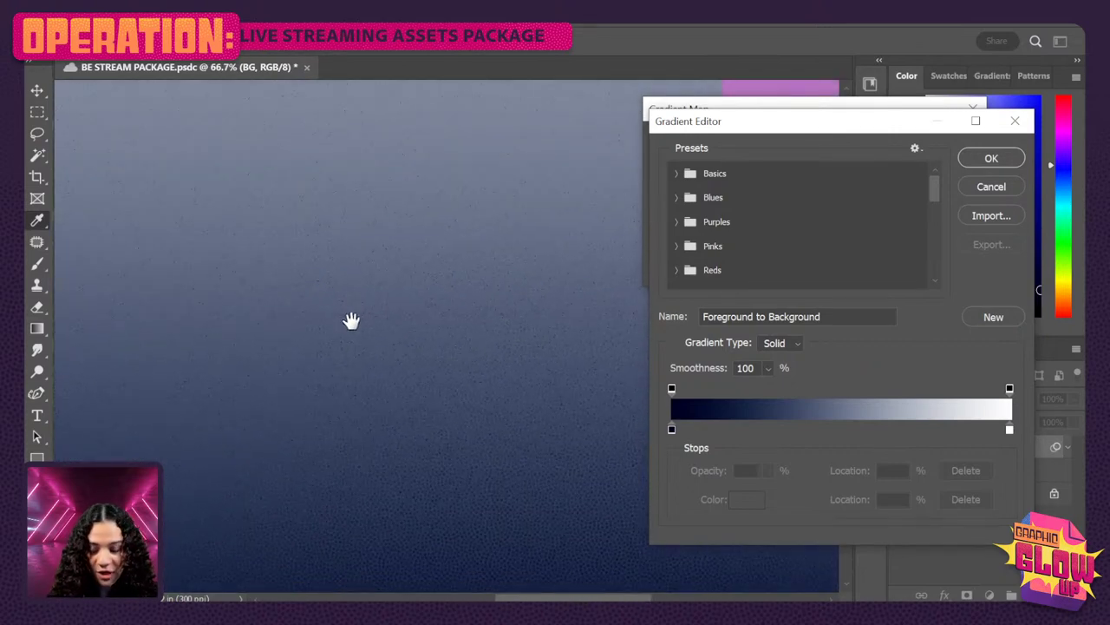
key(ctrl+minus)
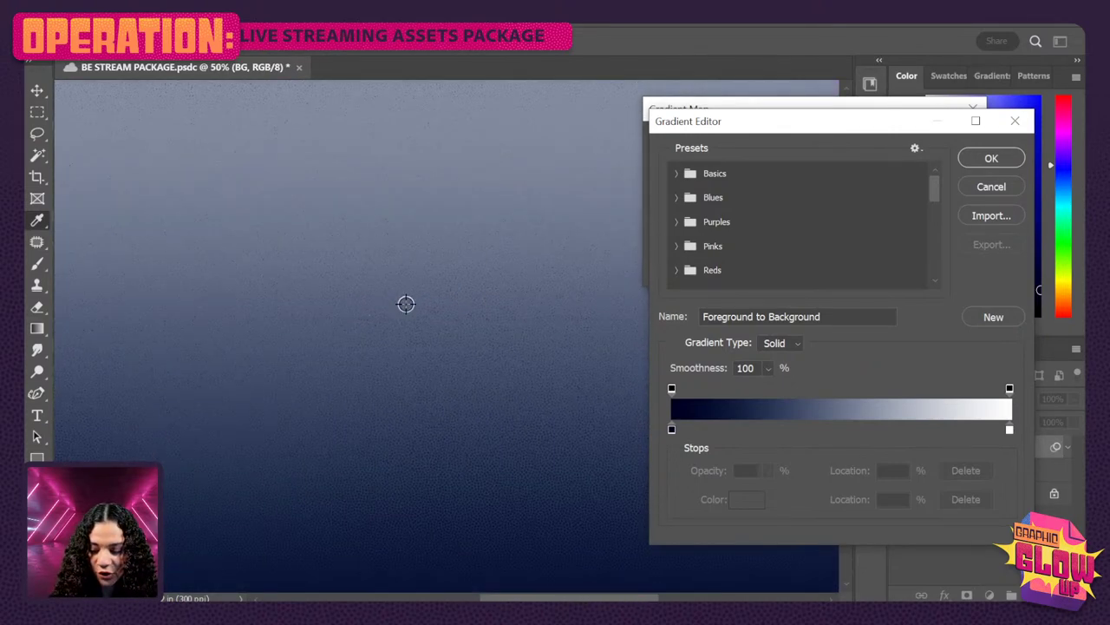
key(ctrl+minus)
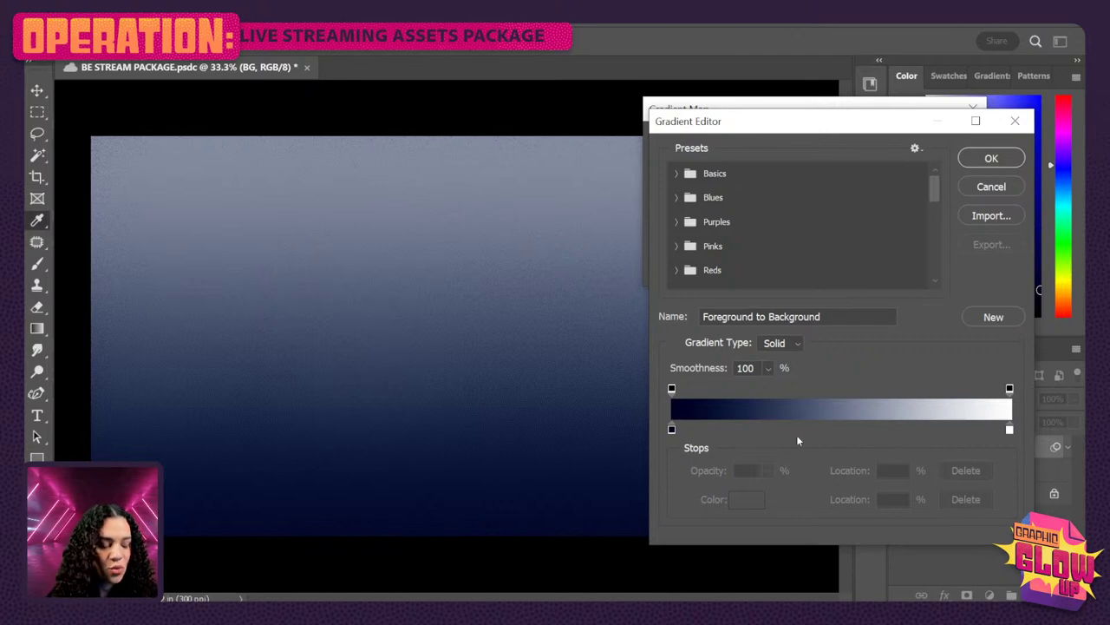
click(671, 428)
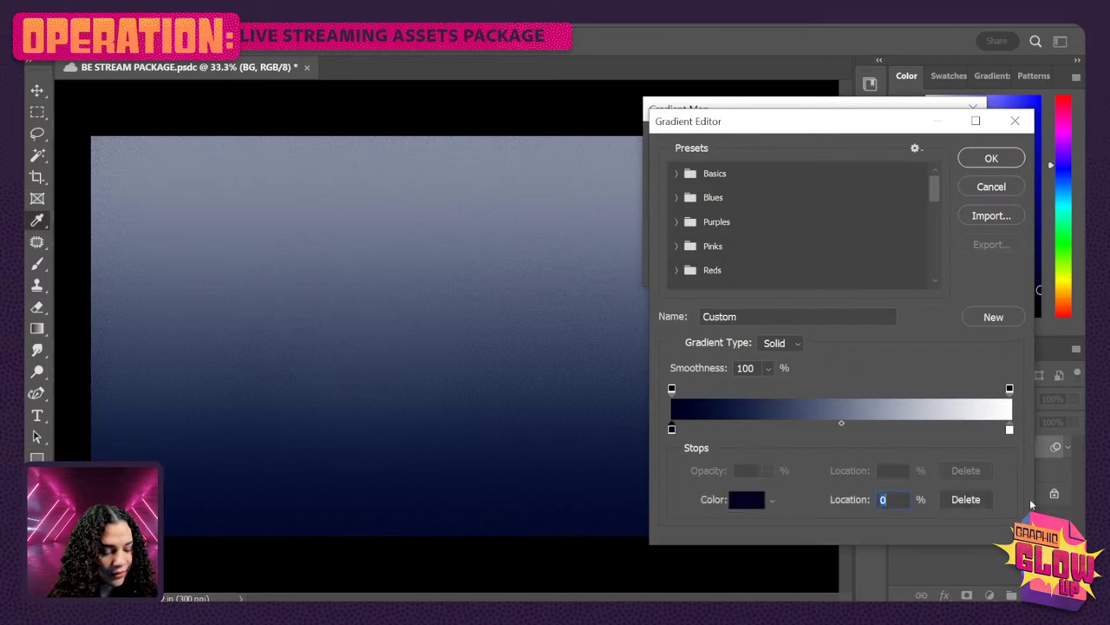
click(748, 499)
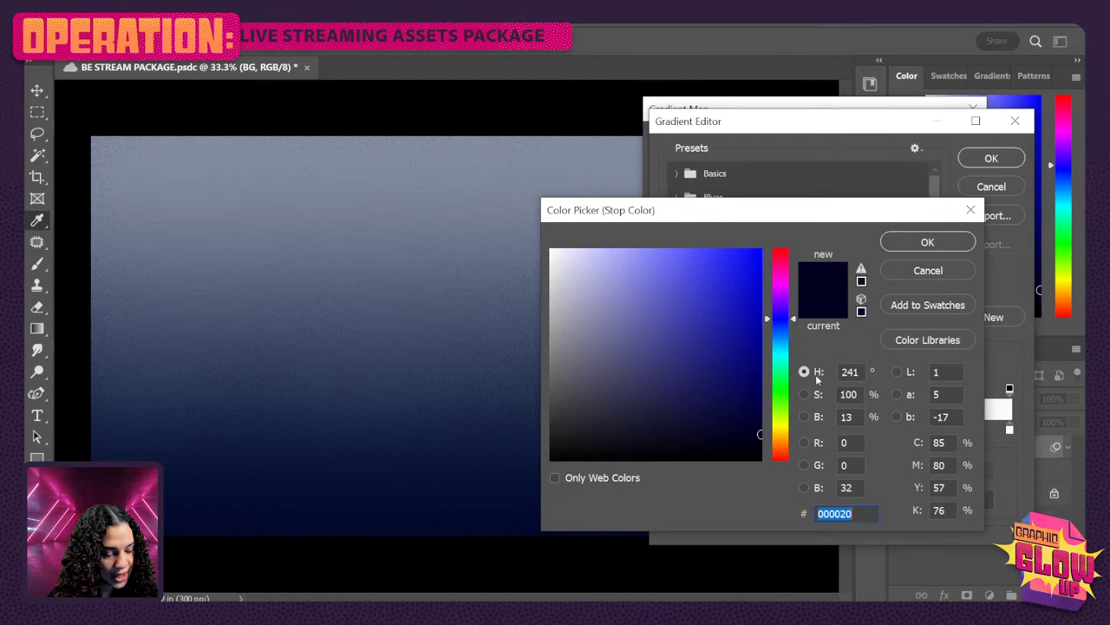
click(791, 338)
drag(791, 370, 791, 424)
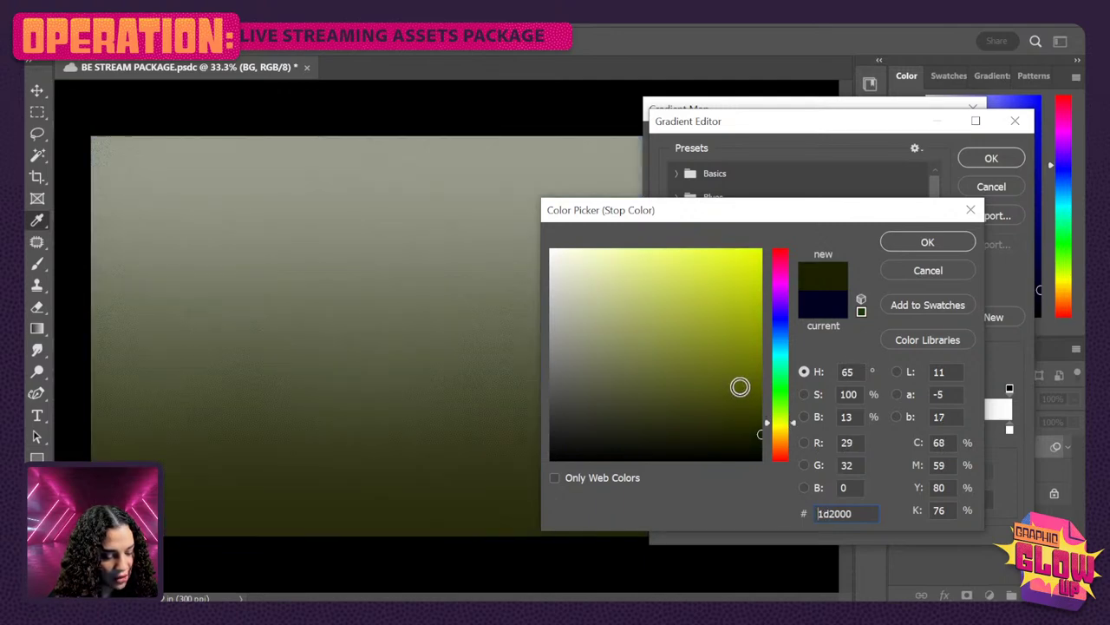
click(740, 387)
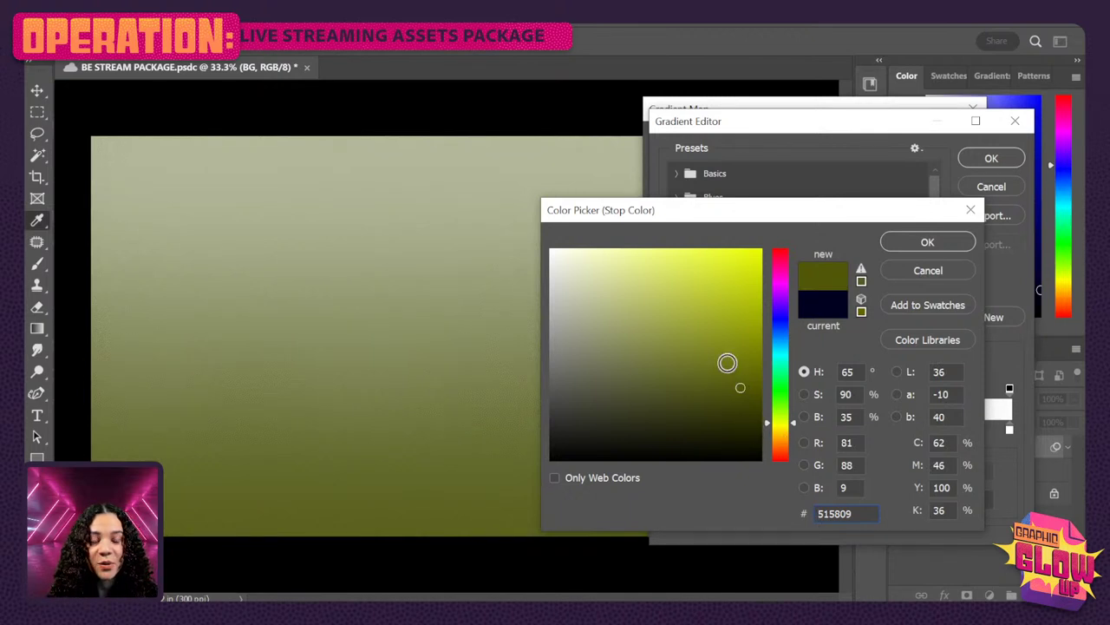
click(927, 243)
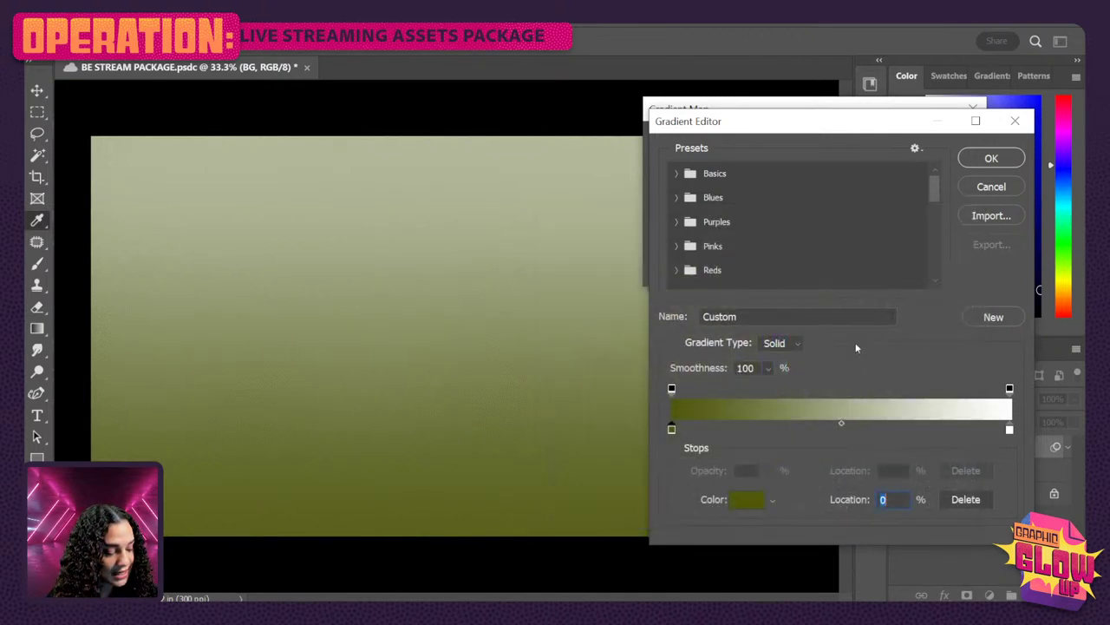
Add a colour stop at location 50% of the gradient and set it to pink df7a89
click(841, 429)
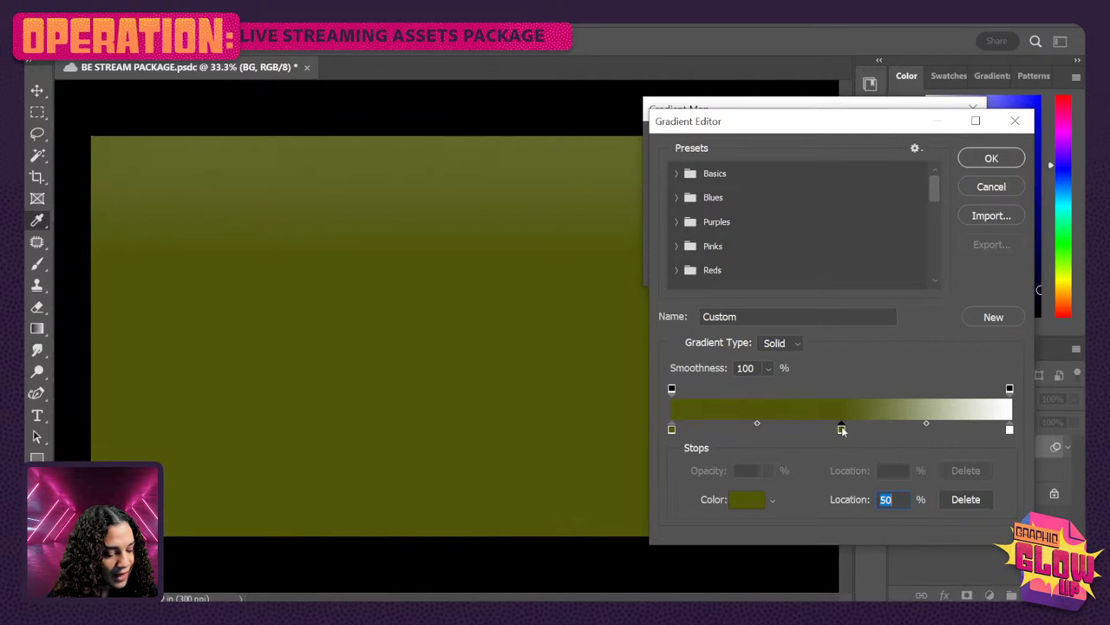
click(751, 499)
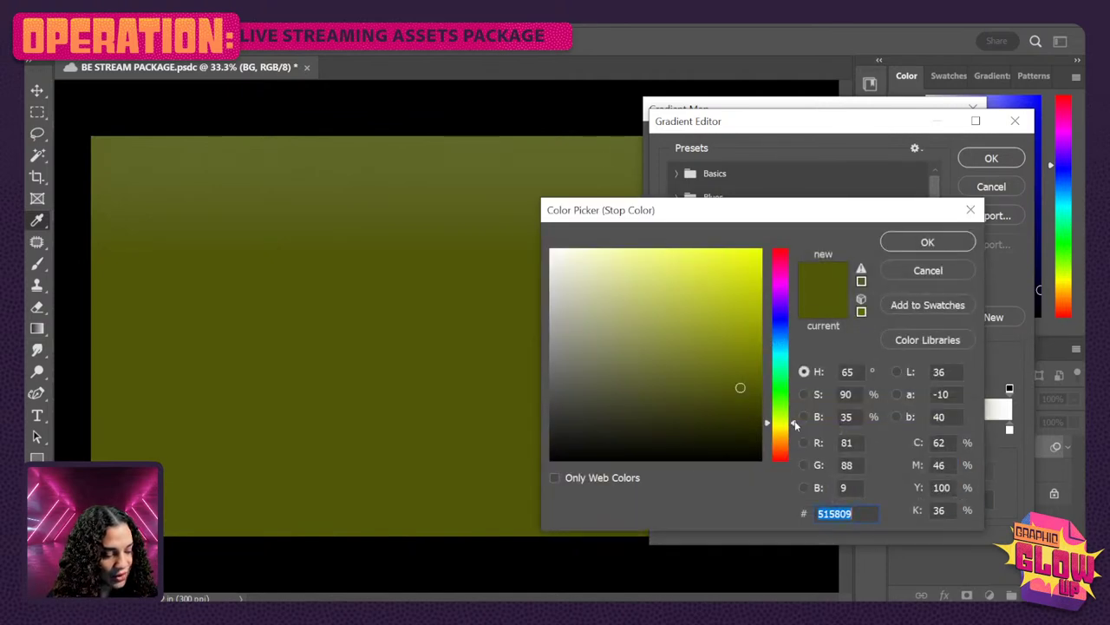
drag(794, 428, 804, 257)
mouse_move(733, 389)
mouse_down()
mouse_move(634, 287)
mouse_move(644, 290)
mouse_move(633, 255)
mouse_move(647, 266)
mouse_move(647, 289)
mouse_move(645, 274)
mouse_up()
click(949, 246)
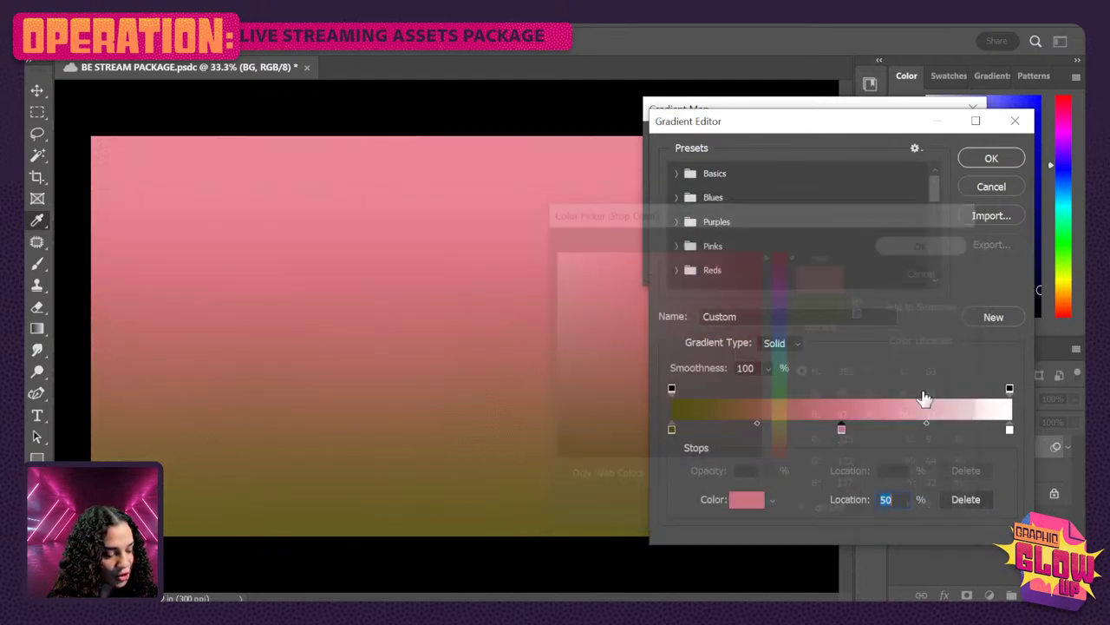
Swap the order of the pink and white colour stops, placing white at 52% and pink at 100%
mouse_move(841, 430)
mouse_down()
mouse_move(987, 429)
mouse_move(847, 431)
mouse_up()
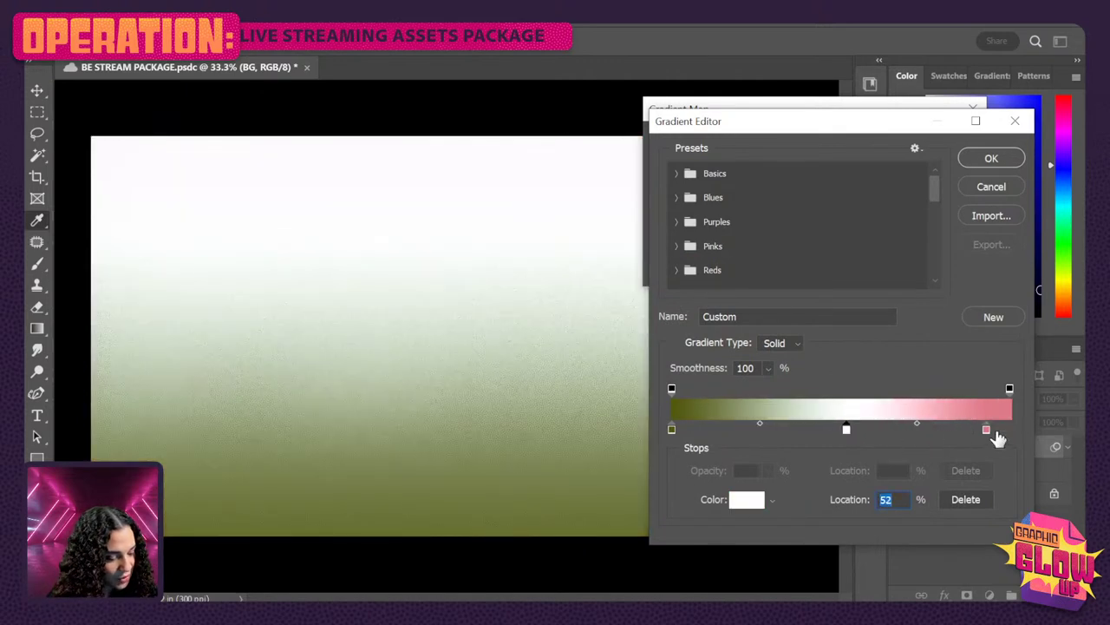
drag(989, 431, 1011, 432)
Recolour the white stop at location 52% to golden yellow d9b90b
click(846, 432)
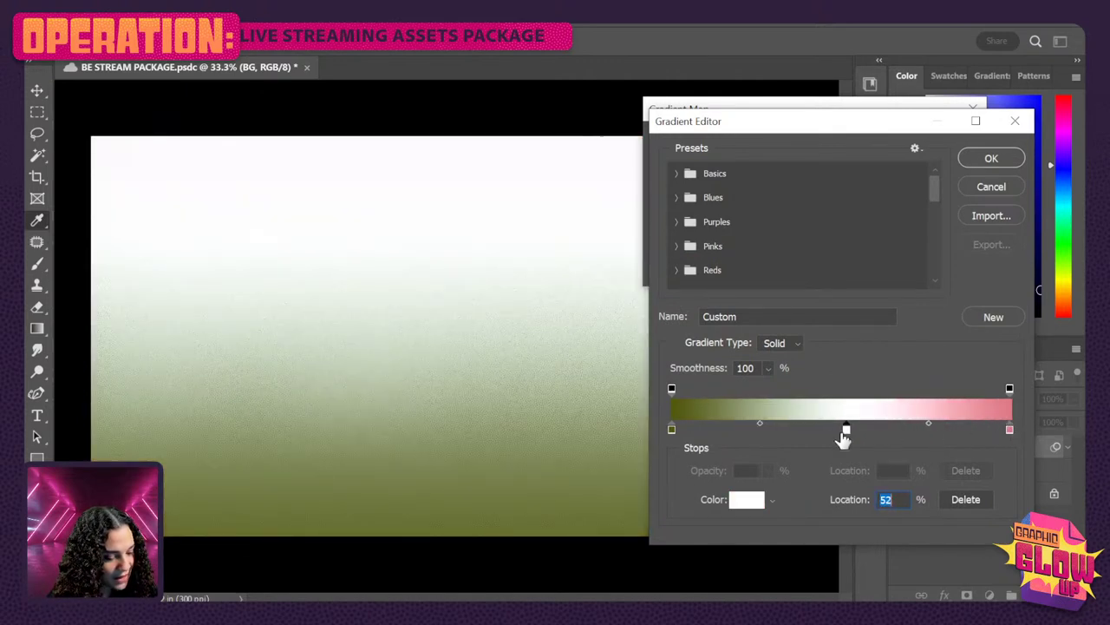
click(737, 503)
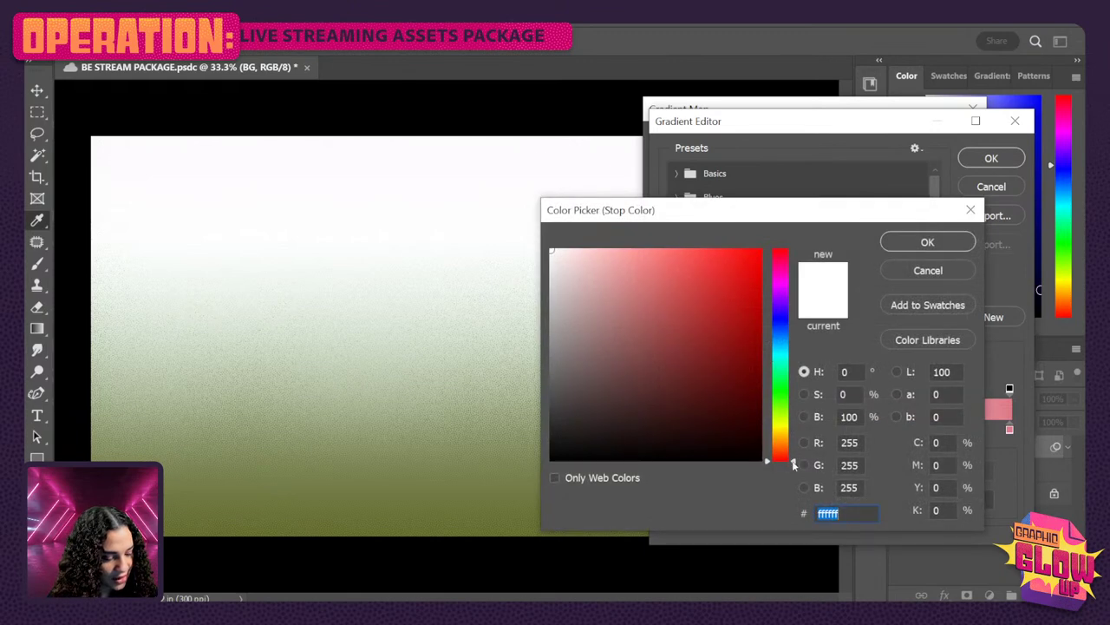
drag(793, 465, 793, 427)
mouse_move(704, 345)
mouse_down()
mouse_move(684, 337)
mouse_move(660, 295)
mouse_move(704, 270)
mouse_move(752, 280)
mouse_up()
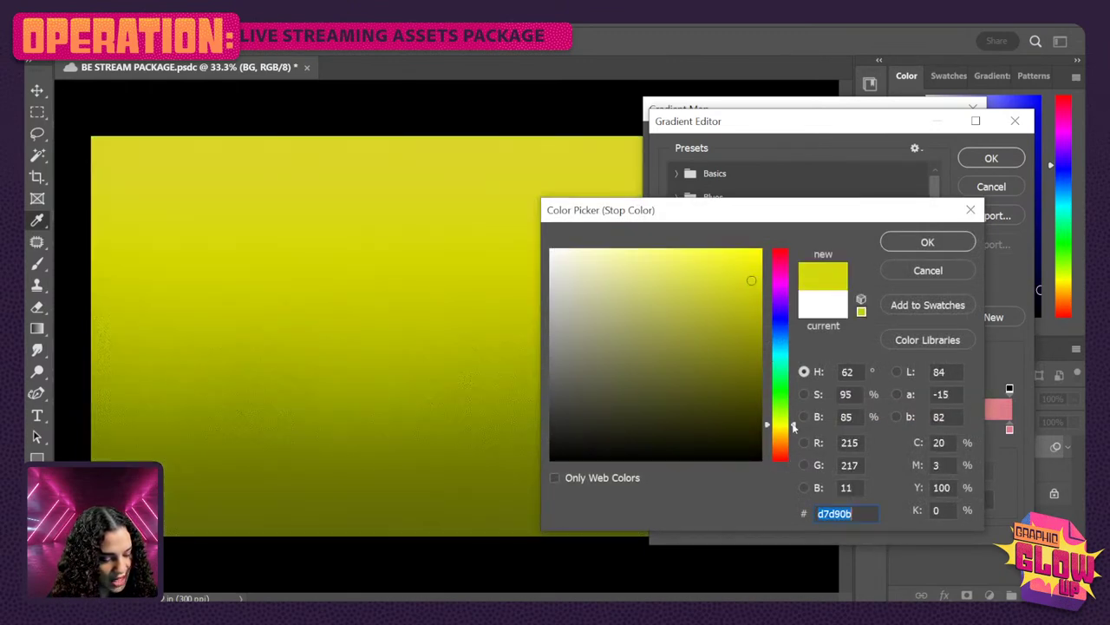
drag(793, 425, 793, 433)
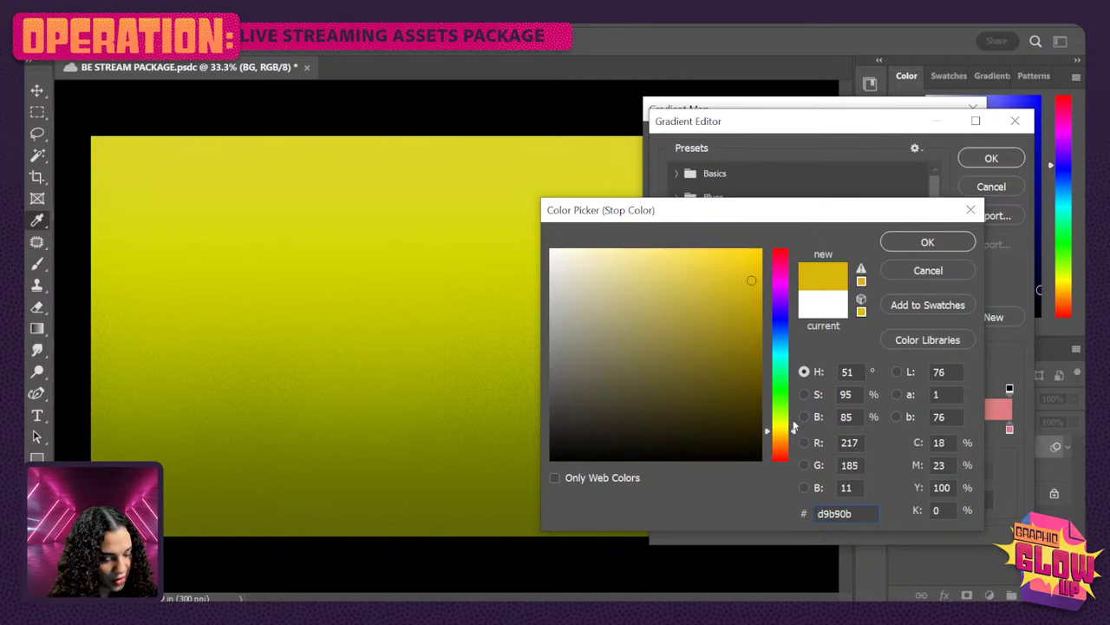
click(927, 244)
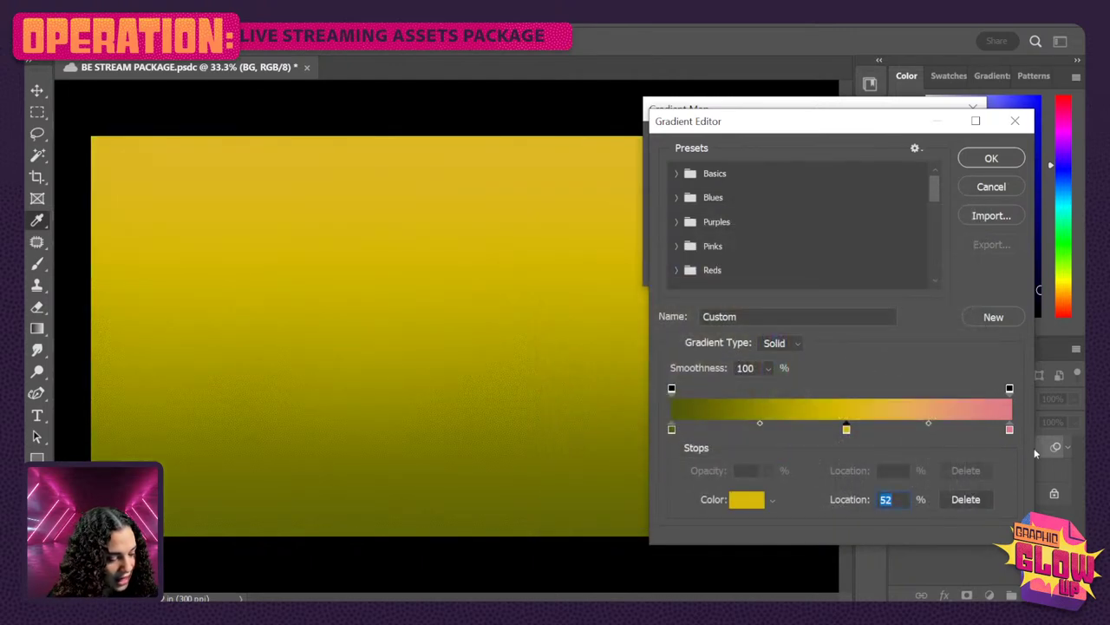
Try a paler pink for the gradient's colour stop at location 100%
click(1009, 431)
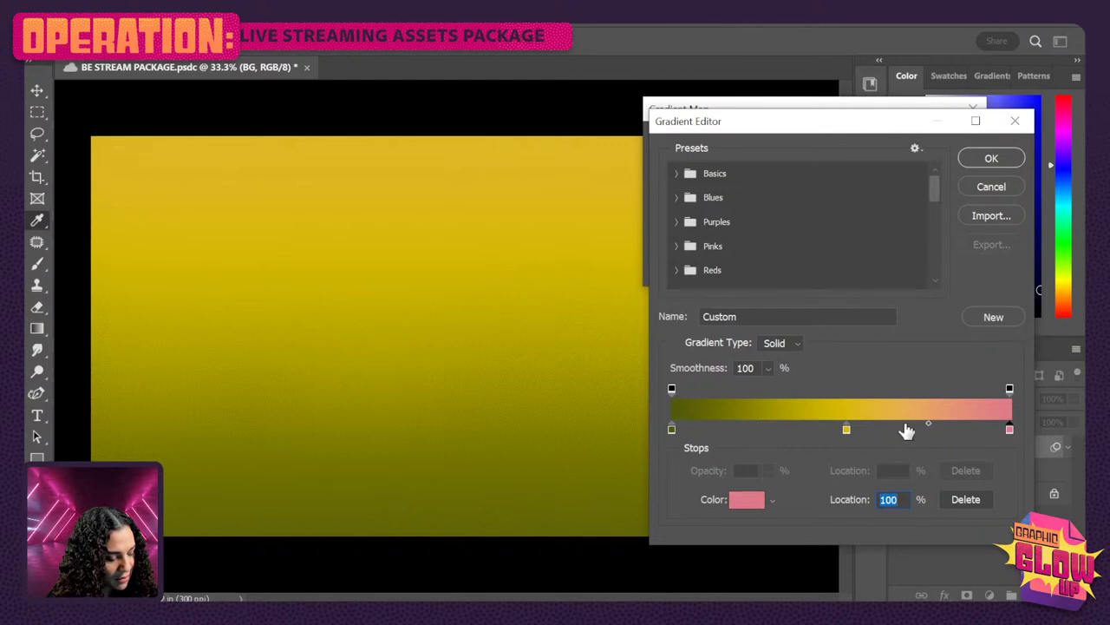
double_click(1009, 429)
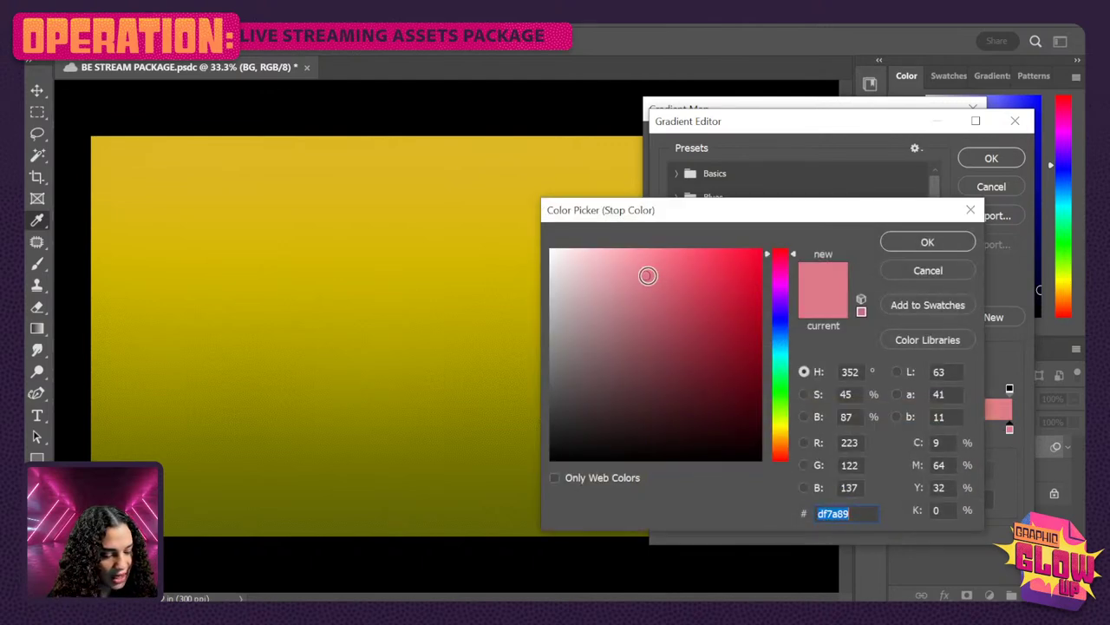
mouse_move(645, 275)
mouse_down()
mouse_move(619, 251)
mouse_move(649, 278)
mouse_move(580, 242)
mouse_move(602, 246)
mouse_up()
click(969, 241)
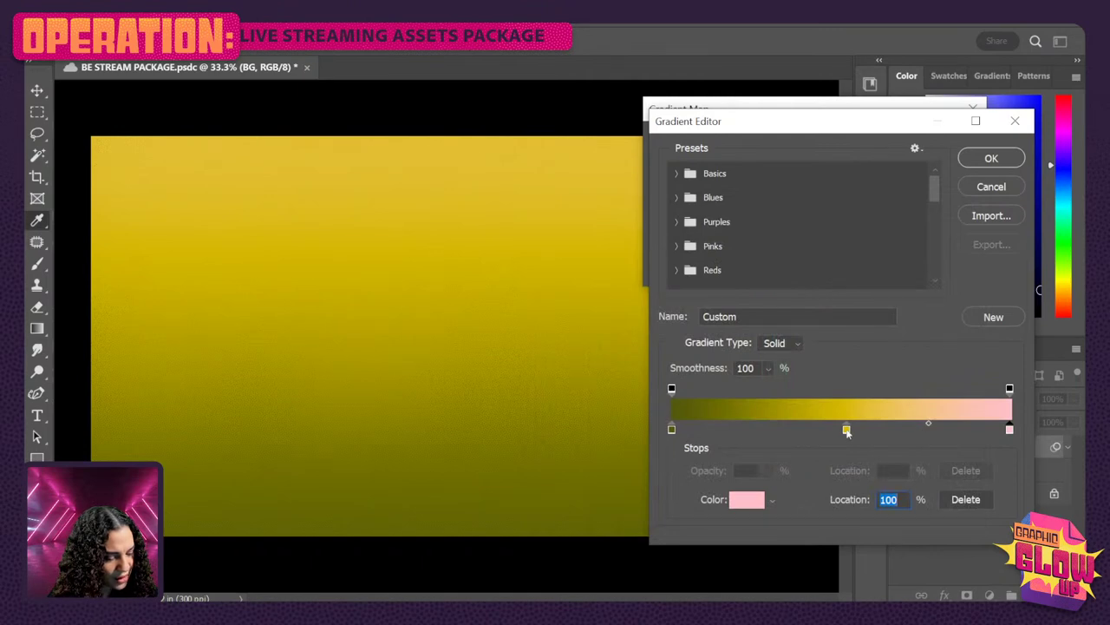
Move the yellow colour stop to location 29% and the yellow-to-pink midpoint to 25%
drag(847, 432, 772, 441)
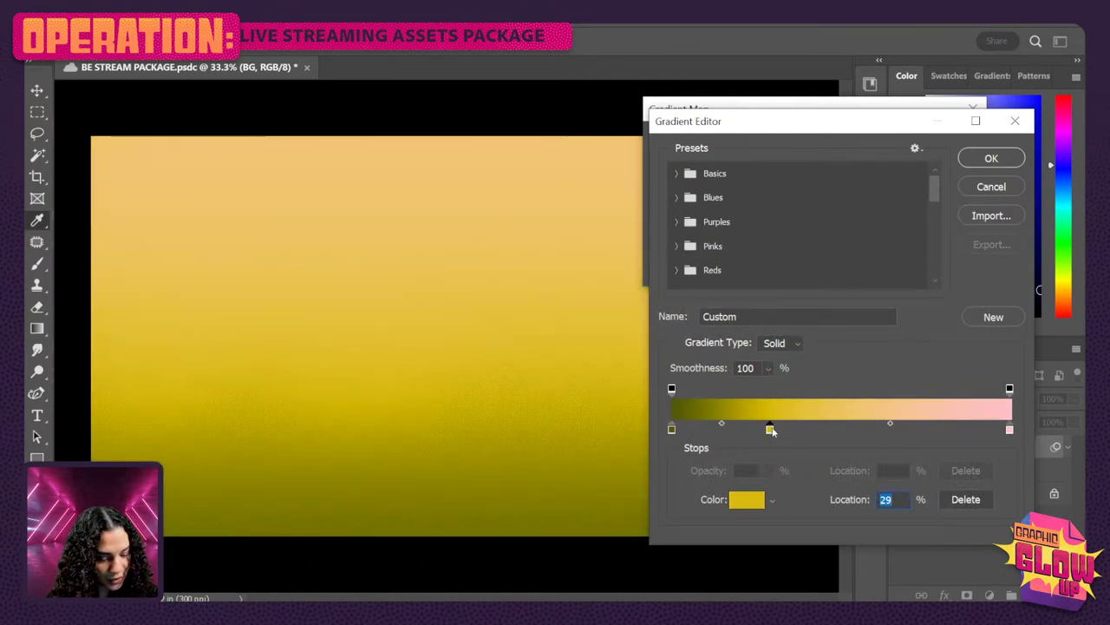
drag(890, 423, 830, 423)
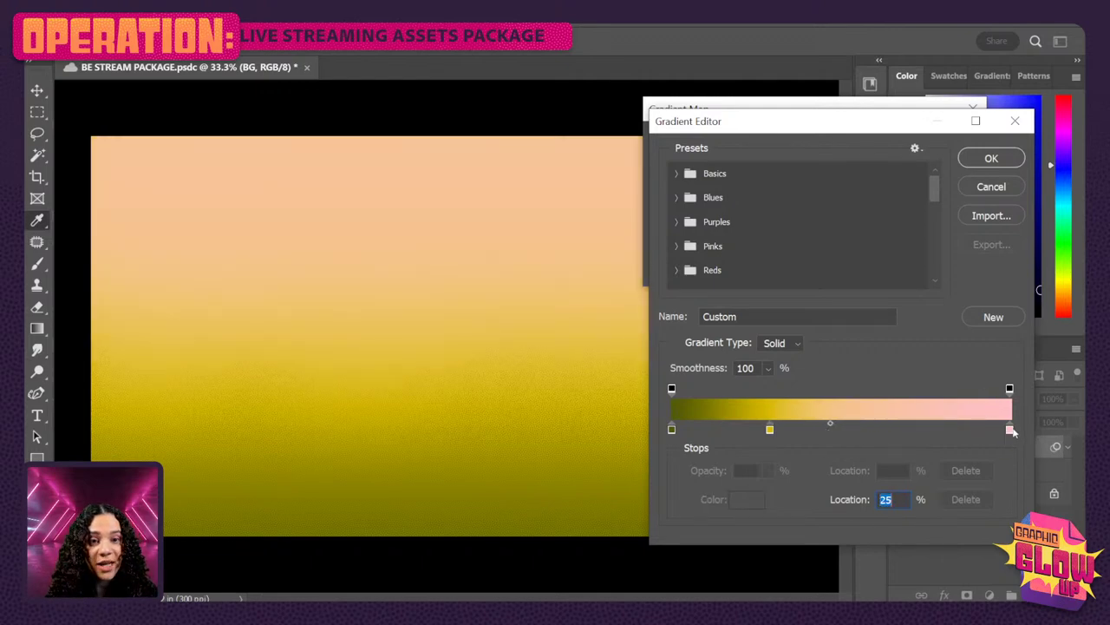
Set the colour stop at location 100% to a more saturated coral pink
click(1011, 430)
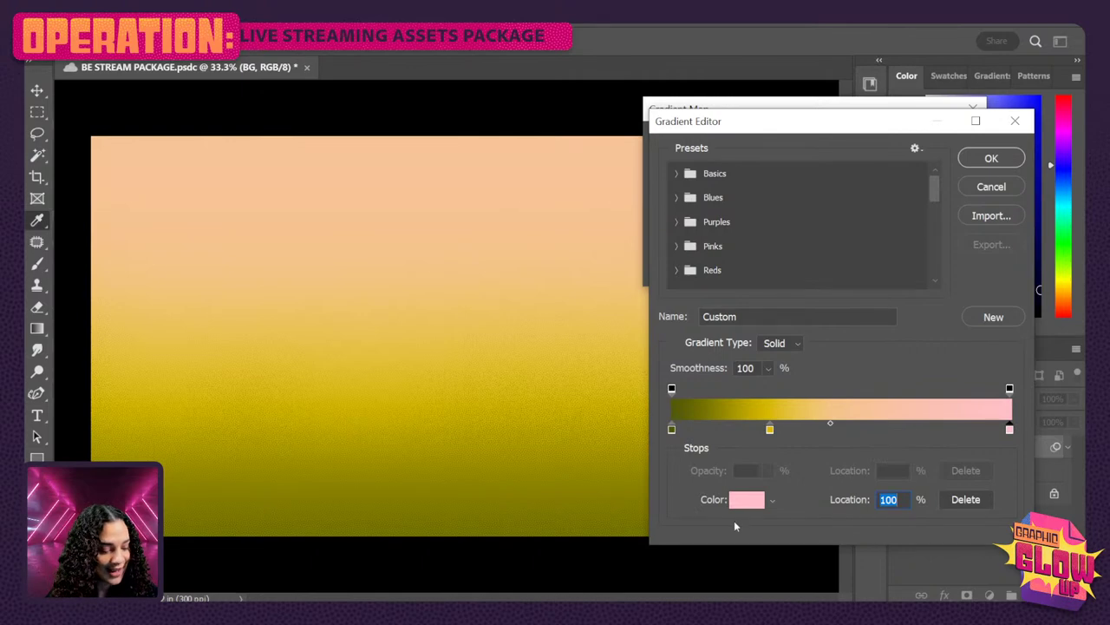
click(744, 499)
drag(646, 251, 658, 240)
click(929, 244)
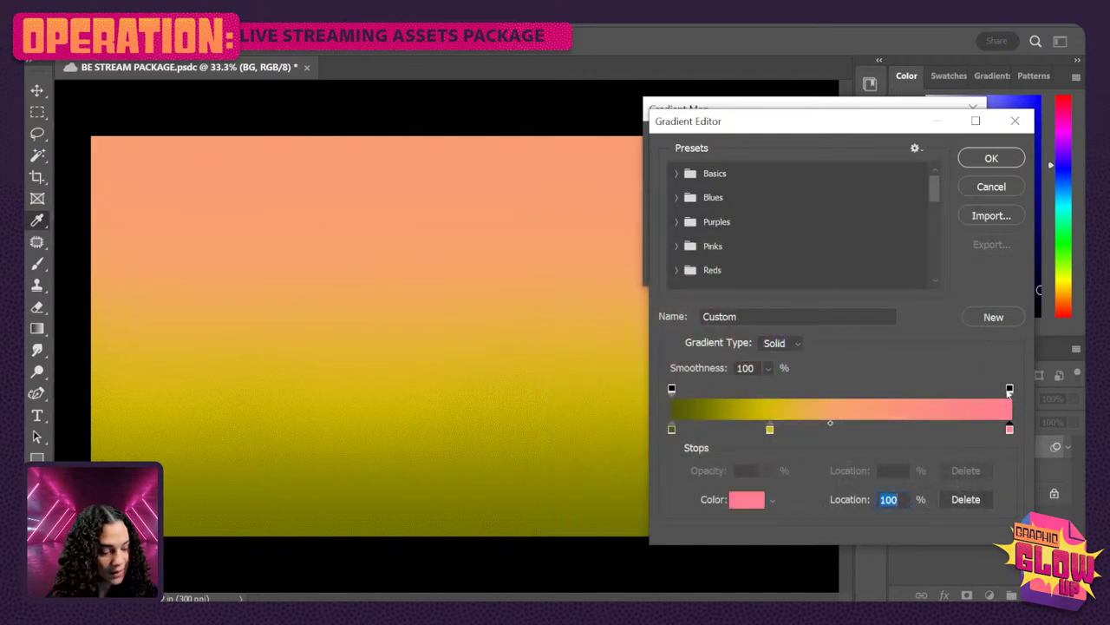
Set the olive-to-yellow midpoint to 24% and apply the gradient map to the BG smart object
click(771, 430)
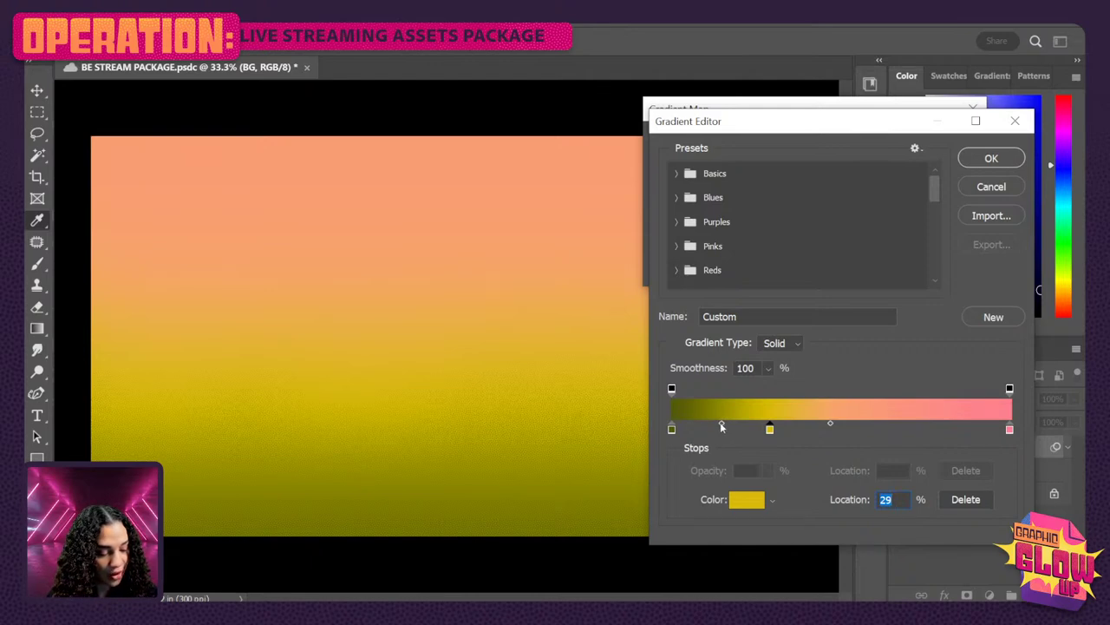
drag(720, 422, 696, 427)
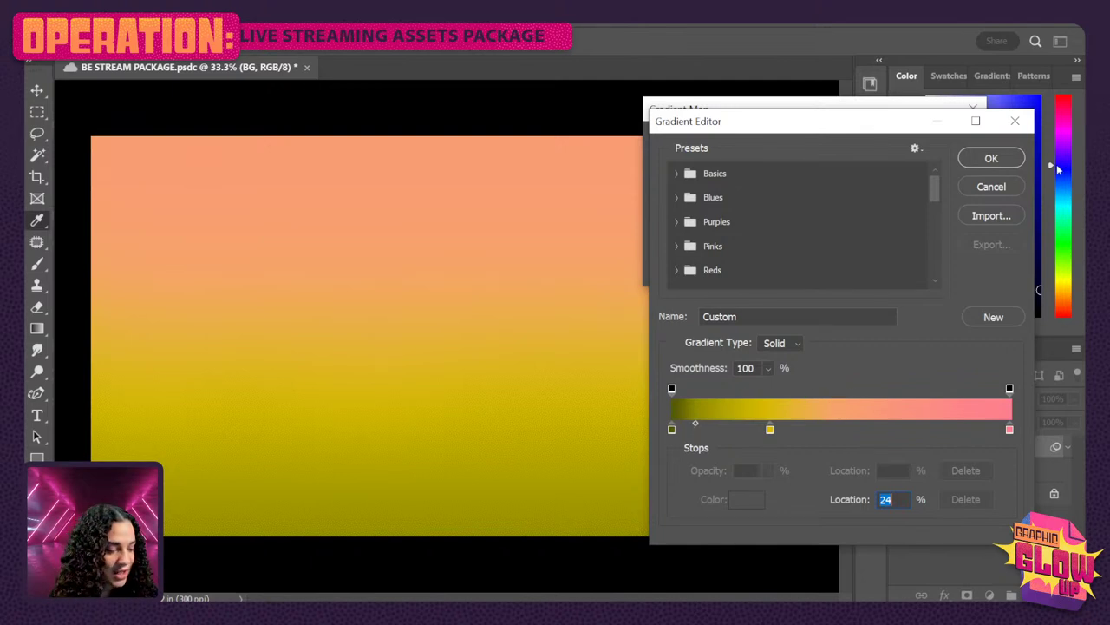
click(991, 158)
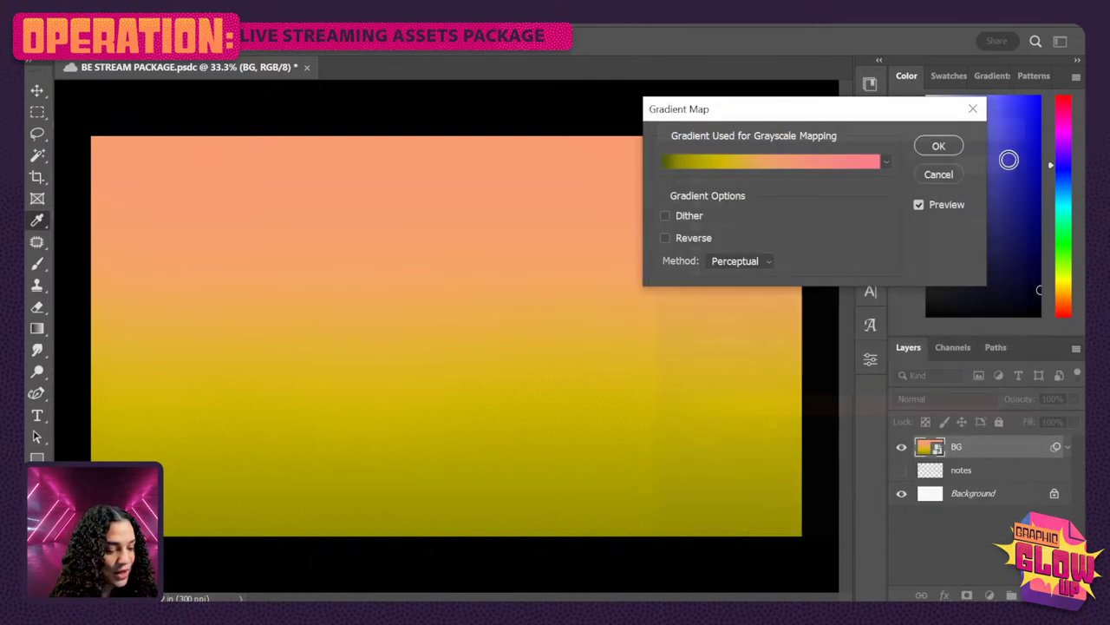
click(939, 148)
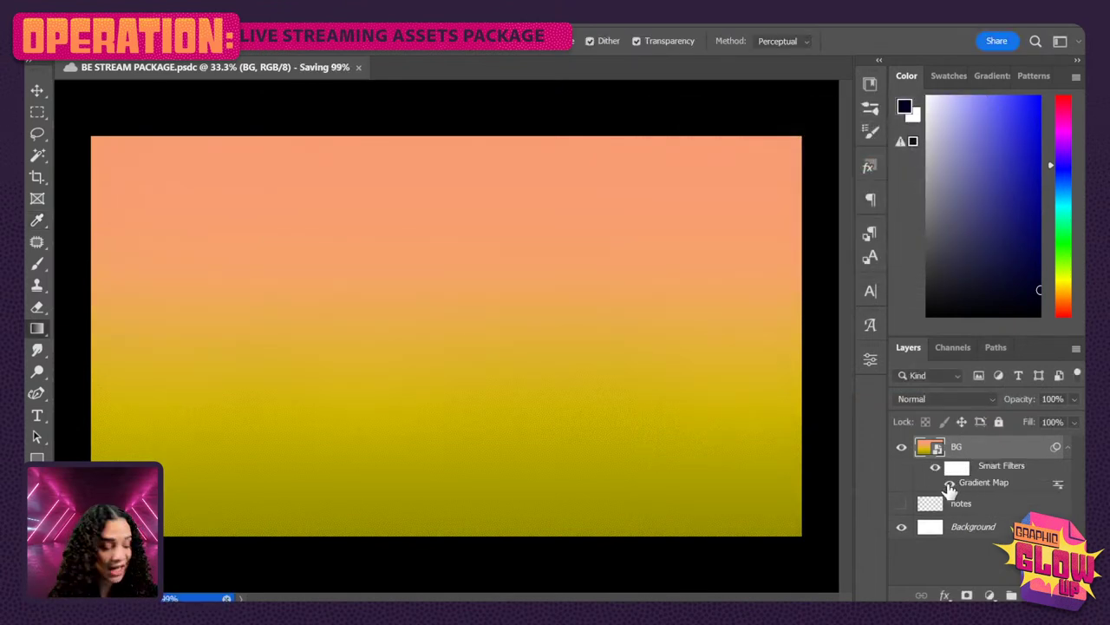
Toggle the BG layer's smart filters off and on to compare the original and recoloured backgrounds
click(935, 468)
click(935, 469)
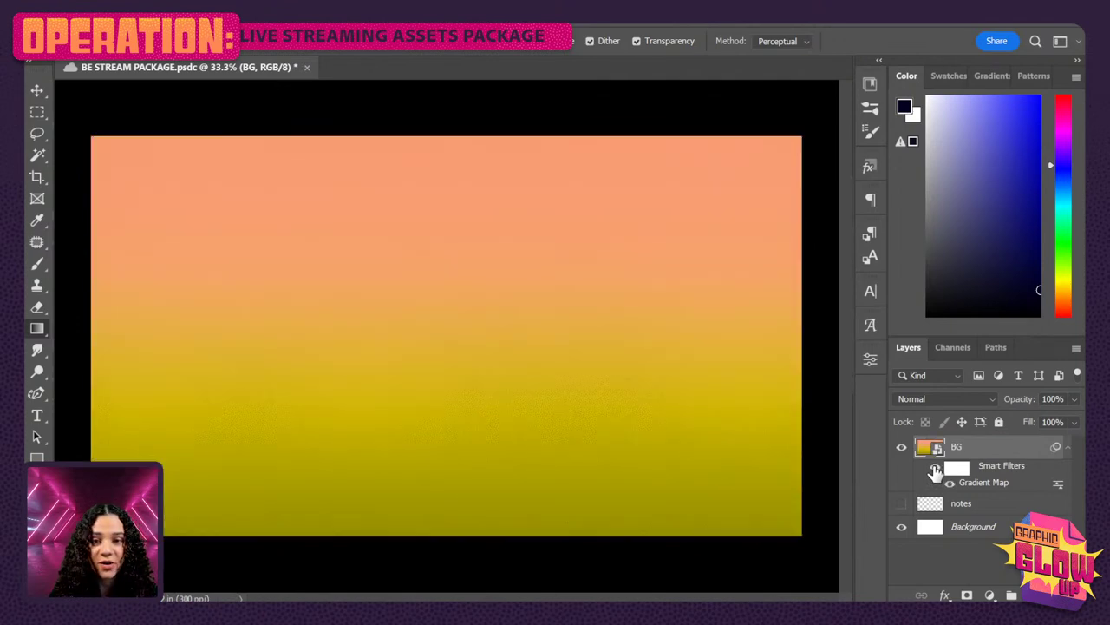
click(935, 469)
click(935, 468)
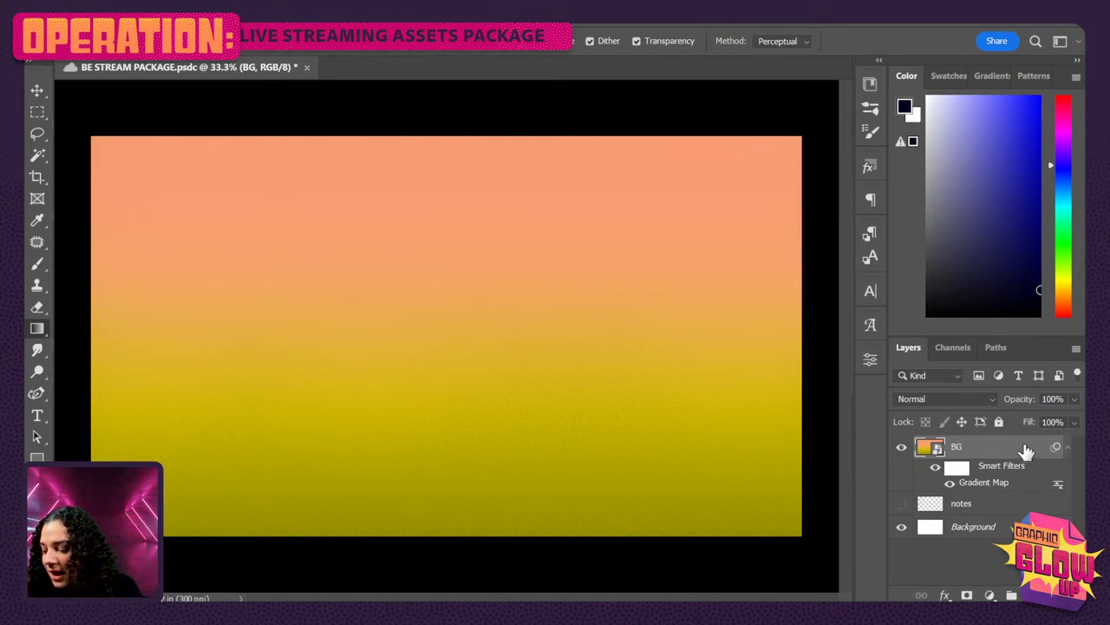
Add a new layer above BG and choose the recent 2000 px halftone brush at 100% hardness
key(ctrl+shift+alt+n)
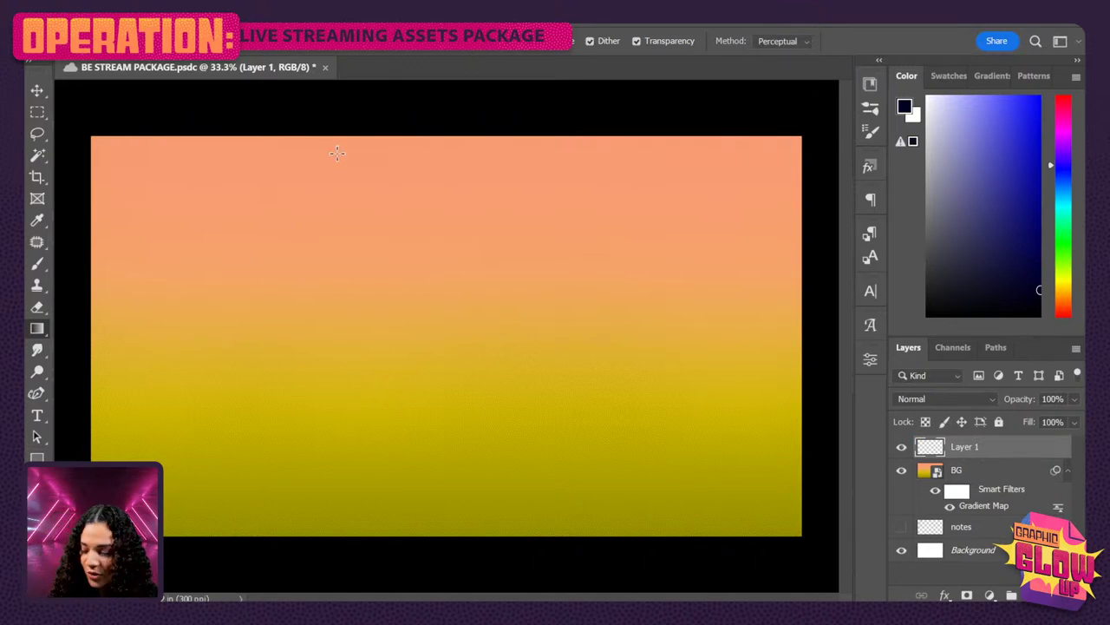
key(b)
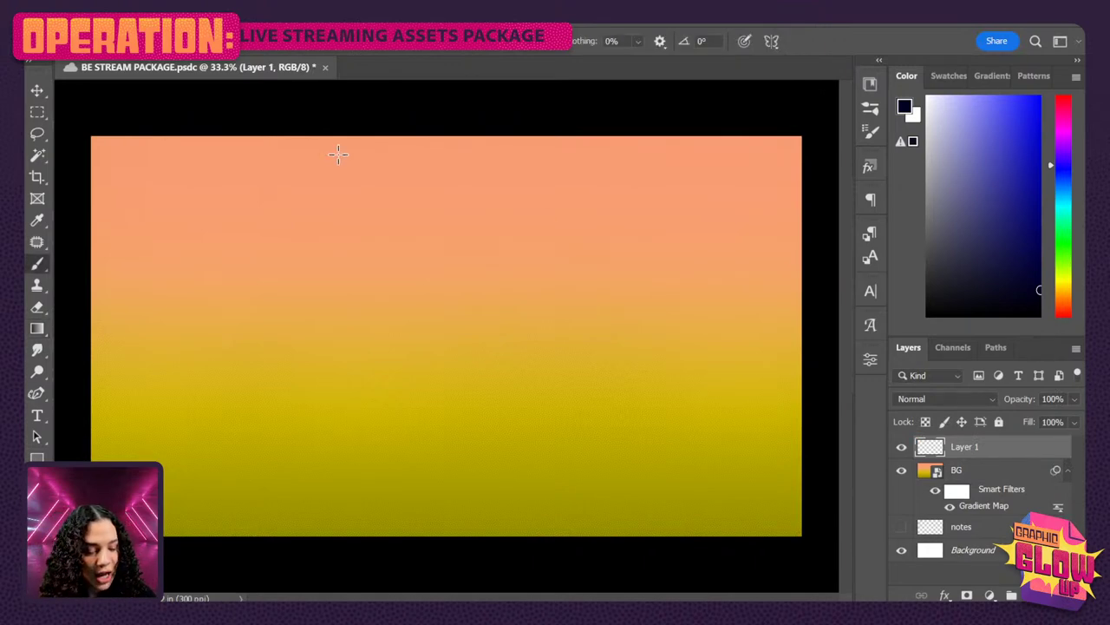
right_click(564, 209)
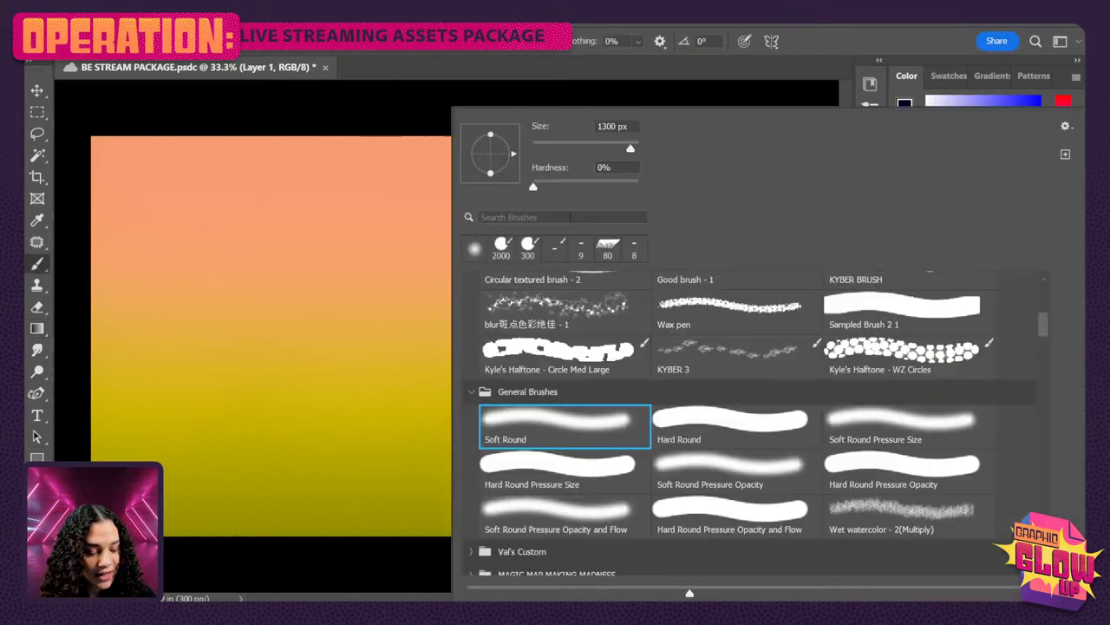
click(500, 246)
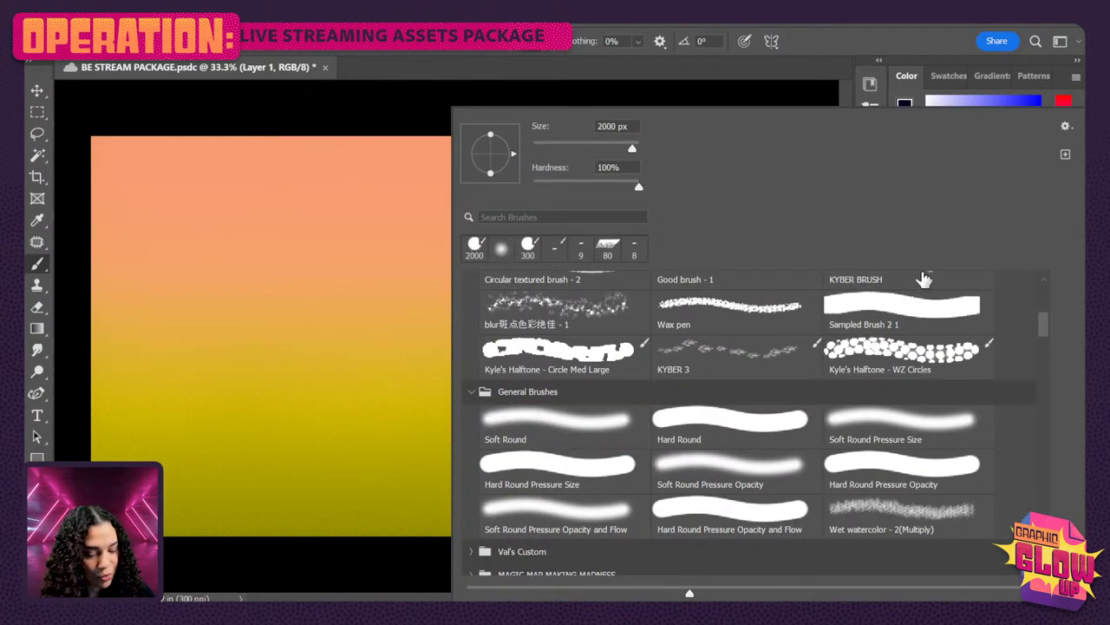
Sample the background's coral, shift the foreground colour to light pink, and brush it over most of the canvas on the new layer
key(alt)
alt+click(277, 178)
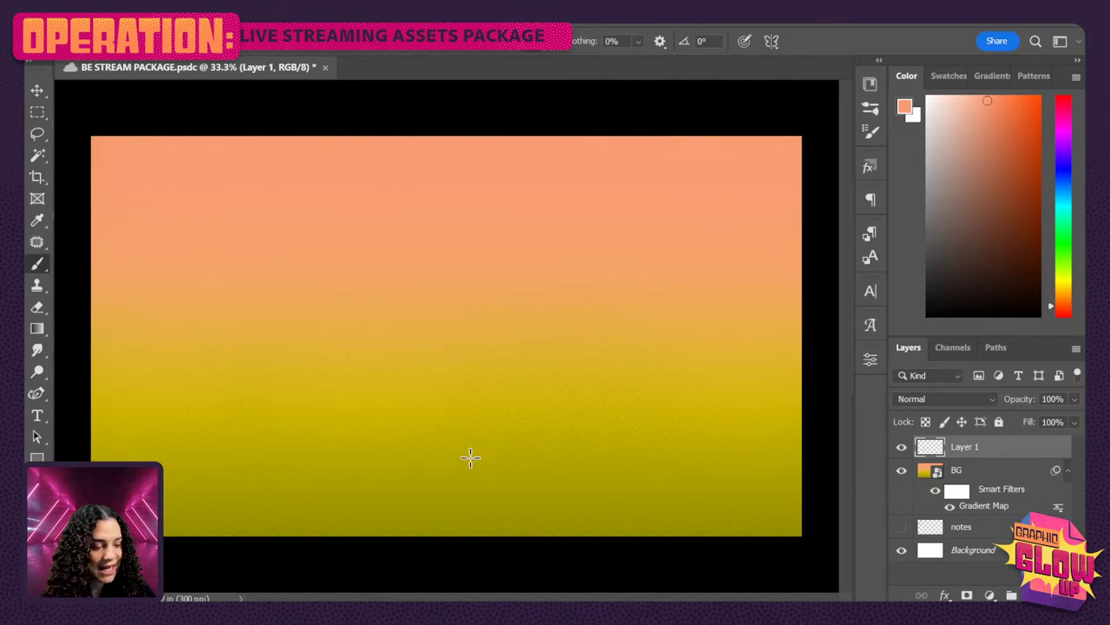
drag(1062, 312, 1067, 104)
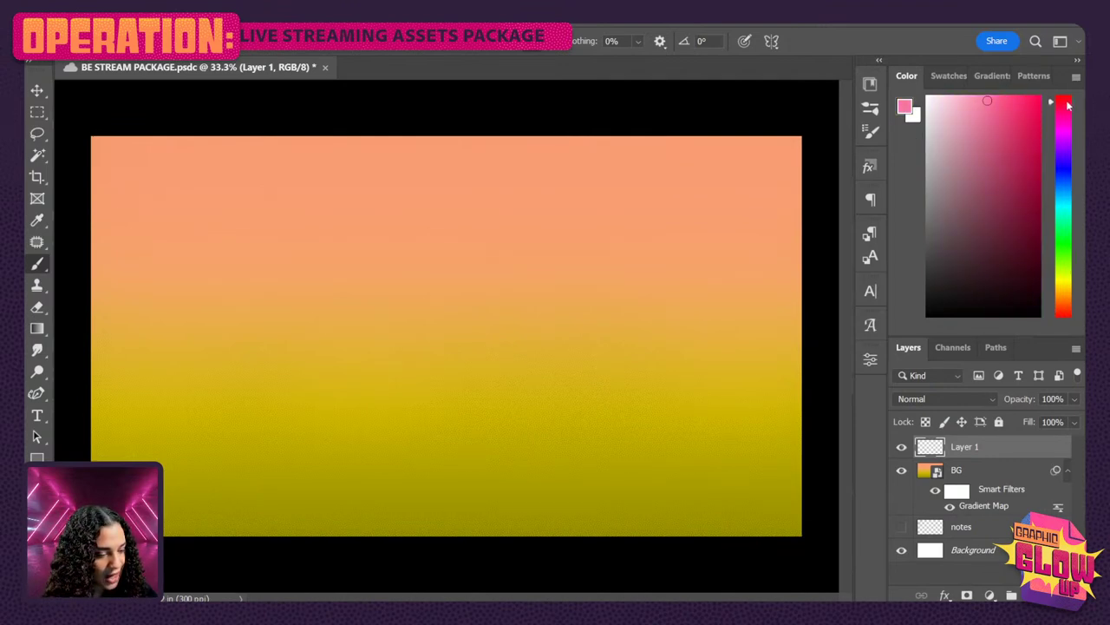
drag(986, 101, 970, 93)
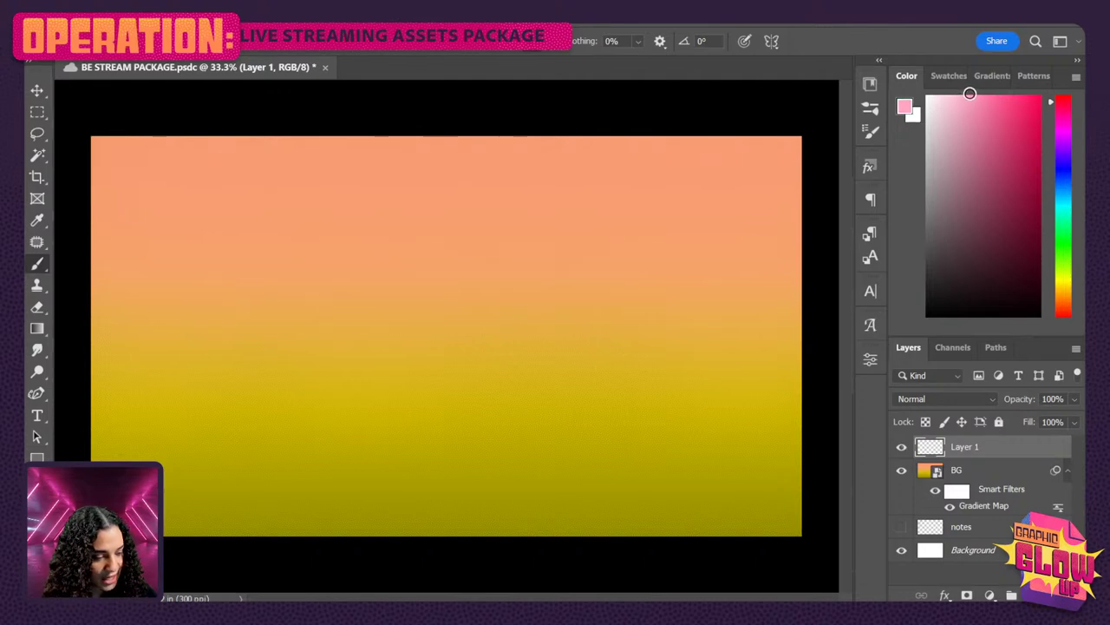
mouse_move(114, 129)
mouse_down()
mouse_move(569, 136)
mouse_move(700, 241)
mouse_move(446, 254)
mouse_move(300, 376)
mouse_move(667, 381)
mouse_move(763, 402)
mouse_up()
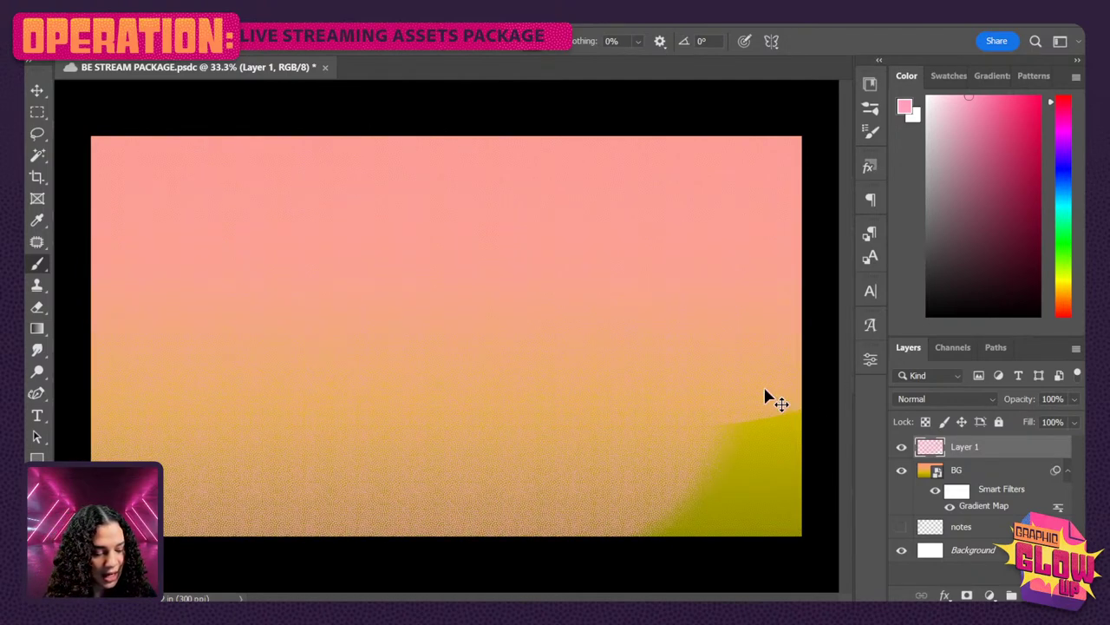
Scale the pink halftone layer to about twice its size from the centre and move it up, leaving the lower third of the canvas uncovered
key(ctrl+t)
key(ctrl+minus)
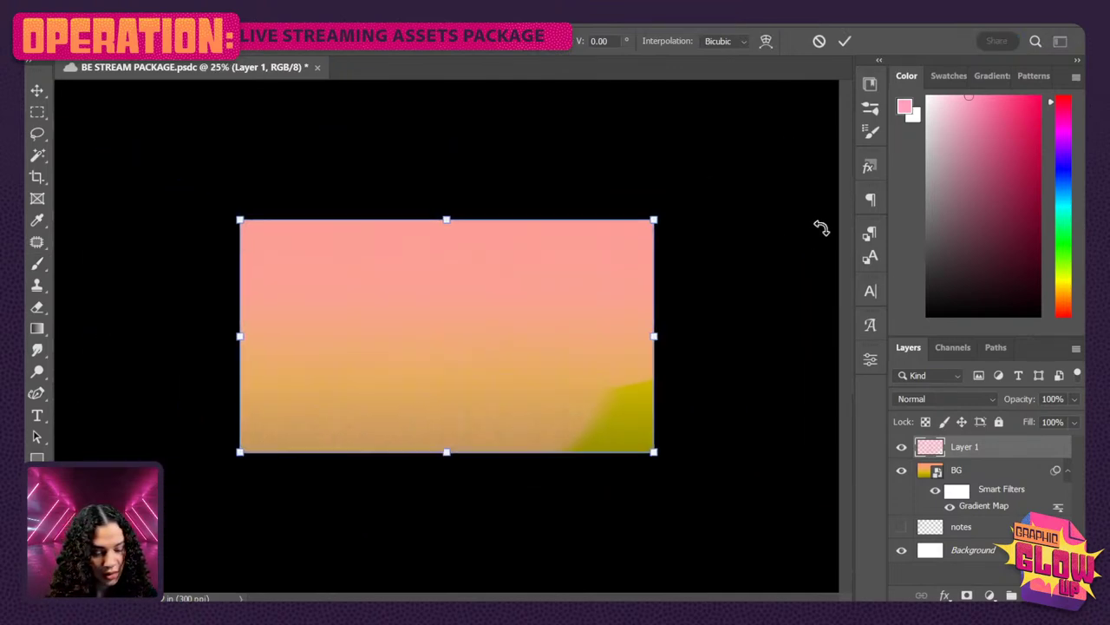
key(ctrl+minus)
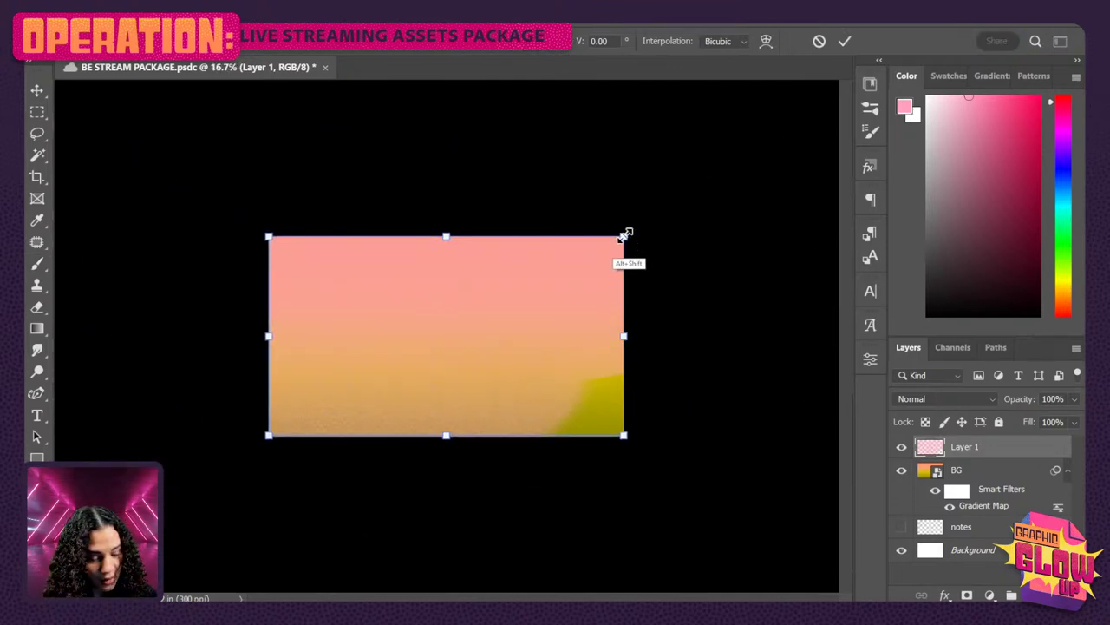
drag(625, 235, 812, 130)
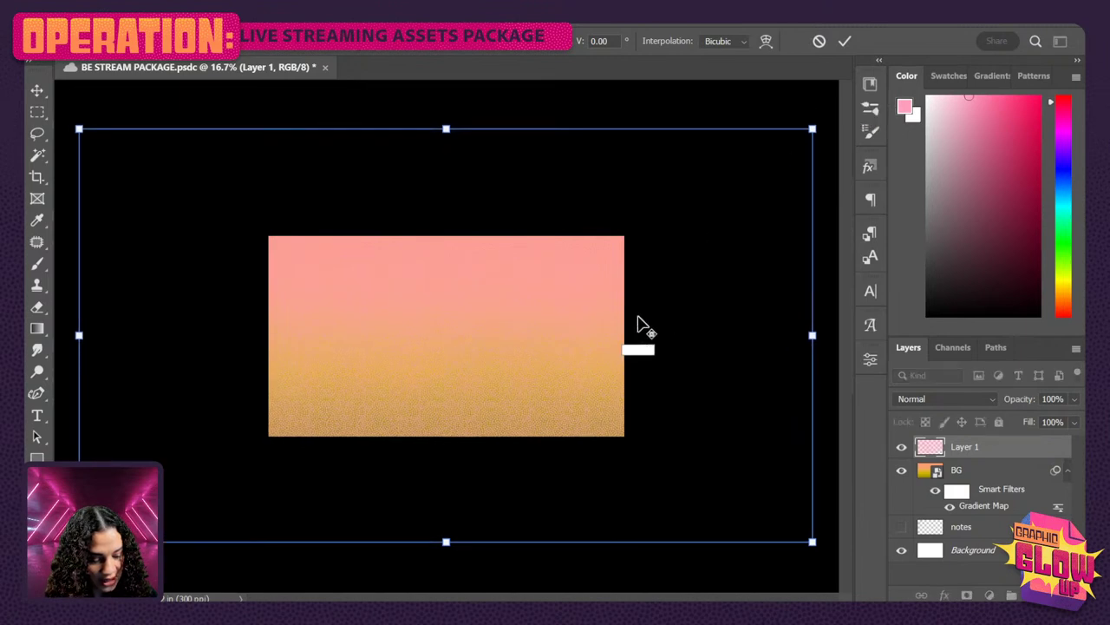
drag(637, 457, 642, 286)
key(Return)
key(ctrl+plus)
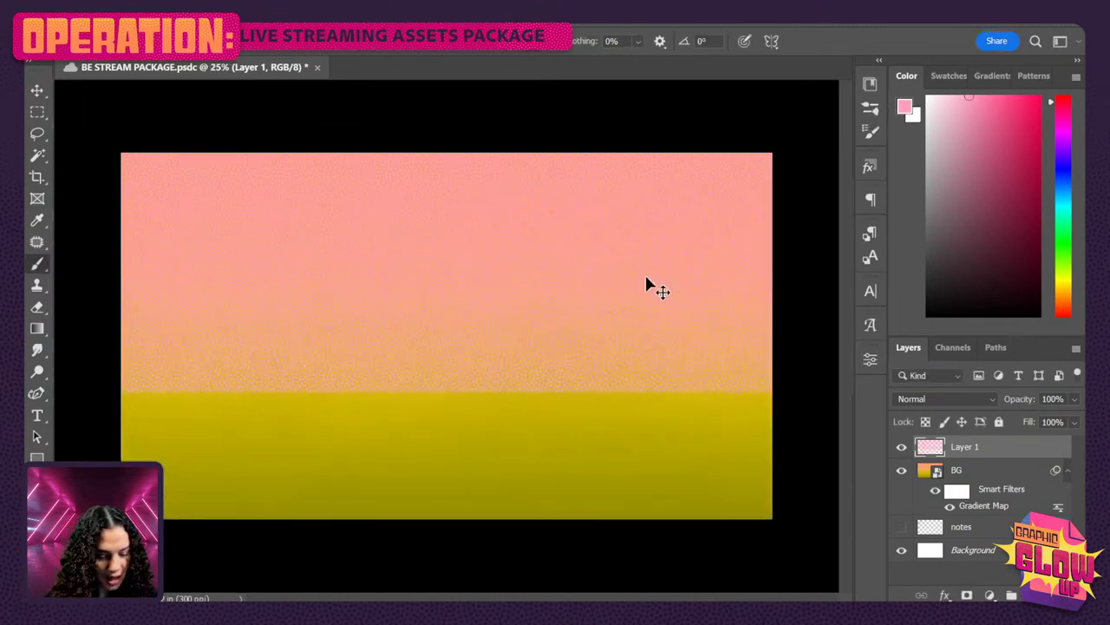
key(ctrl+plus)
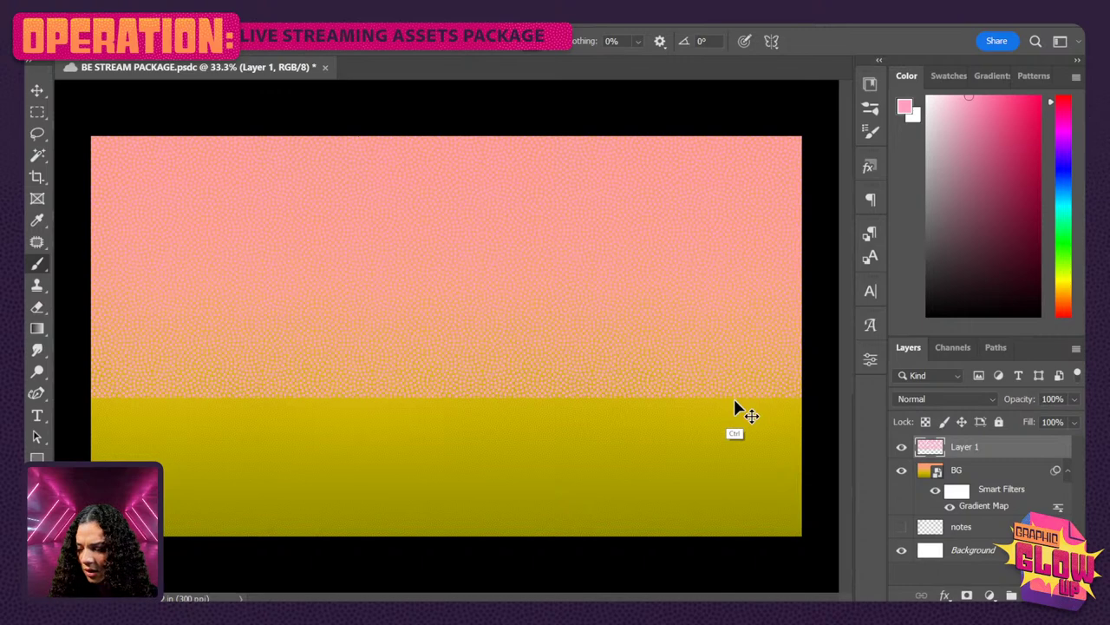
Brighten the pink halftone layer with Levels, setting the input white point to 208 and the midtone to 0.78
key(ctrl+l)
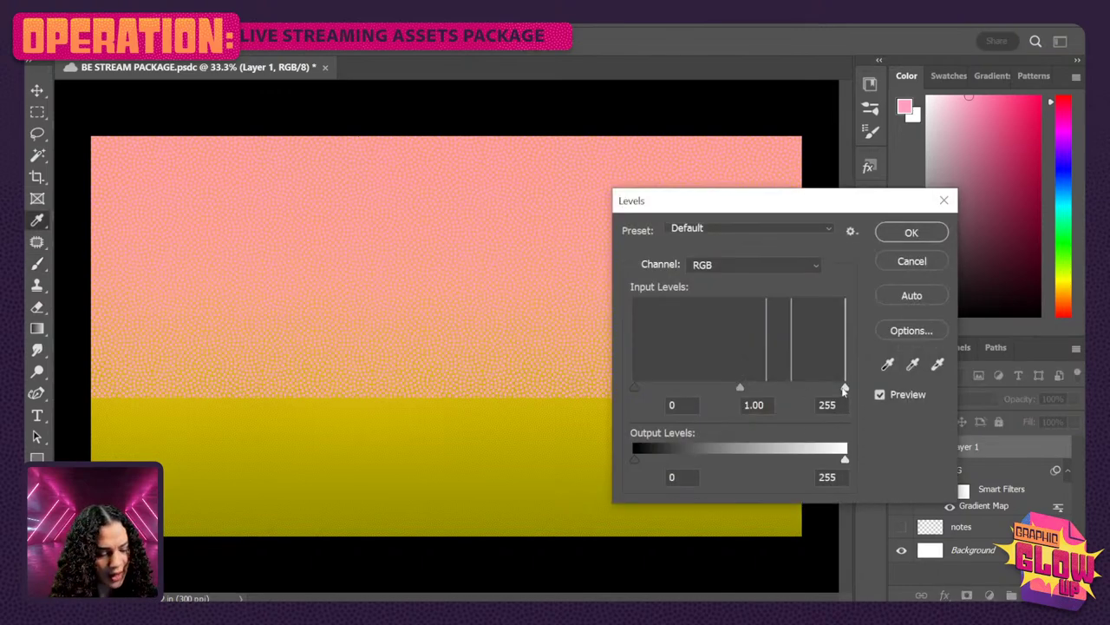
drag(845, 390, 800, 393)
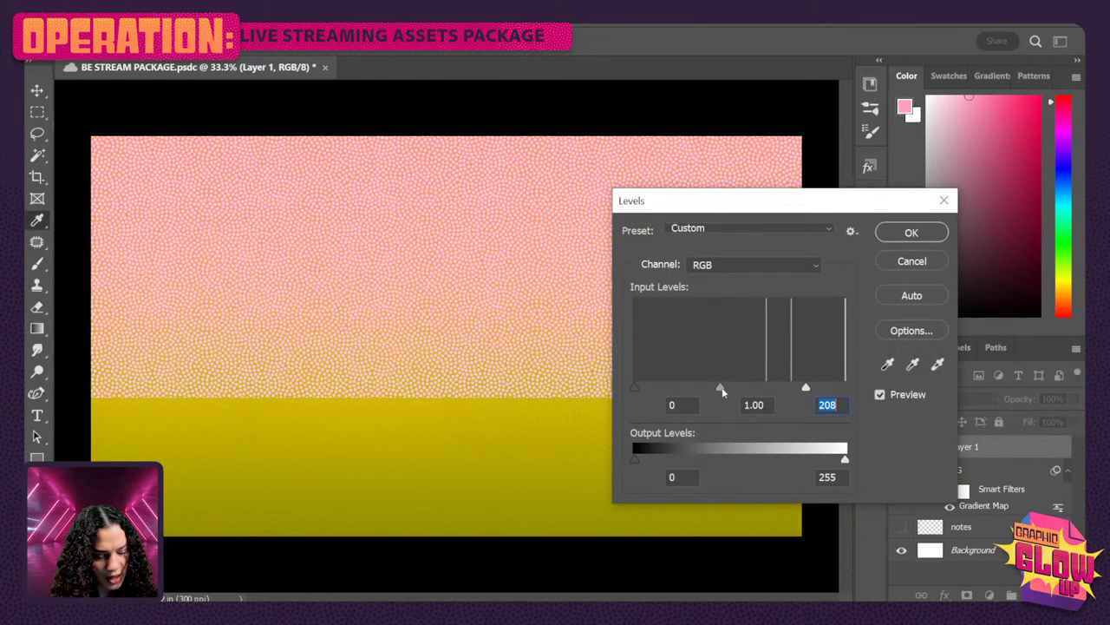
mouse_move(722, 387)
mouse_down()
mouse_move(736, 388)
mouse_move(727, 390)
mouse_up()
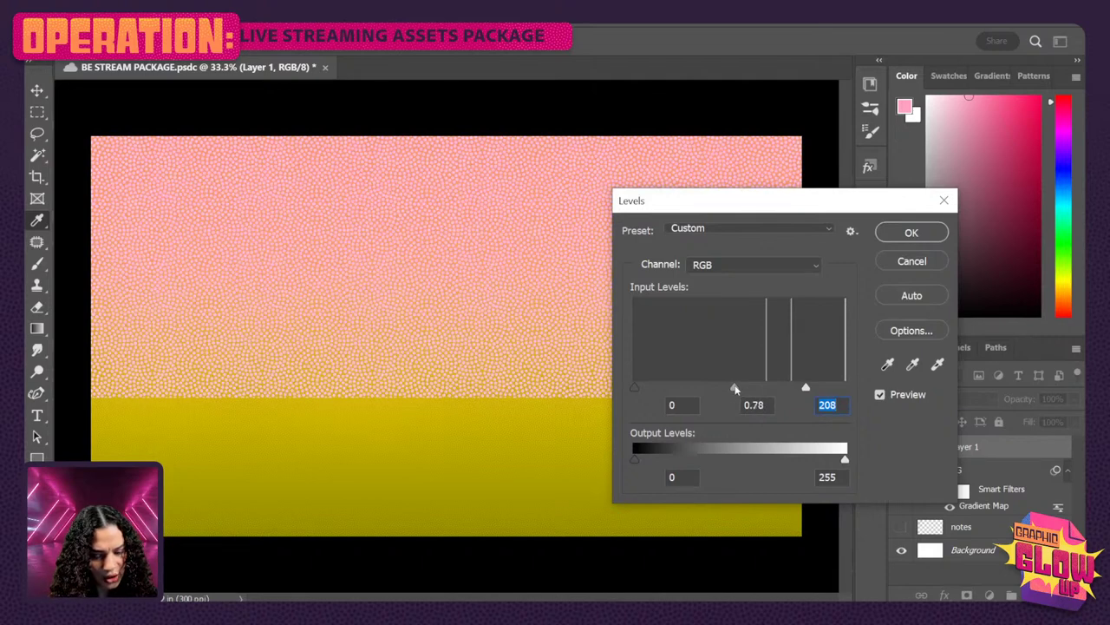
click(931, 232)
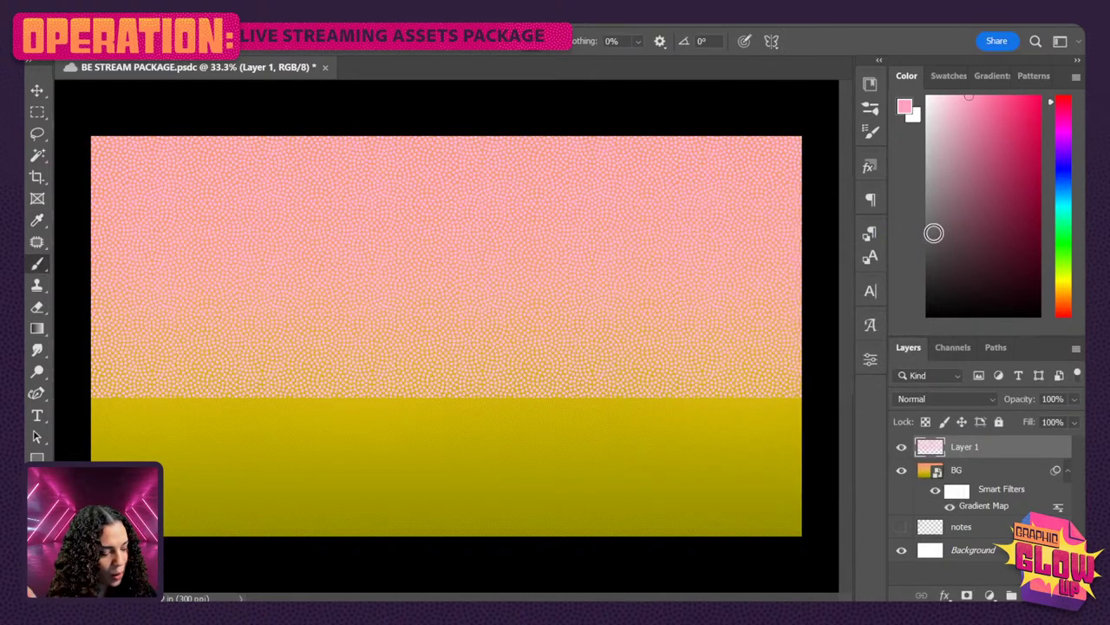
Add a mask to the halftone layer and choose the recent Soft Round brush at 2000 px and 0% hardness
click(967, 595)
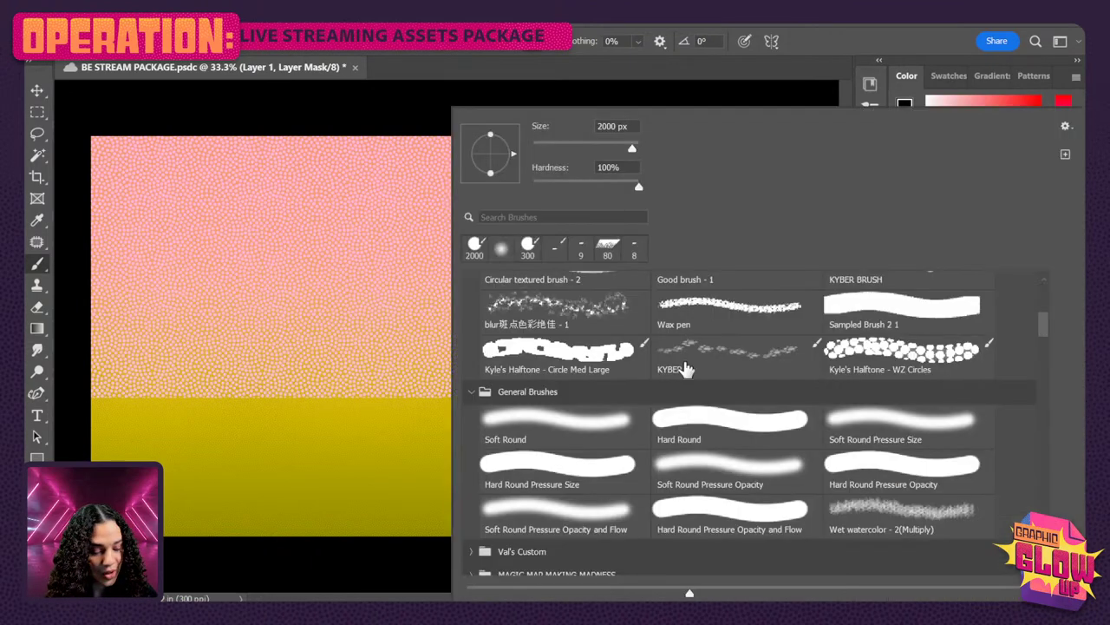
right_click(527, 371)
click(473, 249)
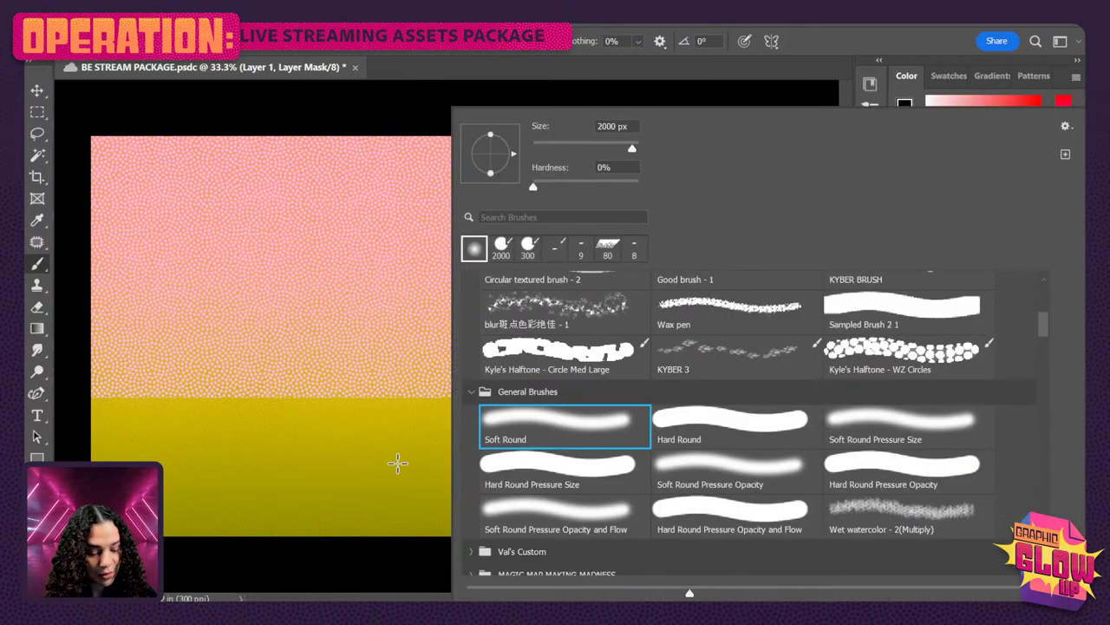
Paint black on the mask with a large soft brush to fade the halftone out below the upper band of the canvas
click(351, 562)
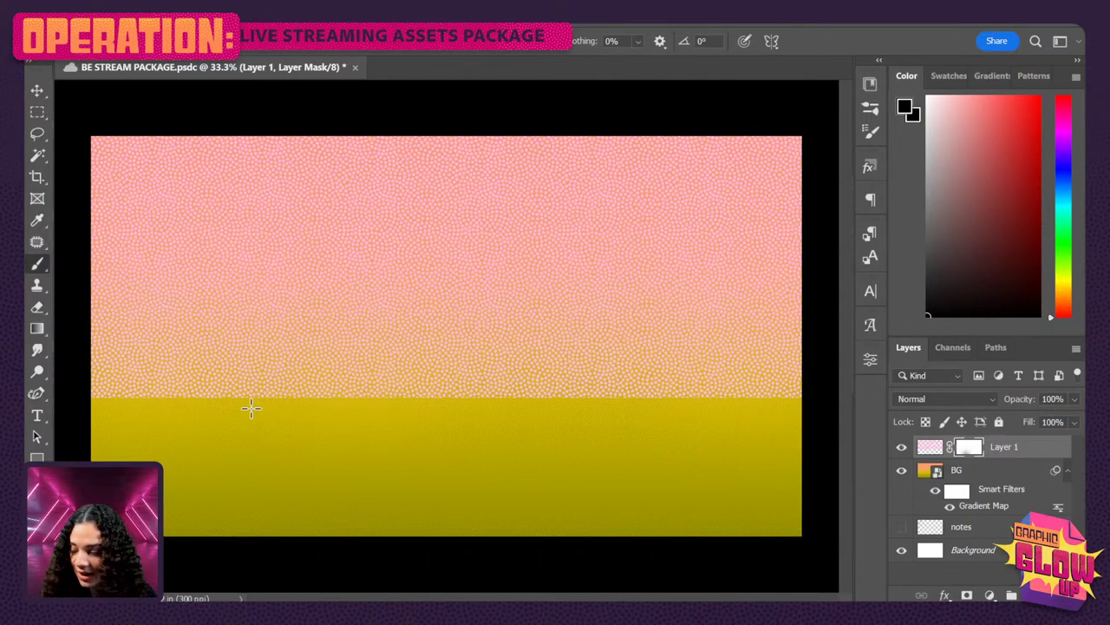
key(bracketright)
key(bracketright)
key(bracketright)
key(bracketleft)
key(bracketleft)
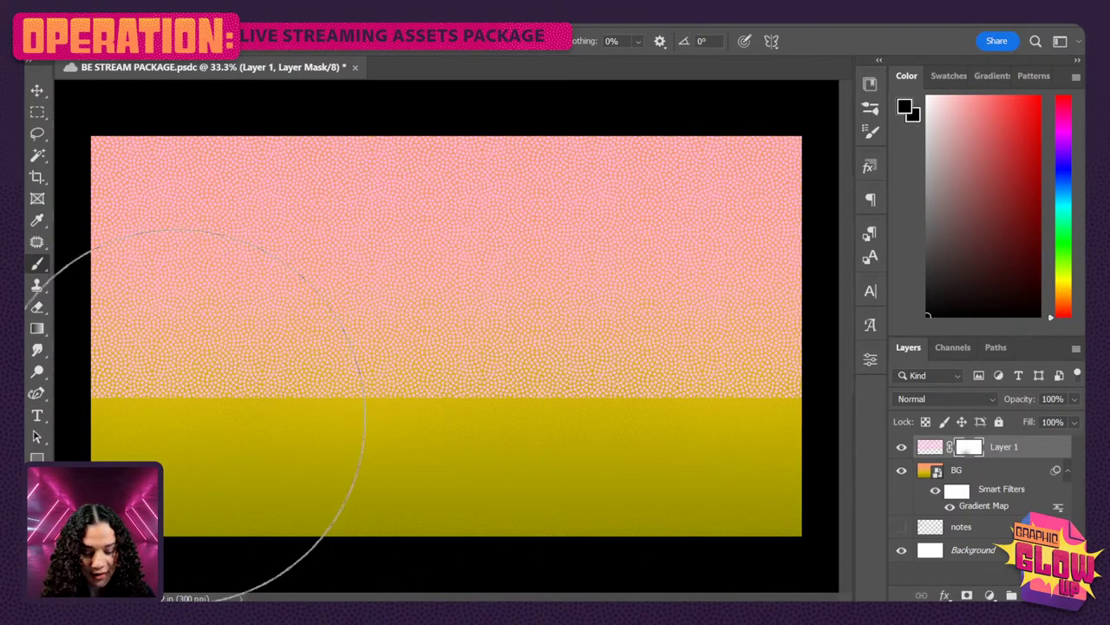
mouse_move(164, 396)
mouse_down()
mouse_move(347, 367)
mouse_move(582, 372)
mouse_move(734, 355)
mouse_move(780, 300)
mouse_move(201, 350)
mouse_move(209, 301)
mouse_up()
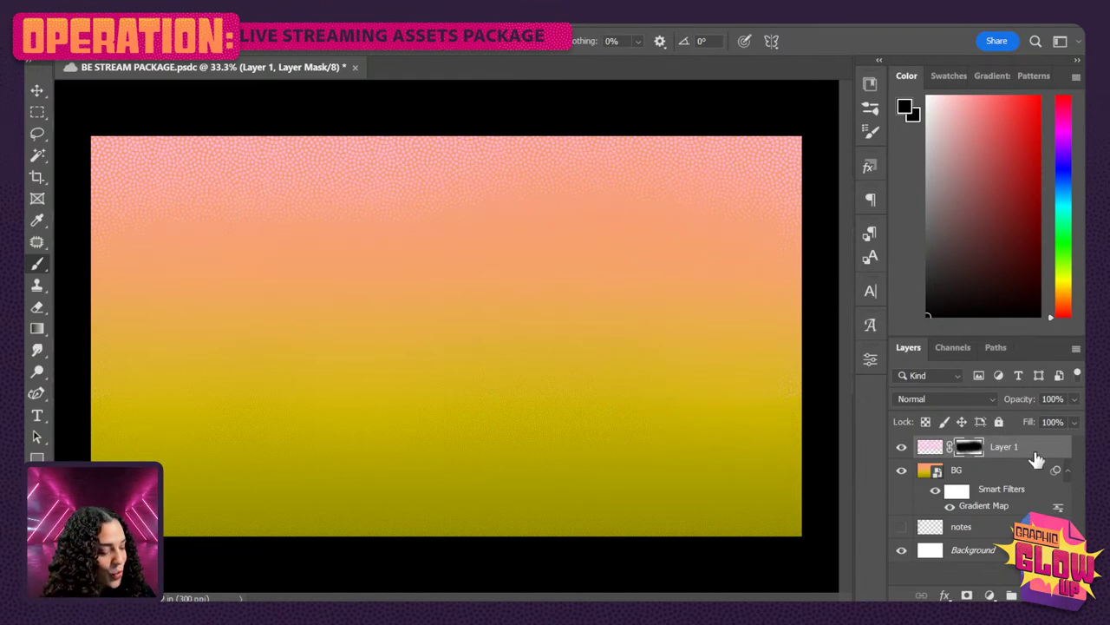
Convert the masked halftone layer and the BG layer together into one smart object
key(ctrl+2)
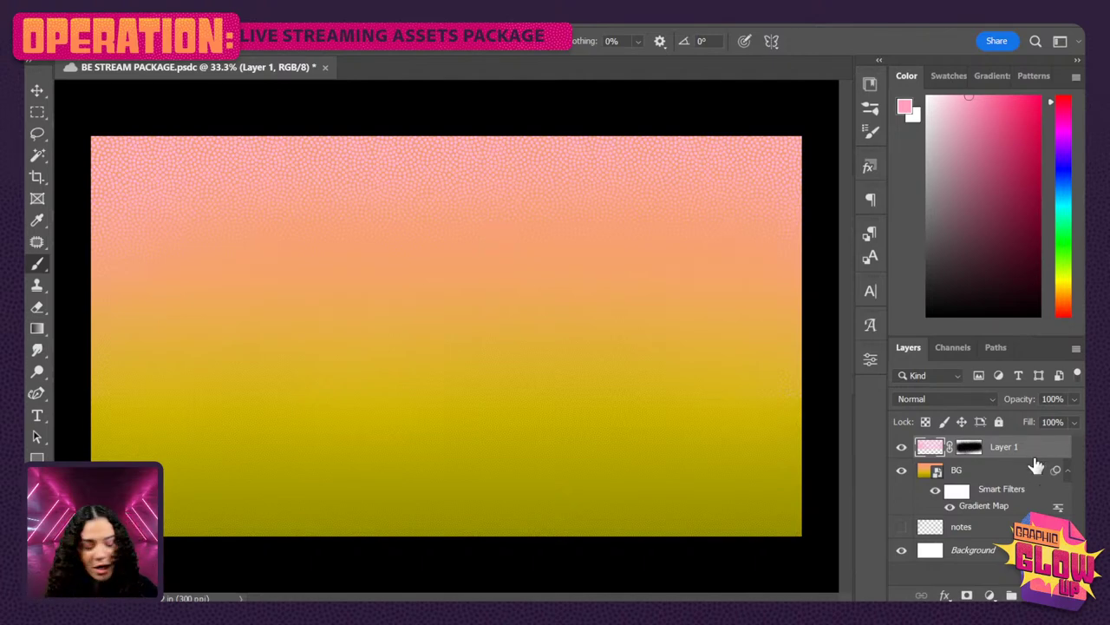
click(978, 471)
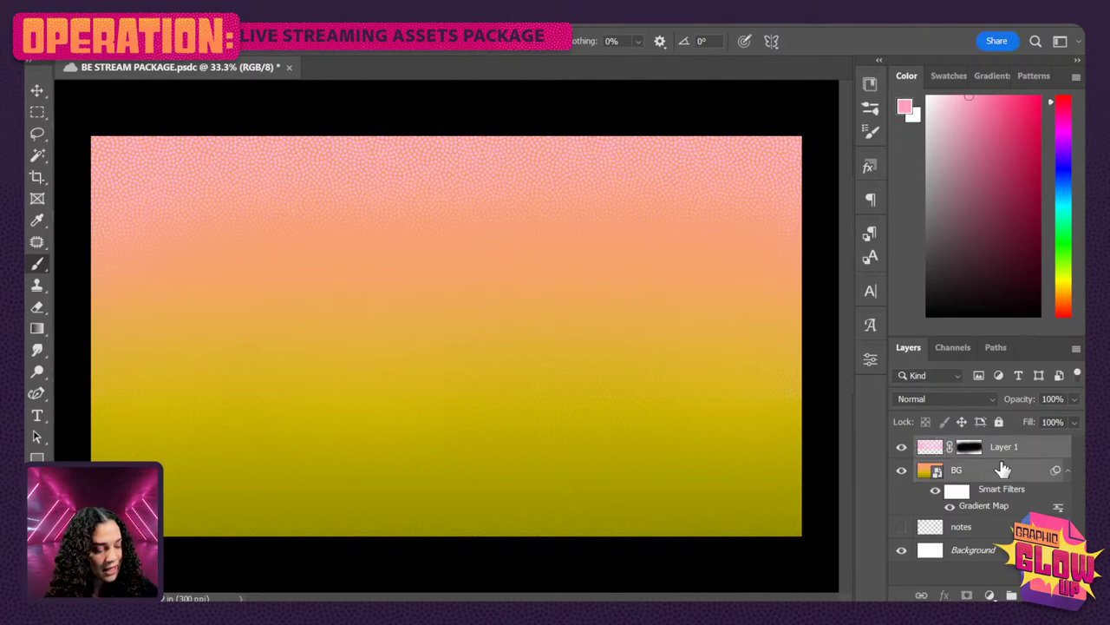
right_click(1003, 468)
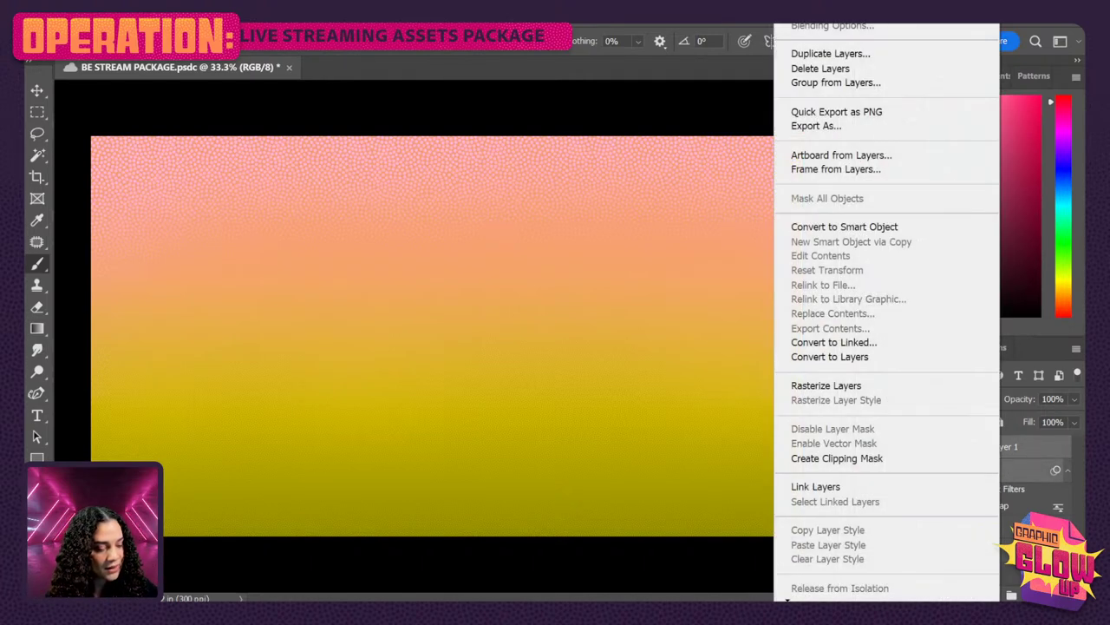
click(833, 227)
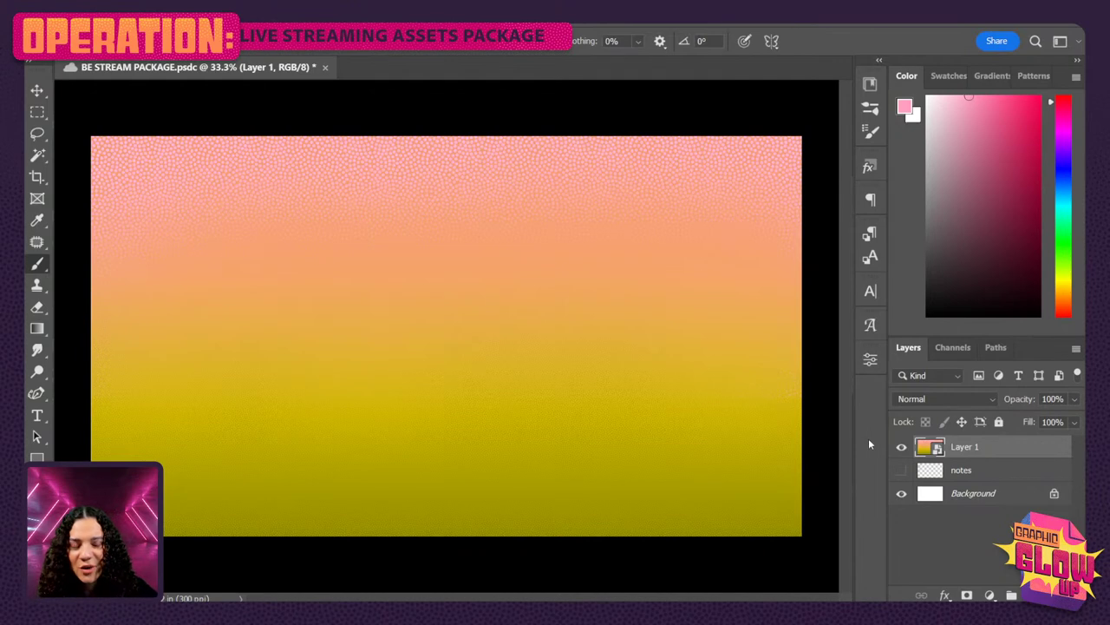
Open the combined smart object and its nested BG smart object to inspect their layers, and close both
double_click(937, 451)
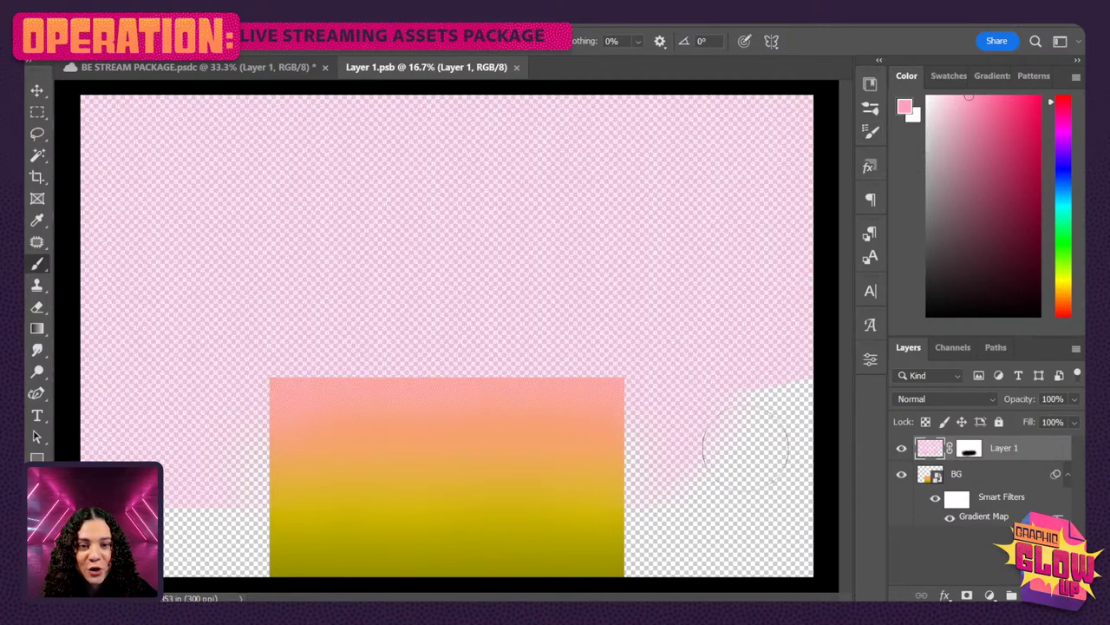
double_click(939, 477)
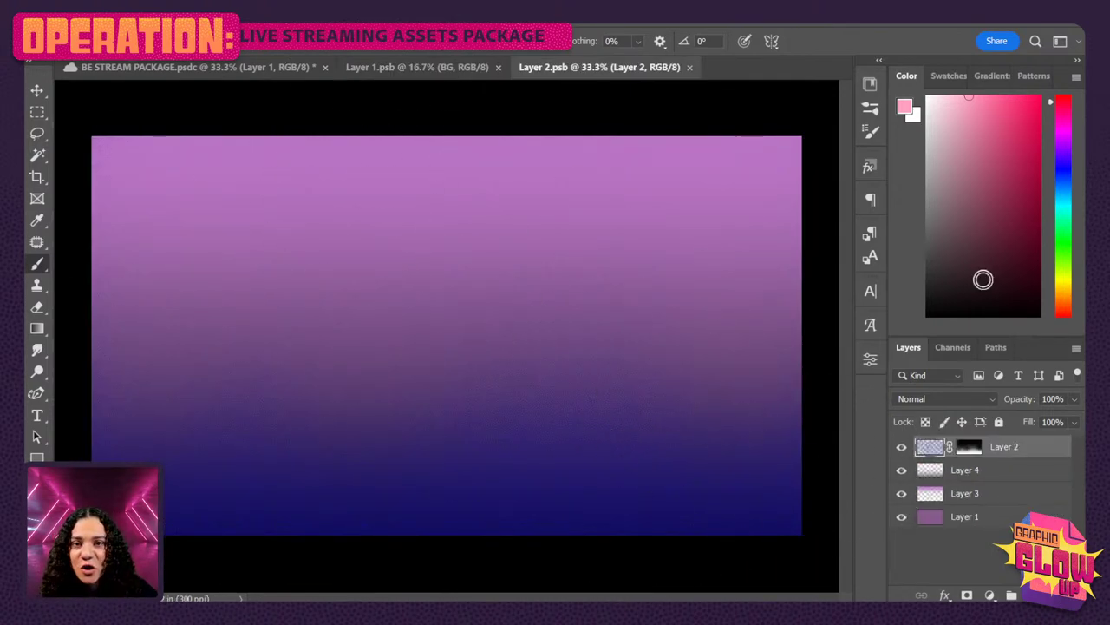
click(691, 68)
click(498, 66)
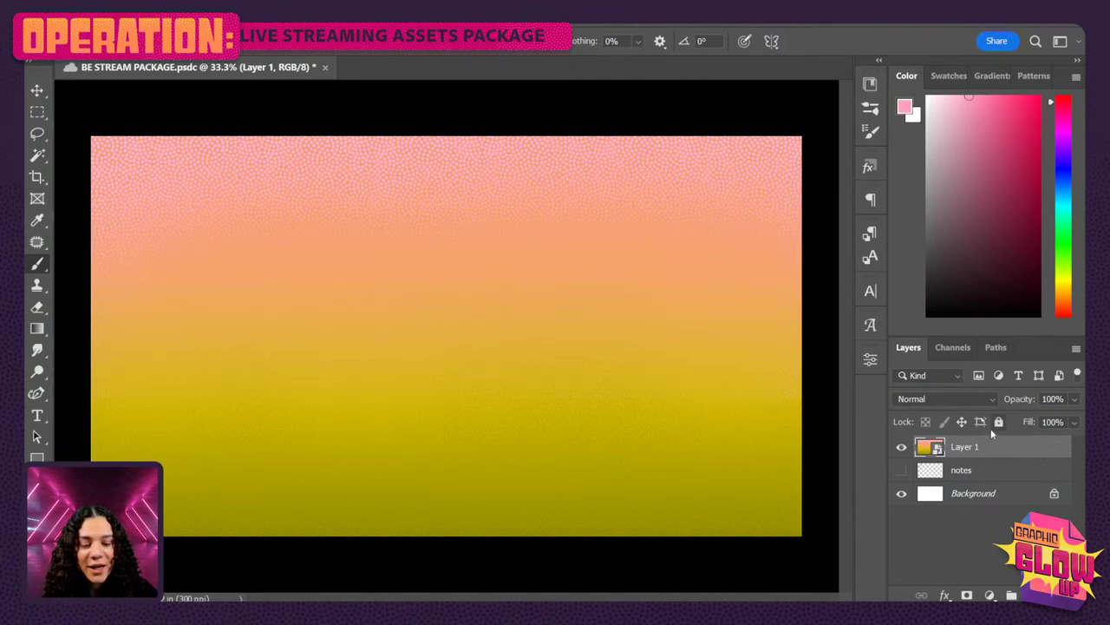
Place the background smart object beneath the notes layer, and briefly show the notes to check the list of scenes
mouse_move(985, 448)
mouse_down()
mouse_move(984, 426)
mouse_move(974, 454)
mouse_up()
click(902, 448)
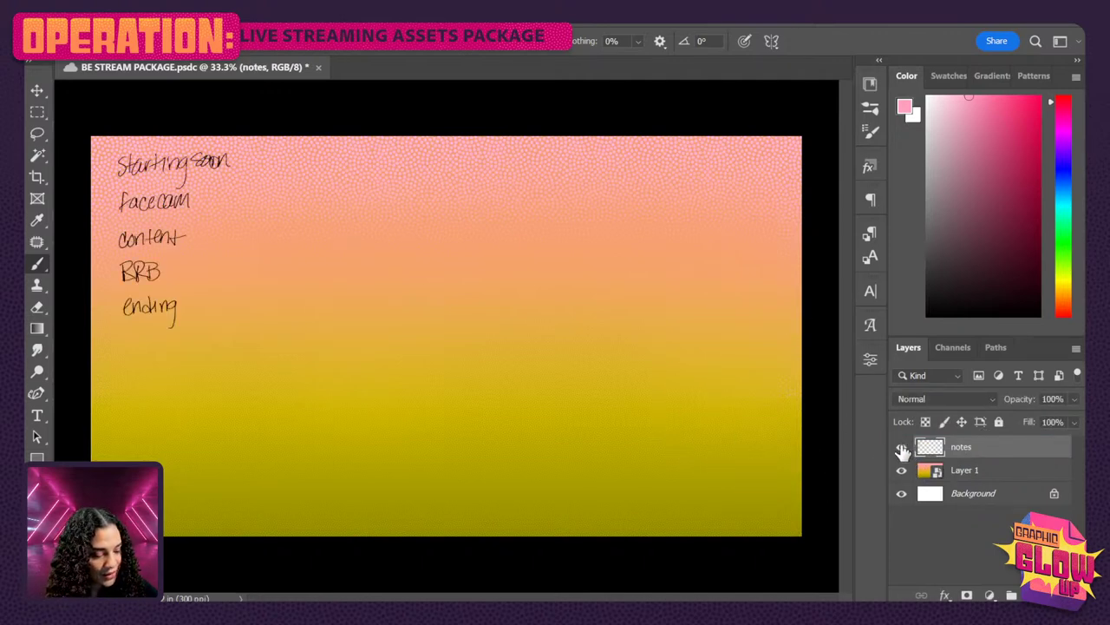
click(902, 447)
Rename the background smart object as MAIN VIBE
double_click(970, 470)
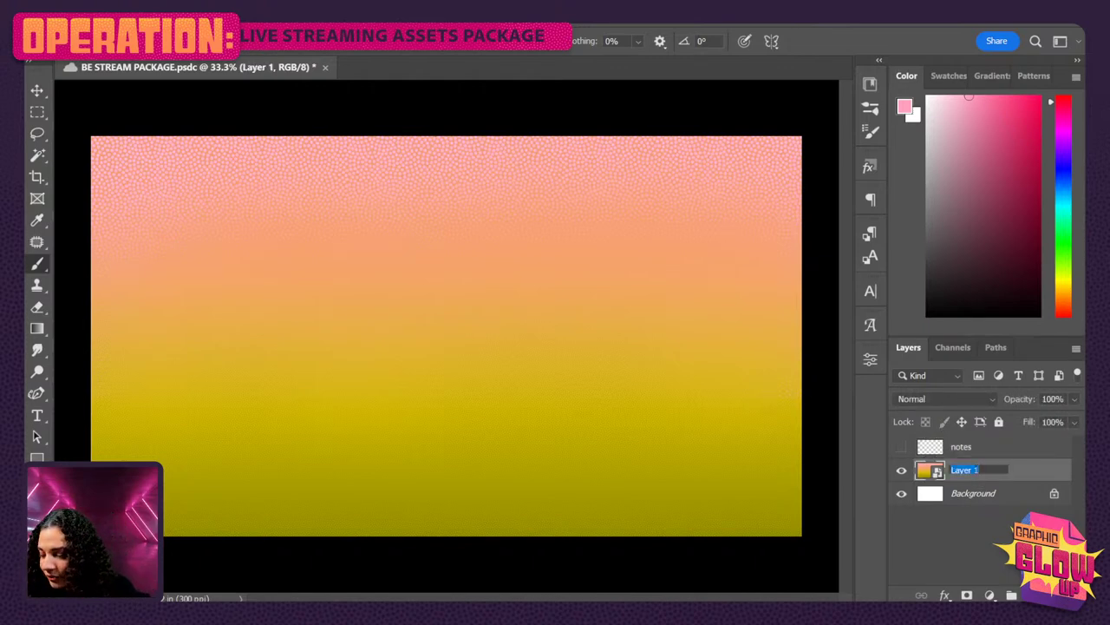
text(MAIN V)
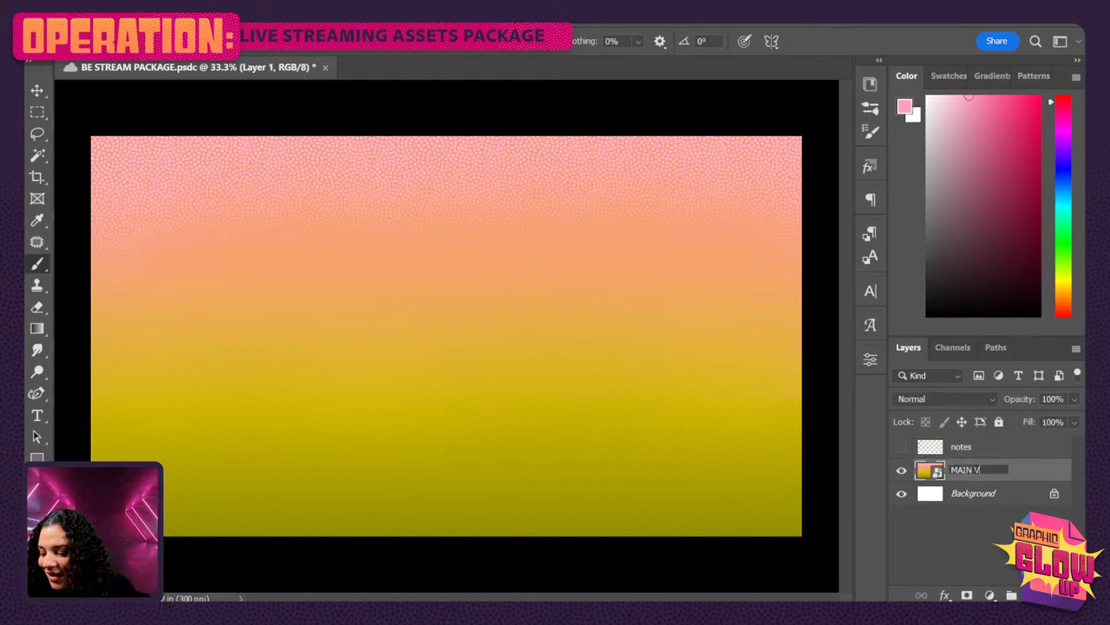
text(IBE)
key(Return)
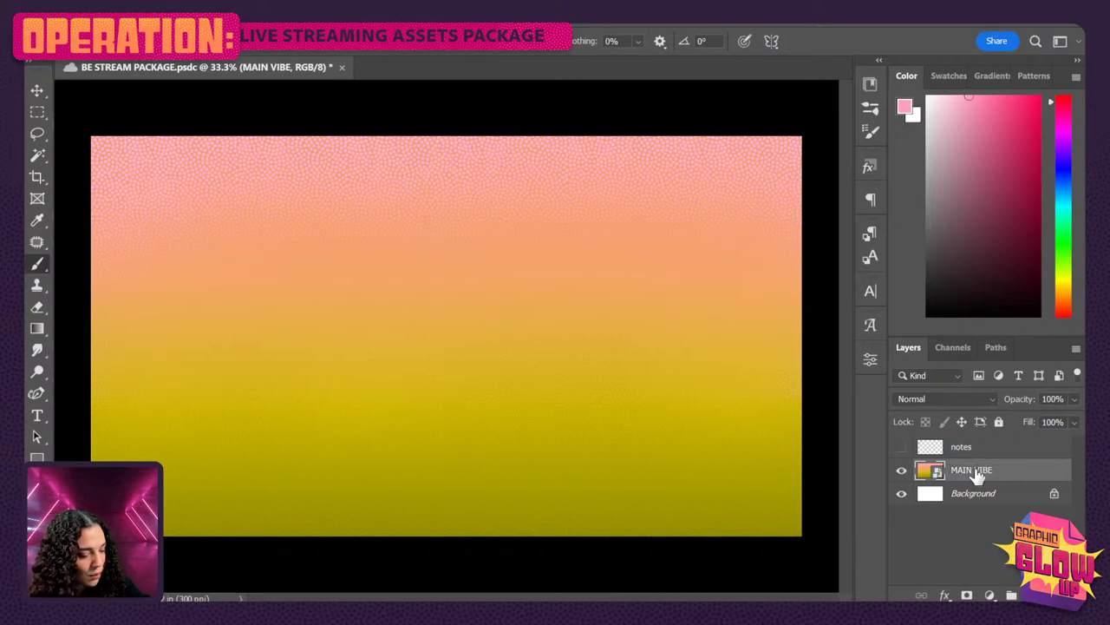
Add a text layer reading STARTING SOON in the Cubano font above the MAIN VIBE layer
key(t)
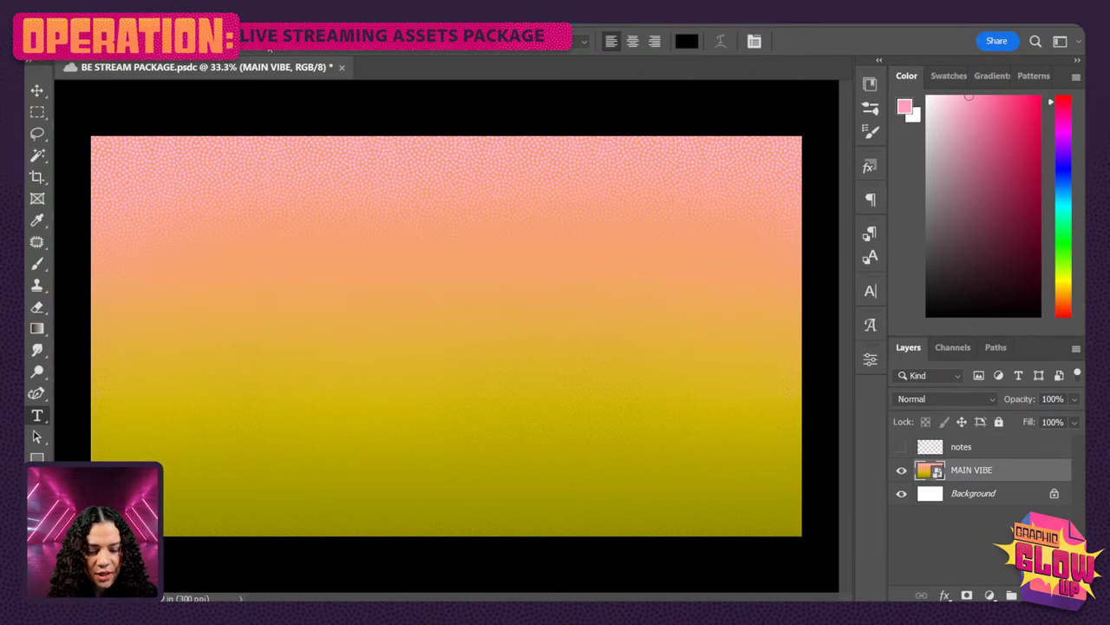
click(260, 41)
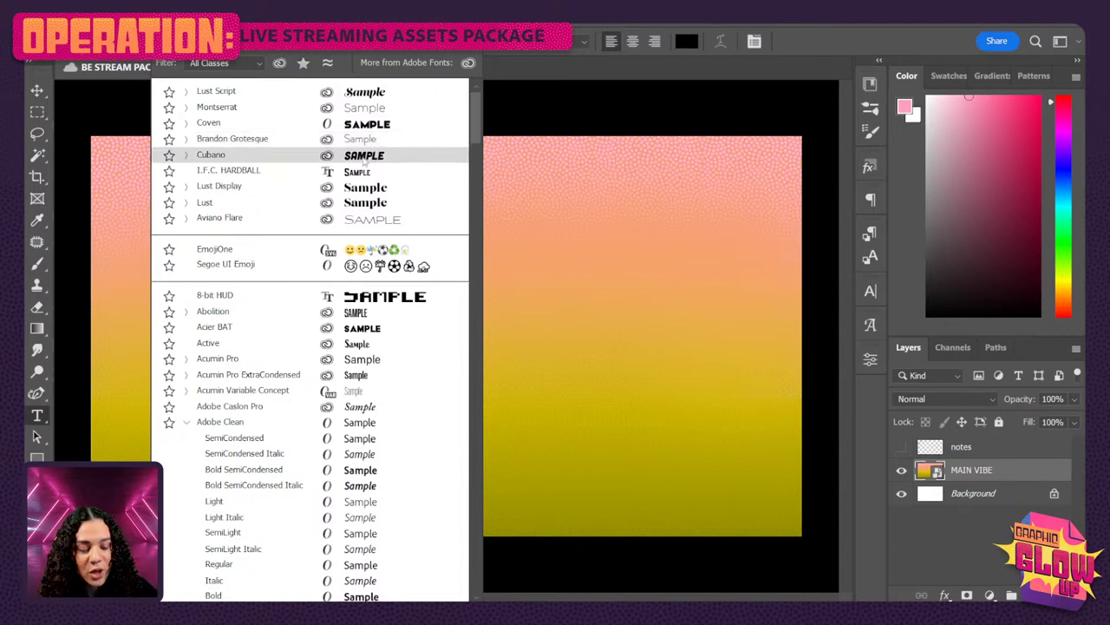
click(382, 158)
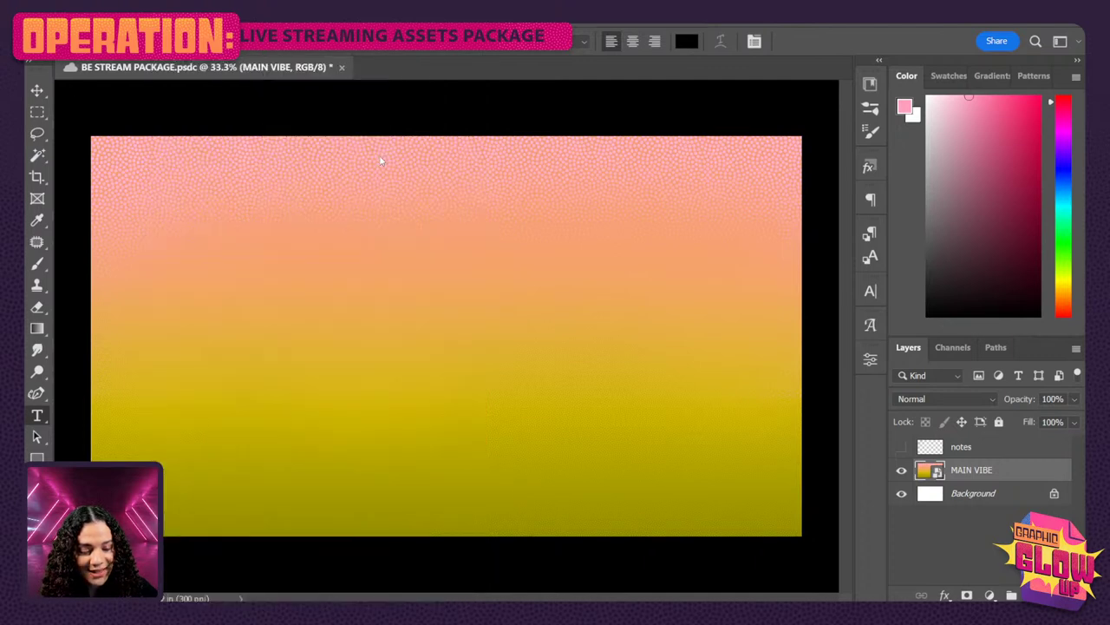
click(389, 266)
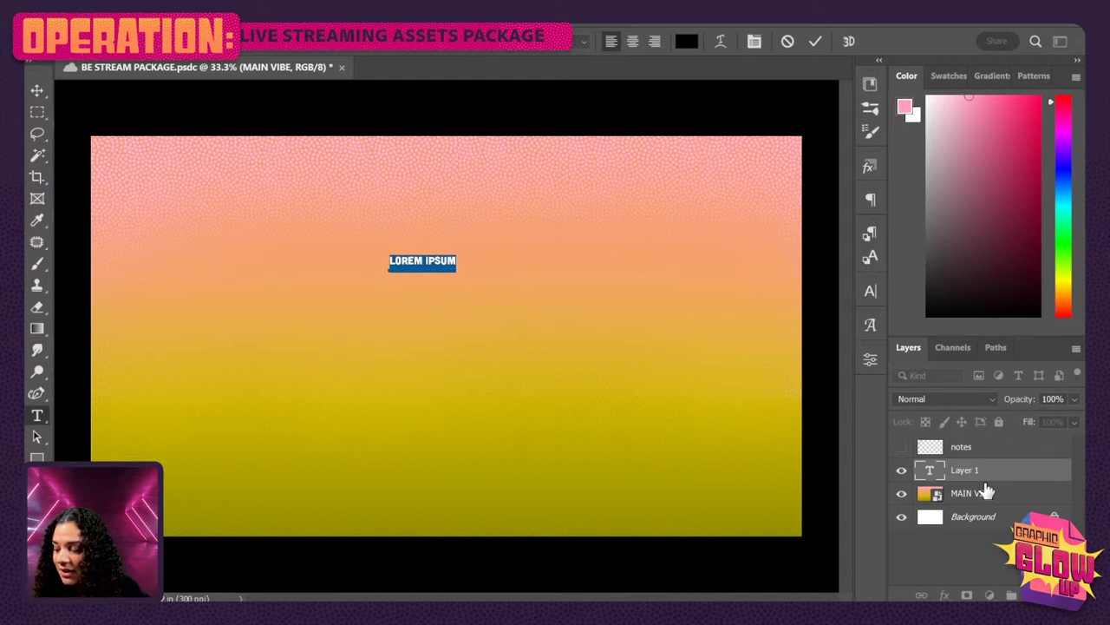
text(STARTING)
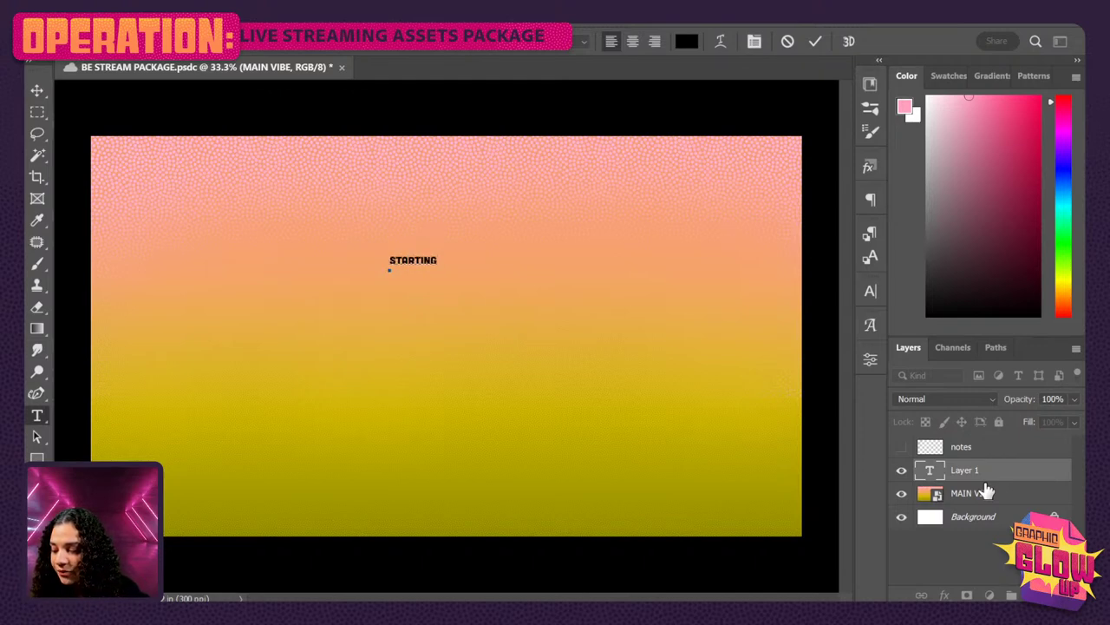
text( SOON)
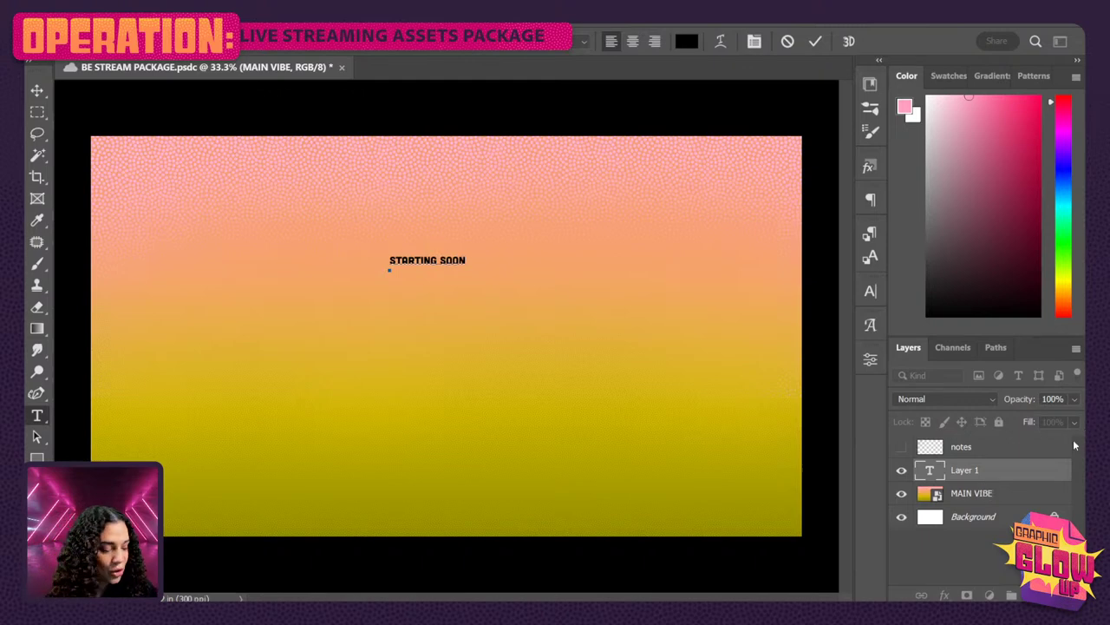
click(1016, 469)
Scale the STARTING SOON text up to about 80% of the canvas width and centre it on the canvas
key(ctrl+t)
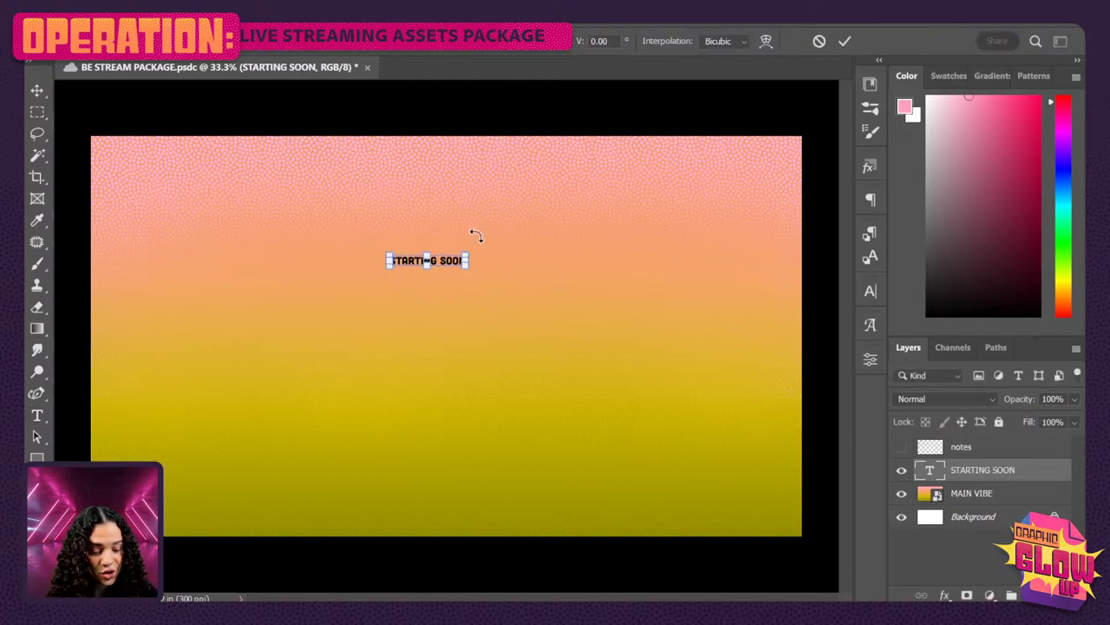
drag(467, 253, 713, 186)
drag(541, 263, 550, 335)
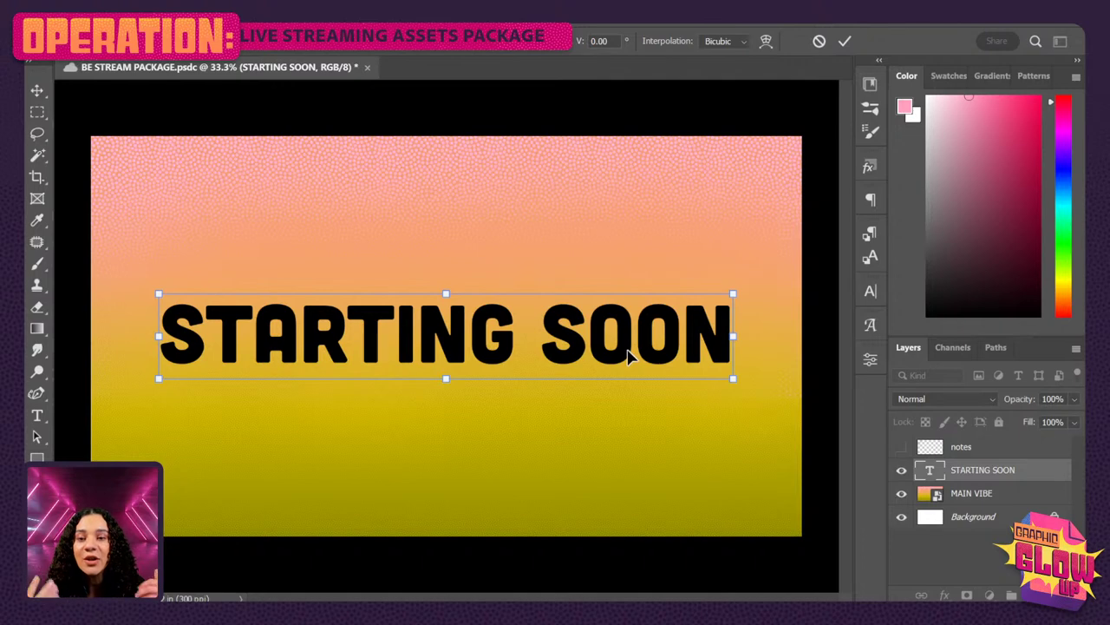
key(Return)
key(t)
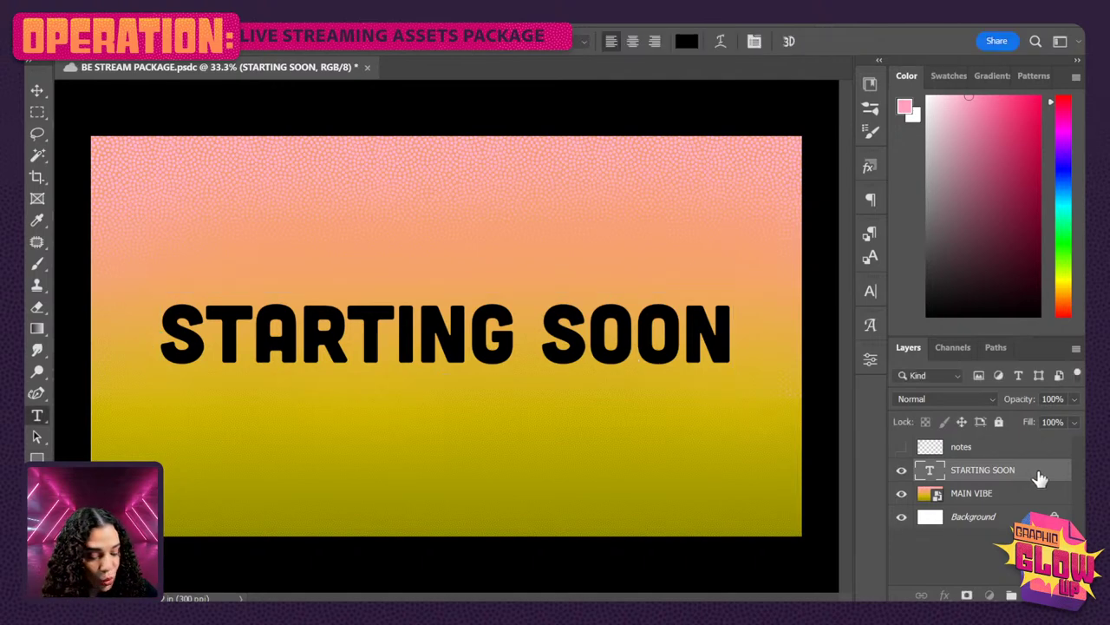
key(ctrl+plus)
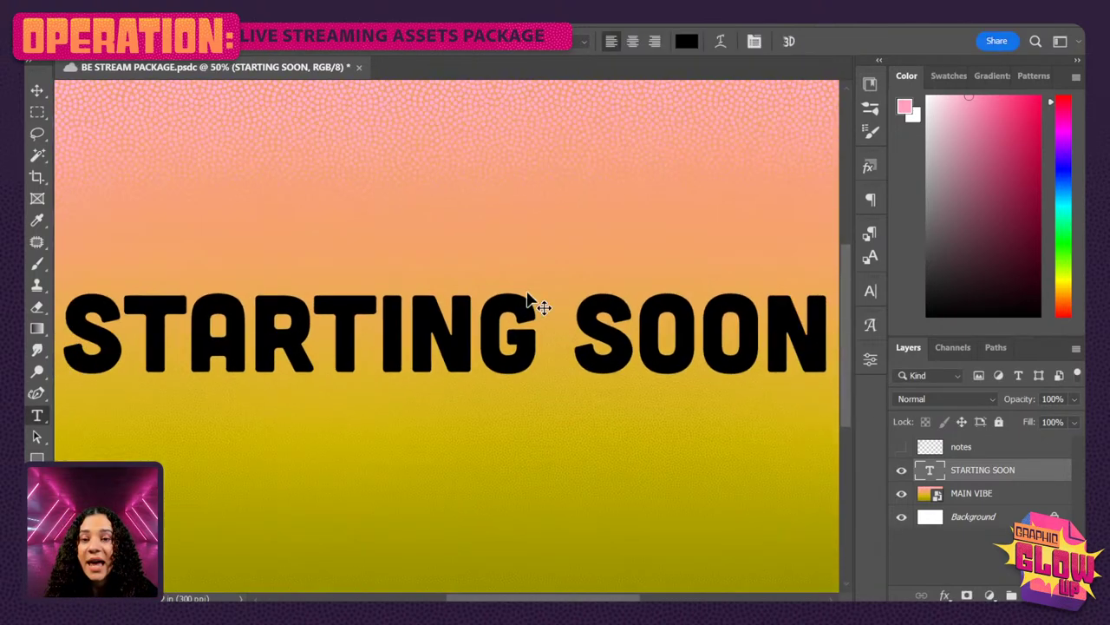
key(ctrl+minus)
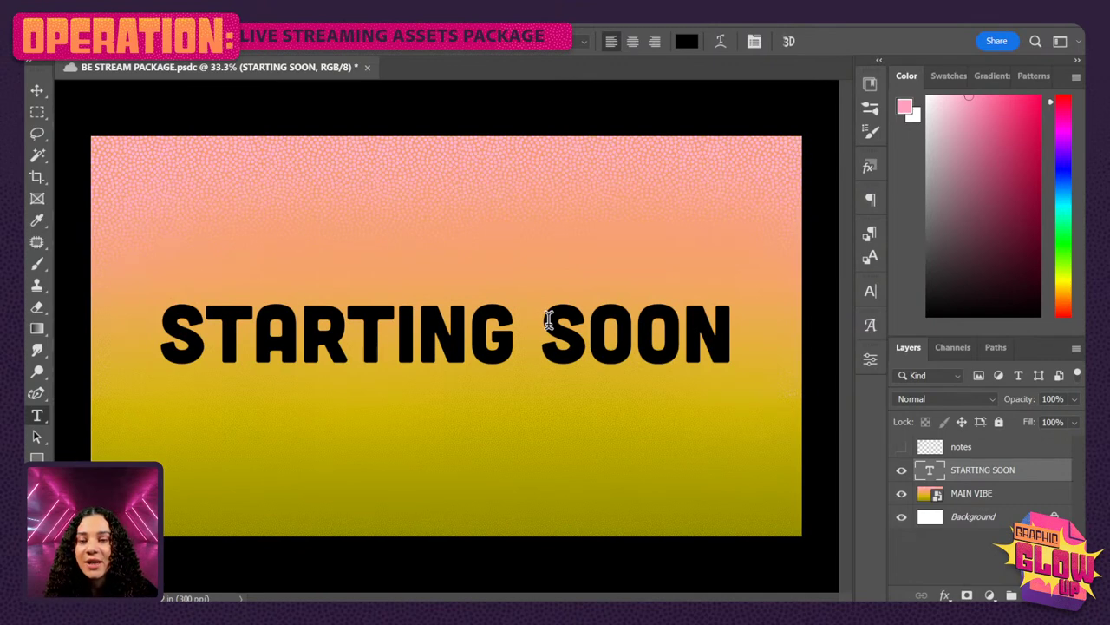
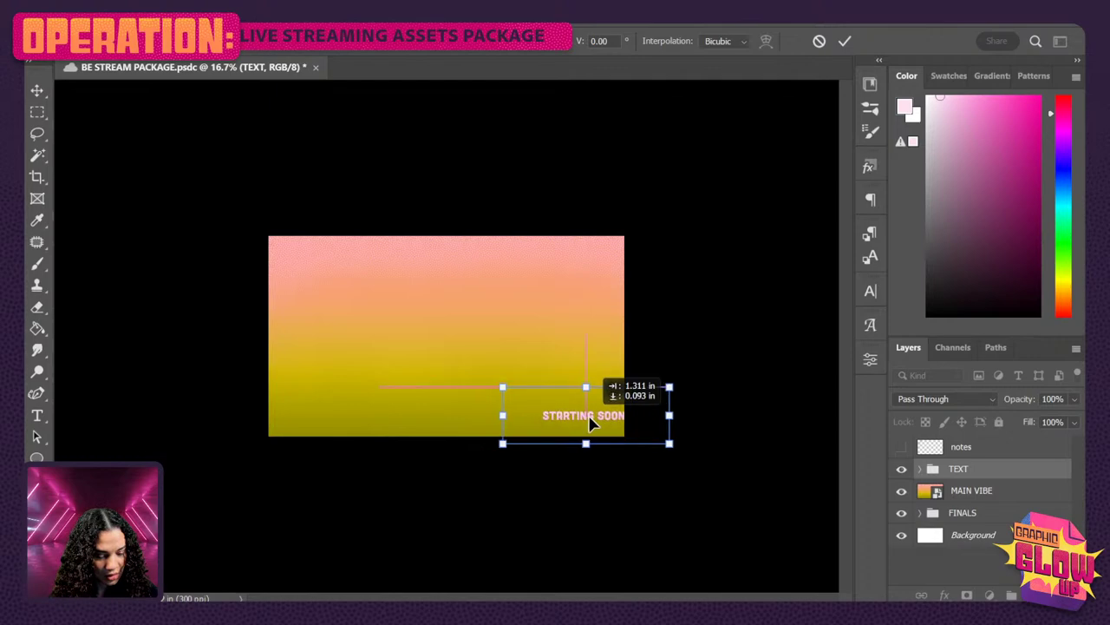
Position the TEXT group near the canvas's lower-right corner, with the STARTING SOON wording fully inside the edges
key(Return)
key(ctrl+plus)
key(ctrl+plus)
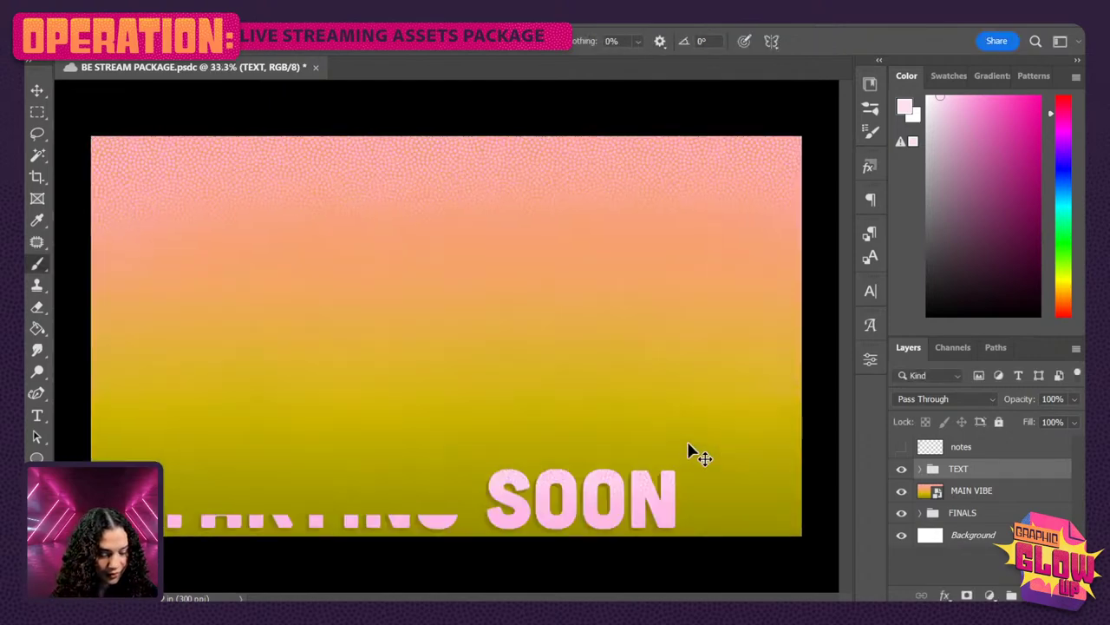
drag(738, 483, 543, 280)
drag(697, 384, 641, 415)
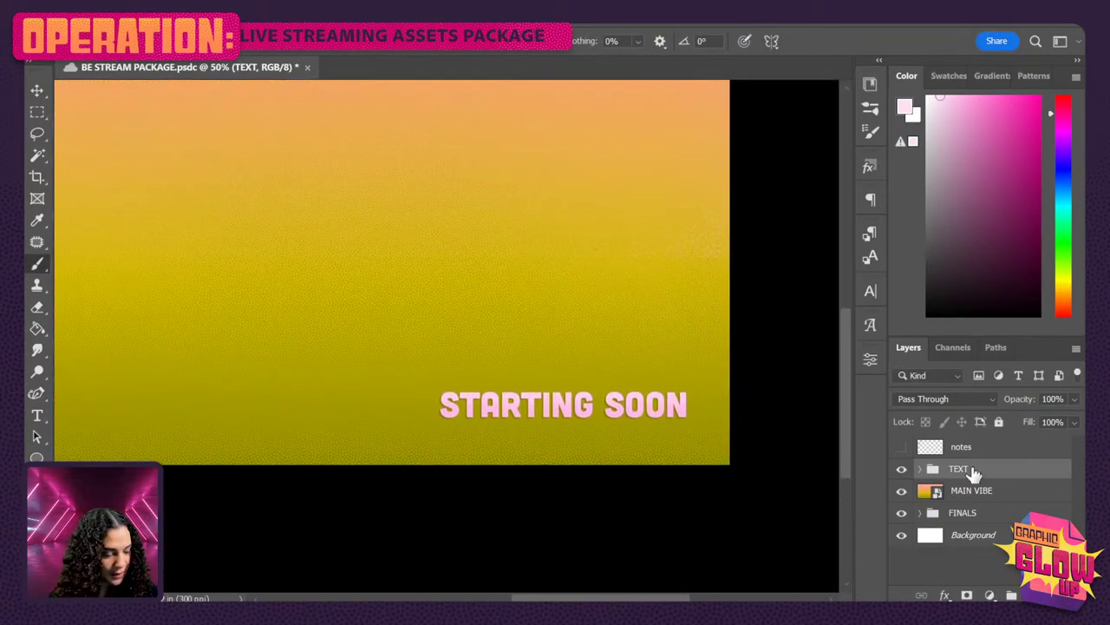
Add a new empty layer between the MAIN VIBE layer and the TEXT group
click(1005, 495)
key(ctrl+shift+alt+n)
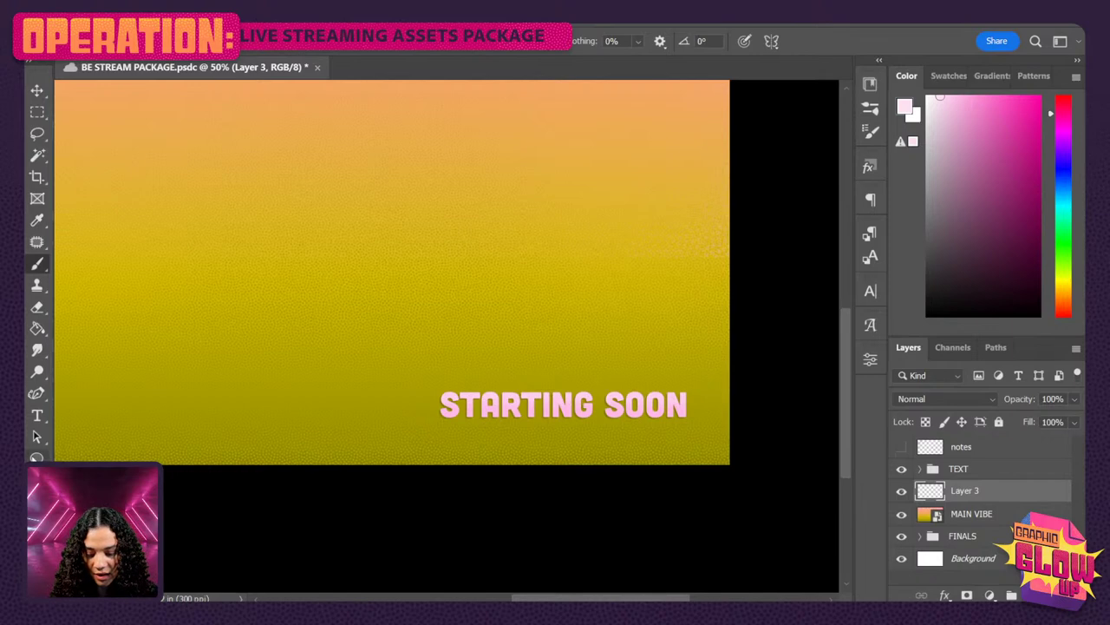
Draw a rectangle about 3.97 × 0.65 in with 10 px rounded corners behind STARTING SOON, extending past the canvas's right edge
click(37, 457)
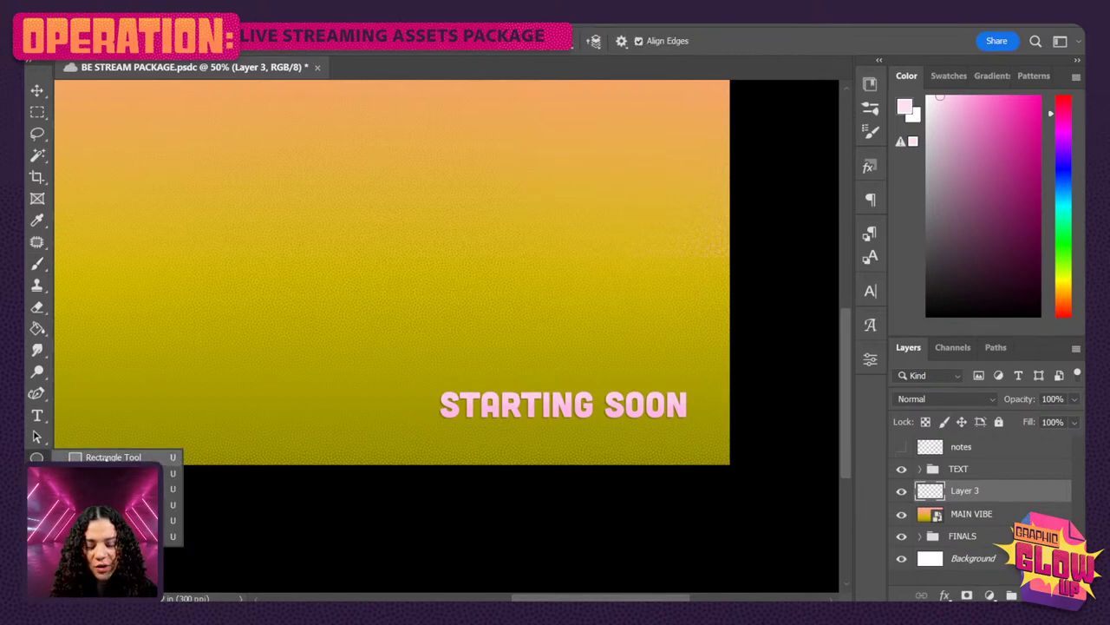
click(104, 457)
drag(752, 361, 422, 433)
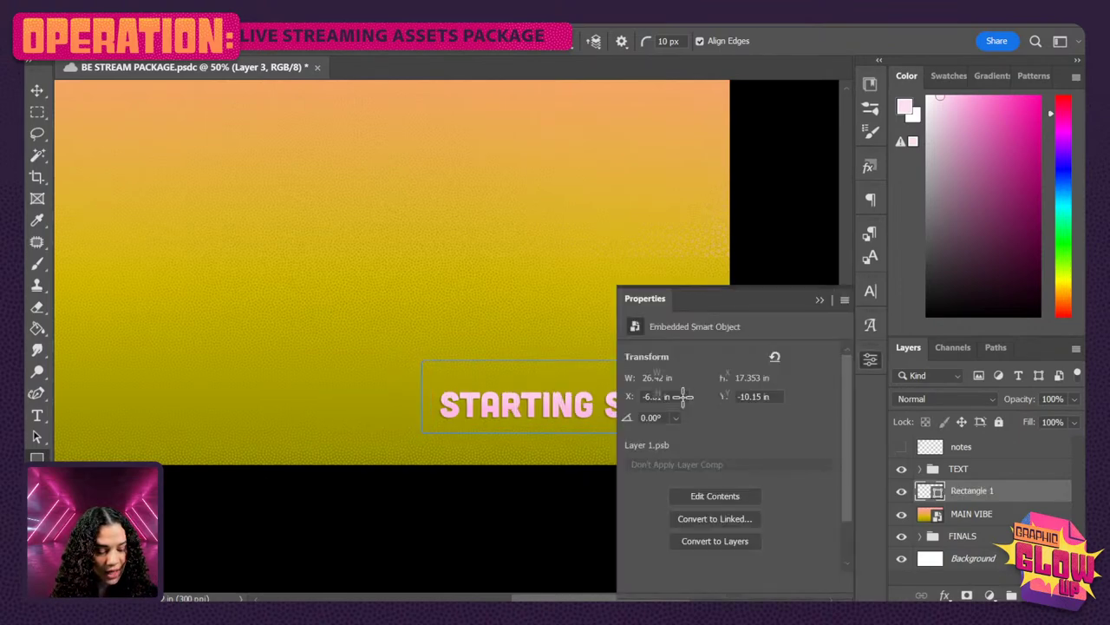
drag(586, 359, 588, 380)
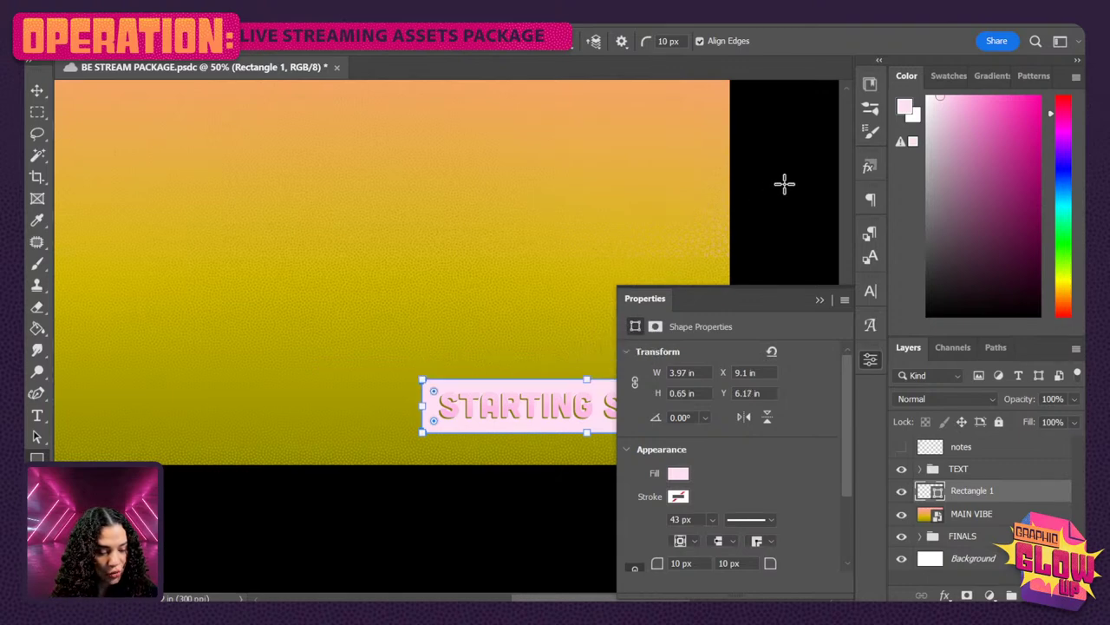
click(874, 358)
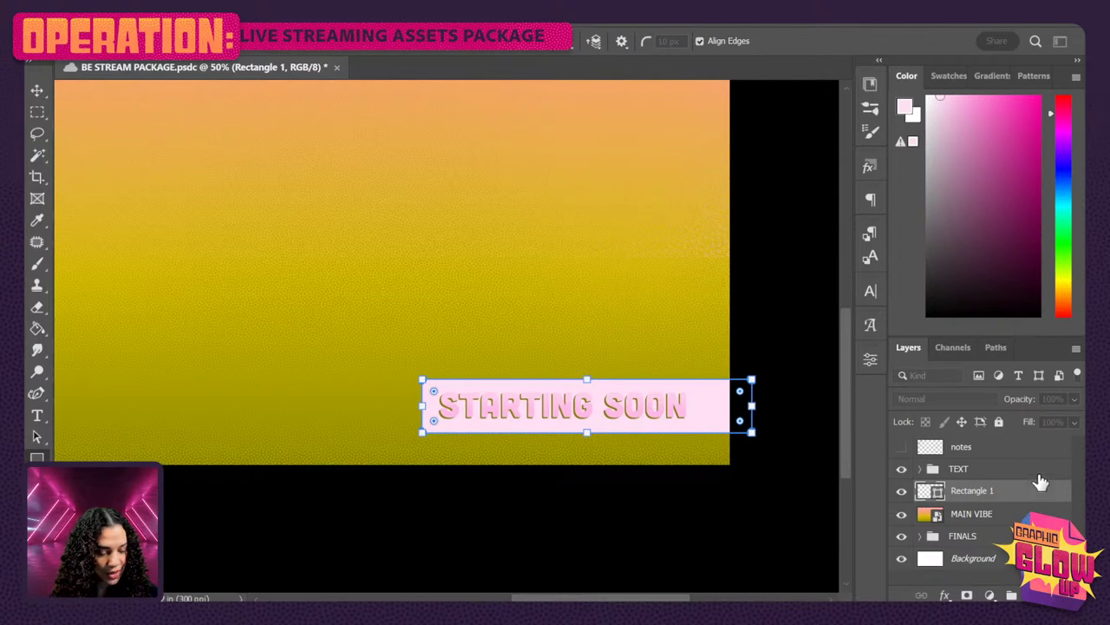
scroll(543, 300, up, 5)
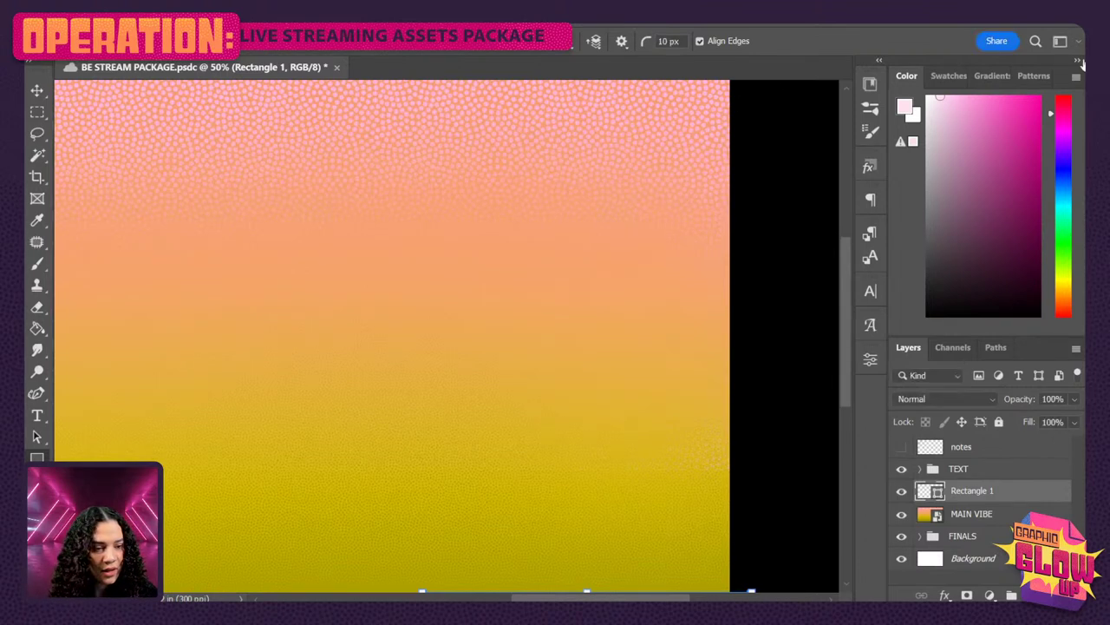
scroll(648, 442, down, 5)
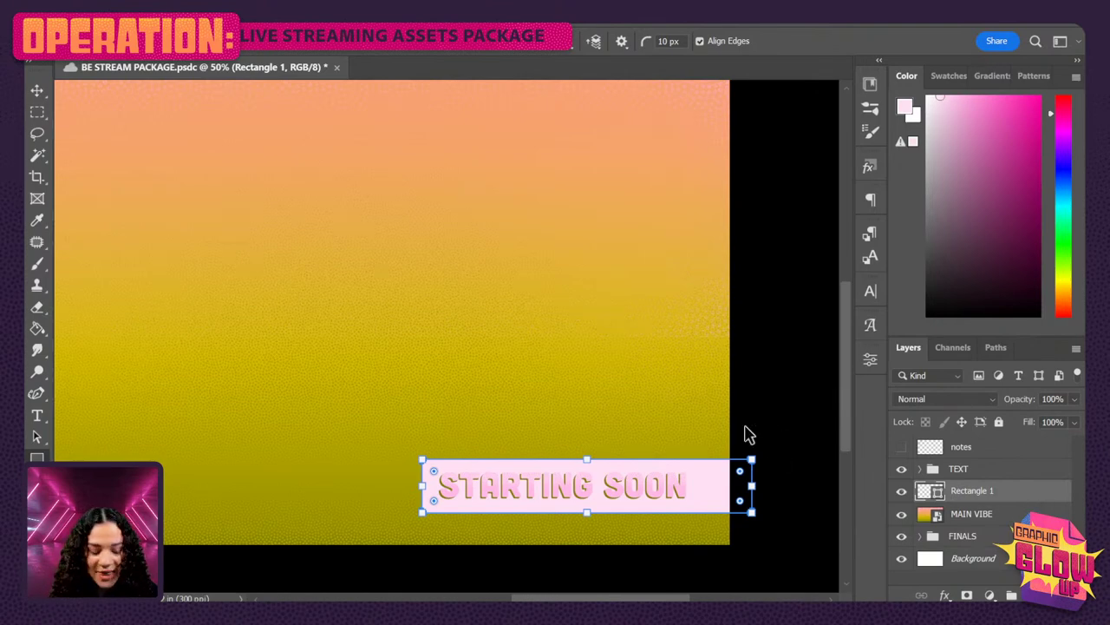
Set the rectangle's fill to orange f7a36c, sampled from the background gradient
key(ctrl+minus)
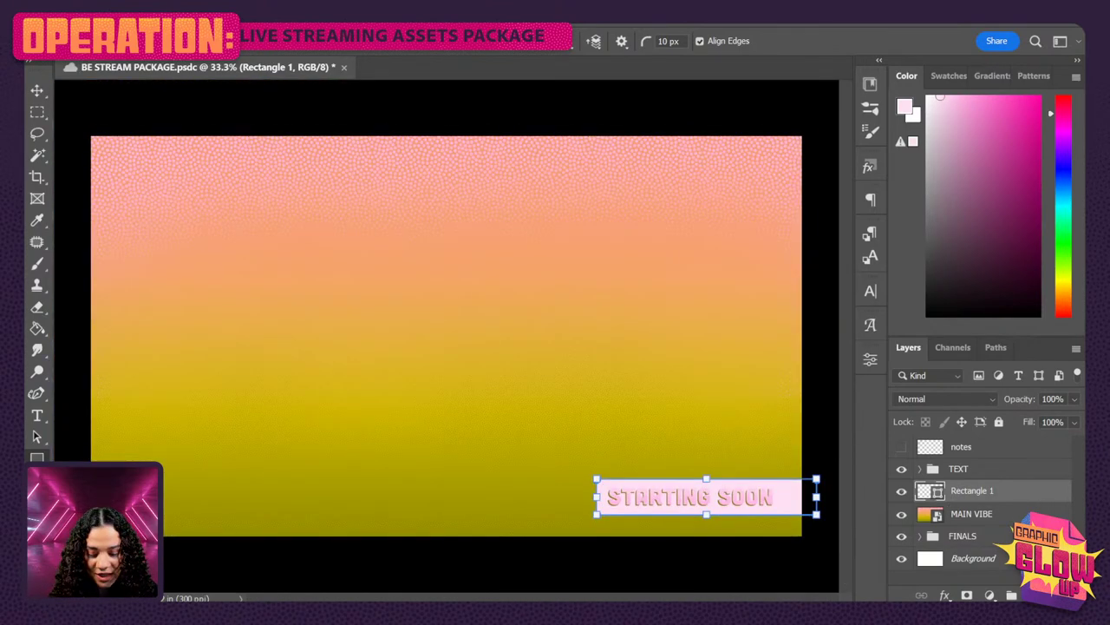
click(97, 41)
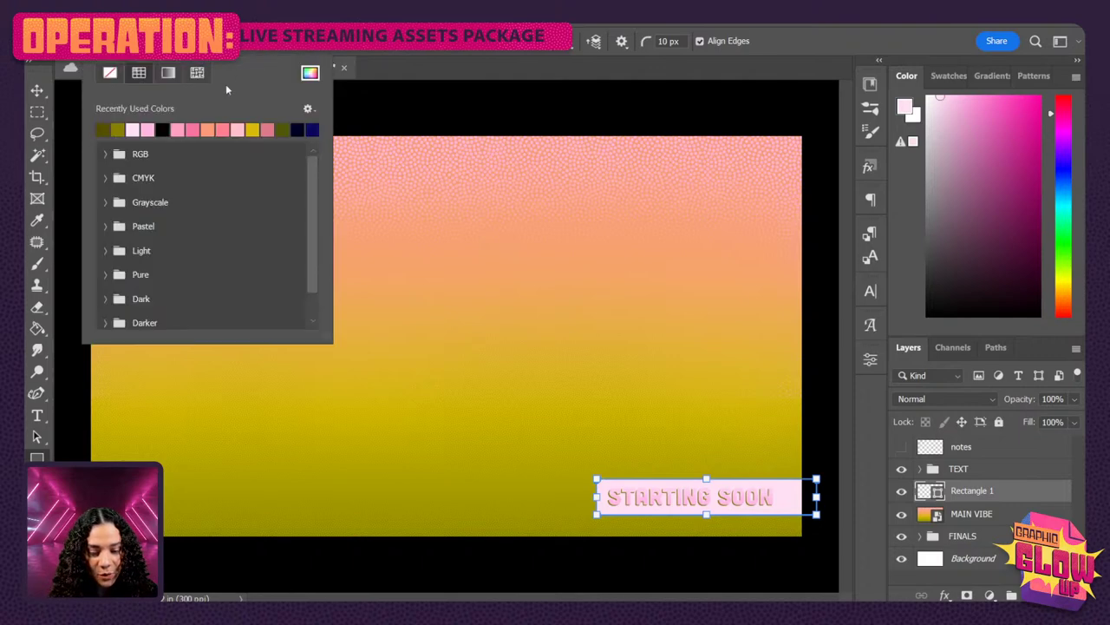
click(310, 72)
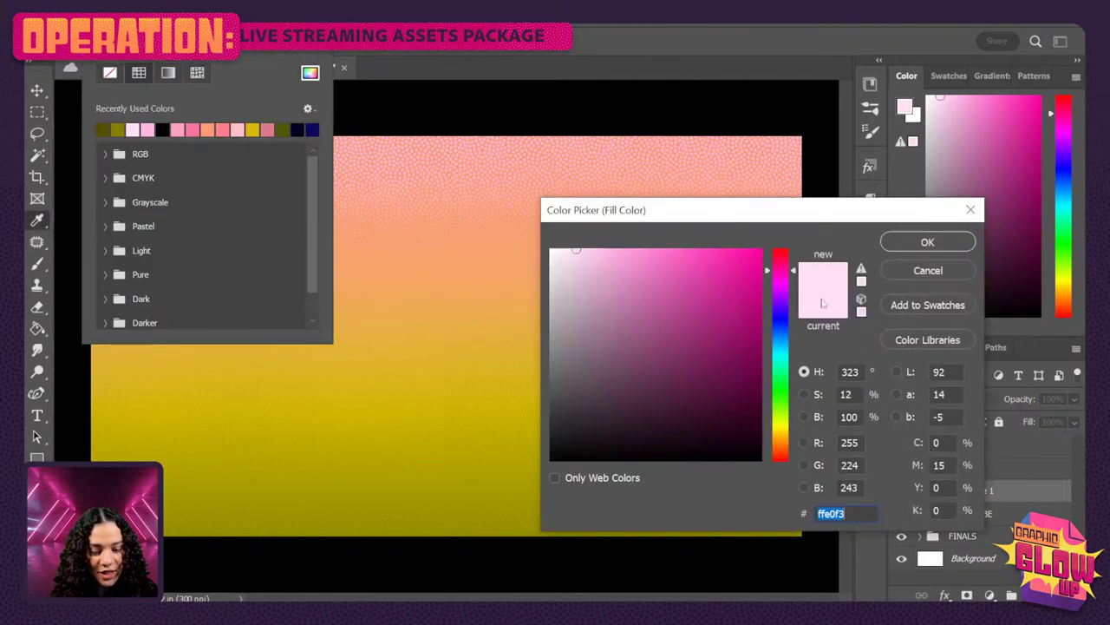
click(438, 255)
drag(876, 218, 367, 194)
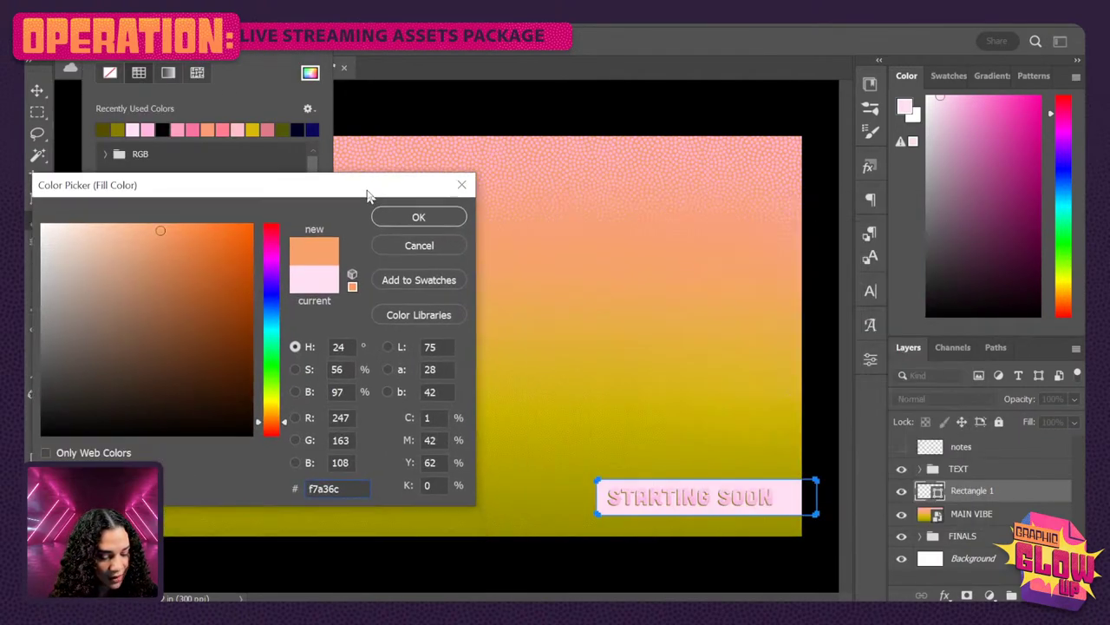
click(418, 218)
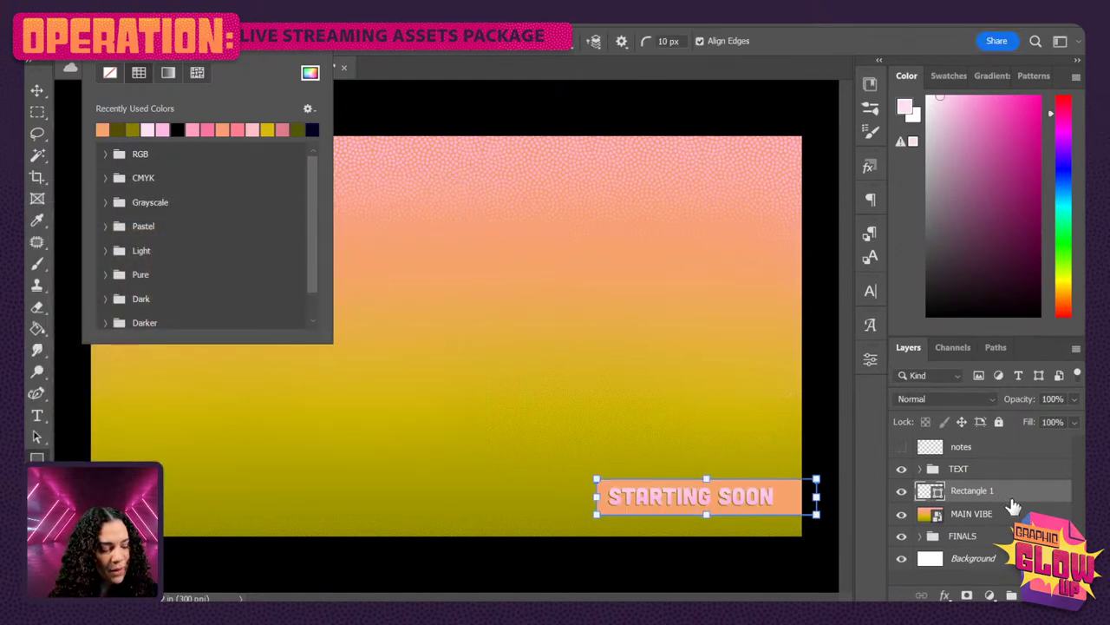
Nudge the TEXT group slightly to the right so the STARTING SOON wording sits balanced on the orange bar
click(1001, 471)
key(ctrl+t)
drag(726, 512, 738, 501)
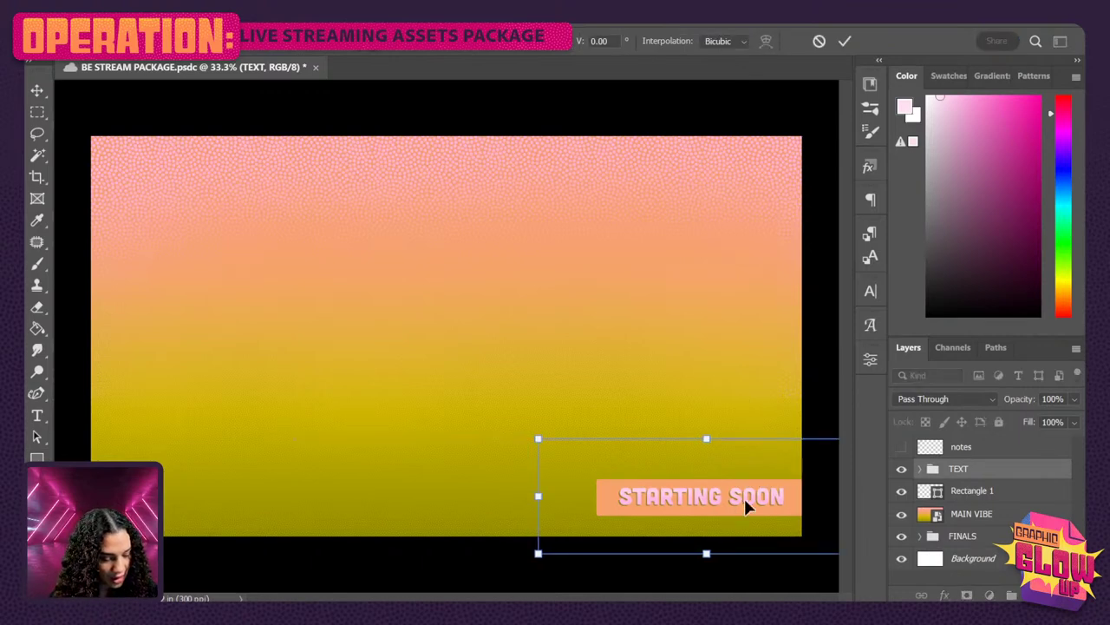
key(Return)
On a new layer above the rectangle, paint an olive halftone stroke across the bar with the 300 px brush, sampling olive from the background
key(ctrl+plus)
drag(684, 398, 529, 285)
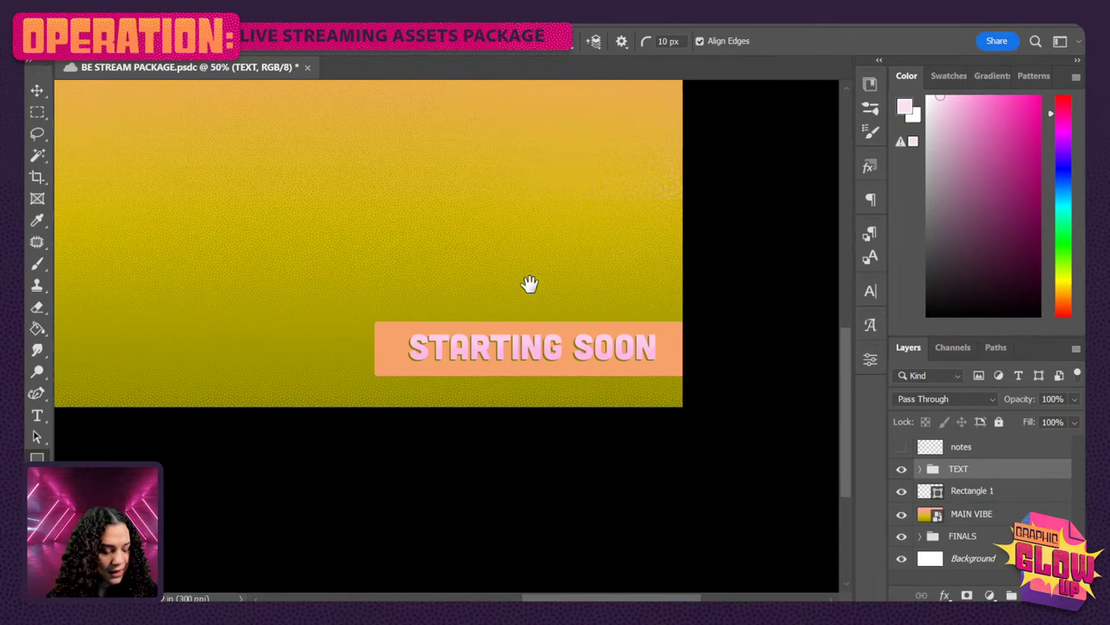
click(998, 502)
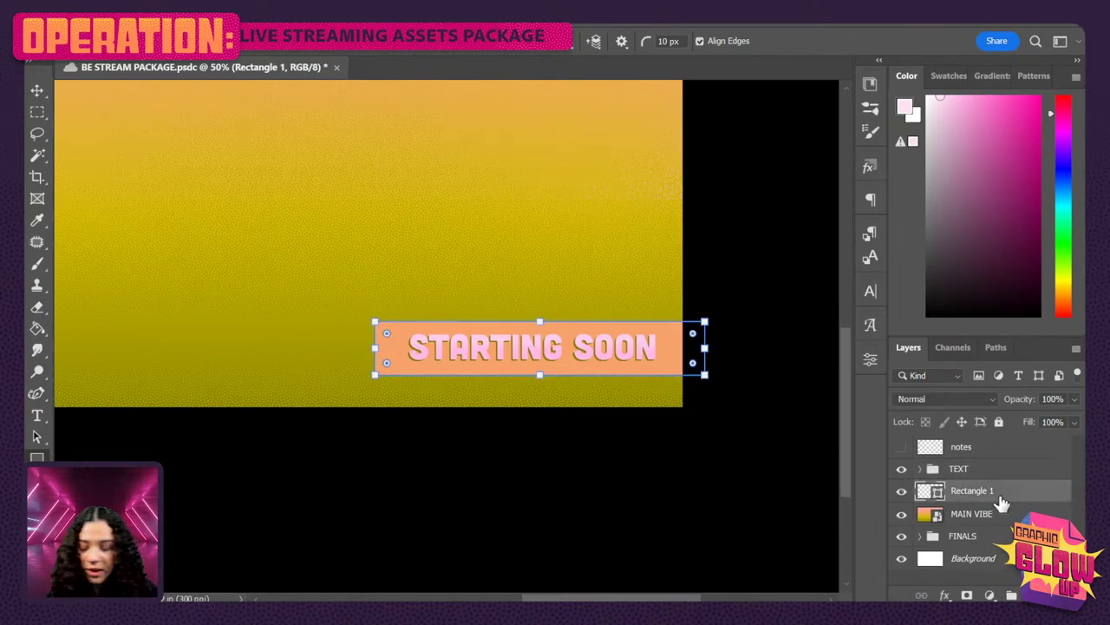
key(ctrl+shift+alt+n)
key(b)
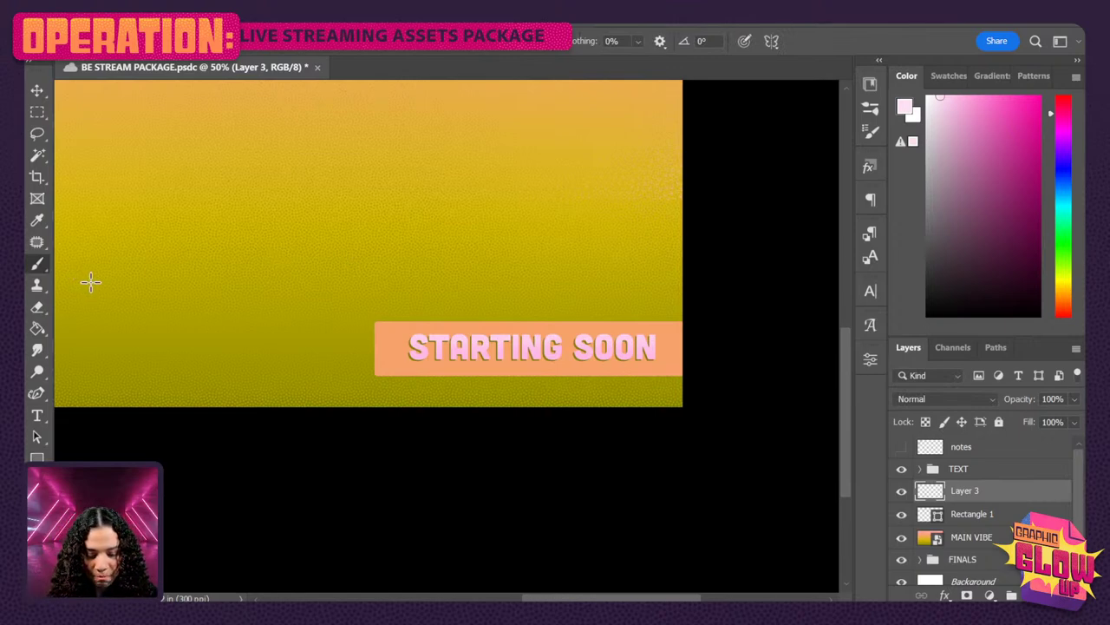
right_click(365, 264)
click(419, 251)
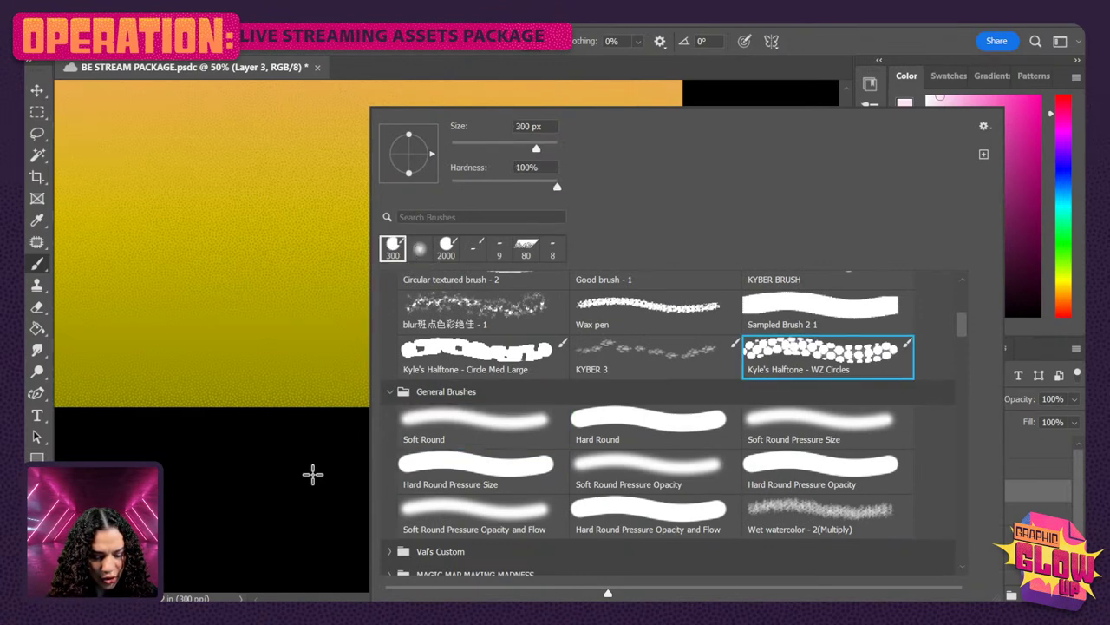
click(295, 471)
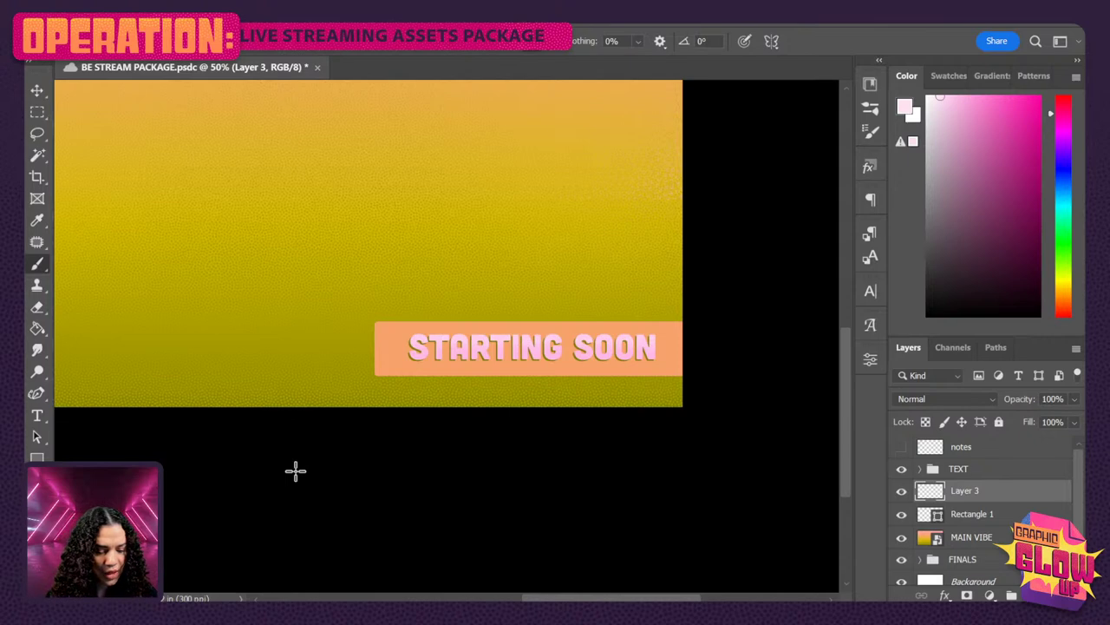
drag(495, 243, 538, 327)
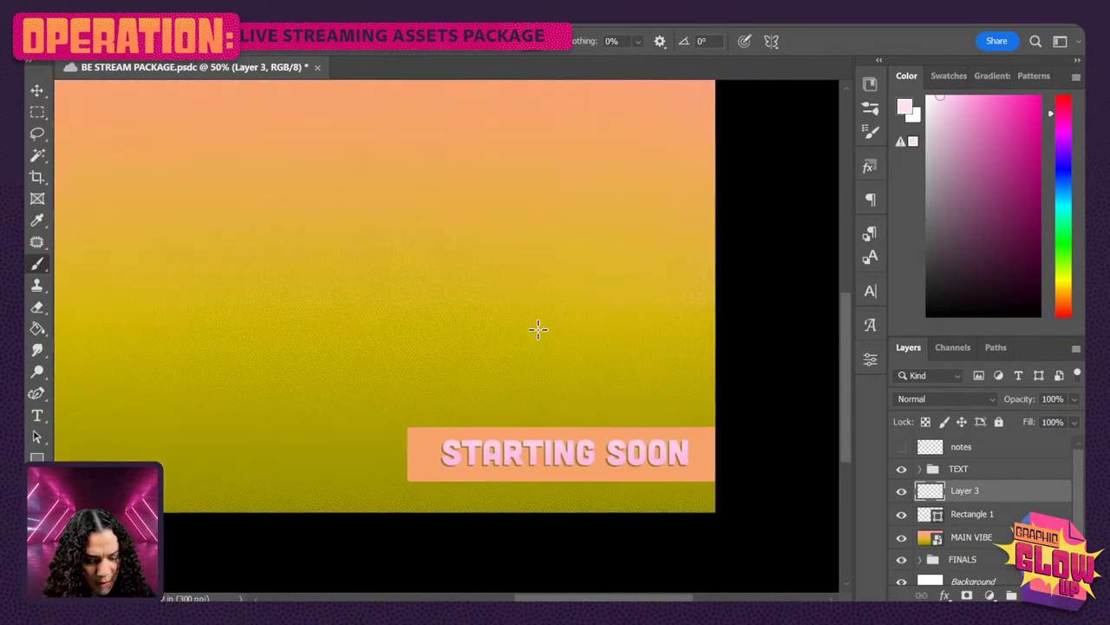
alt+click(443, 465)
drag(396, 467, 776, 471)
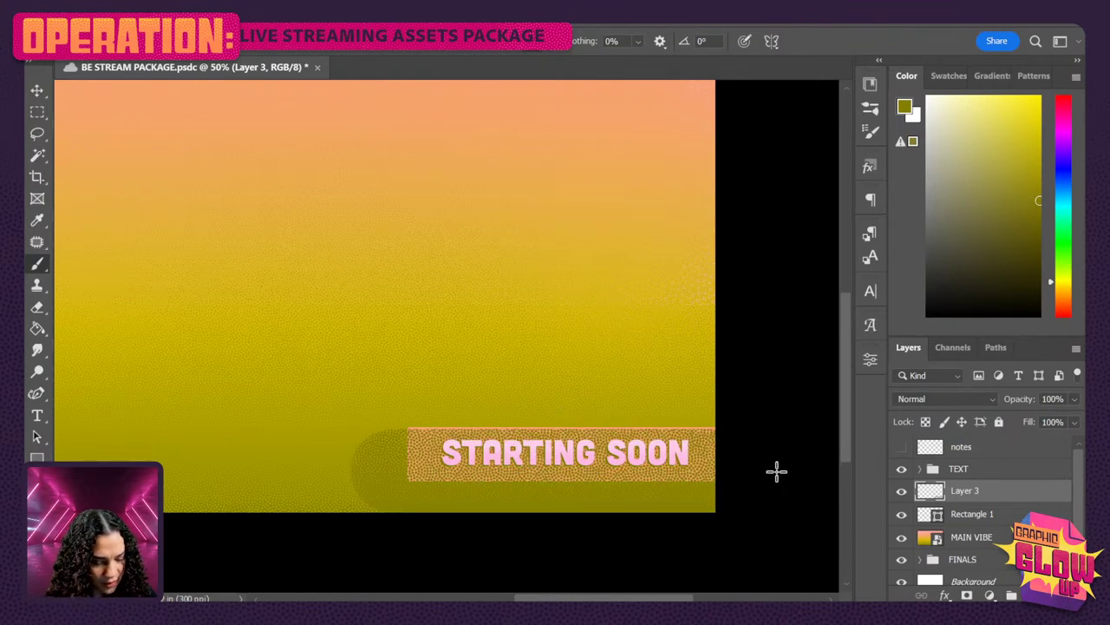
Clip the halftone layer to the rectangle and add a layer mask to it
right_click(1027, 491)
click(890, 385)
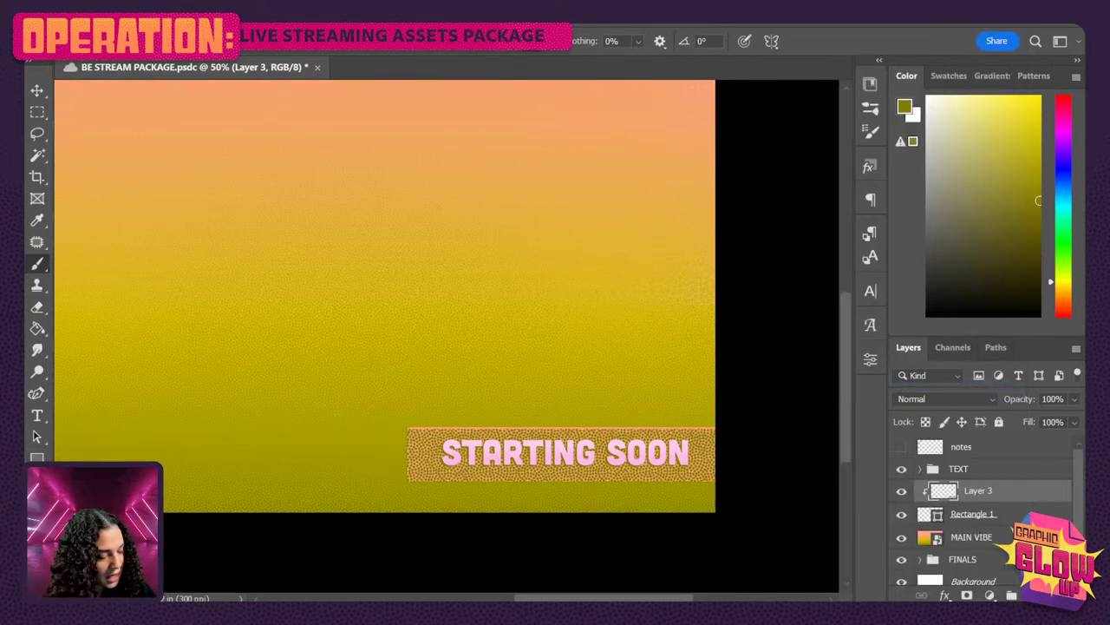
click(967, 595)
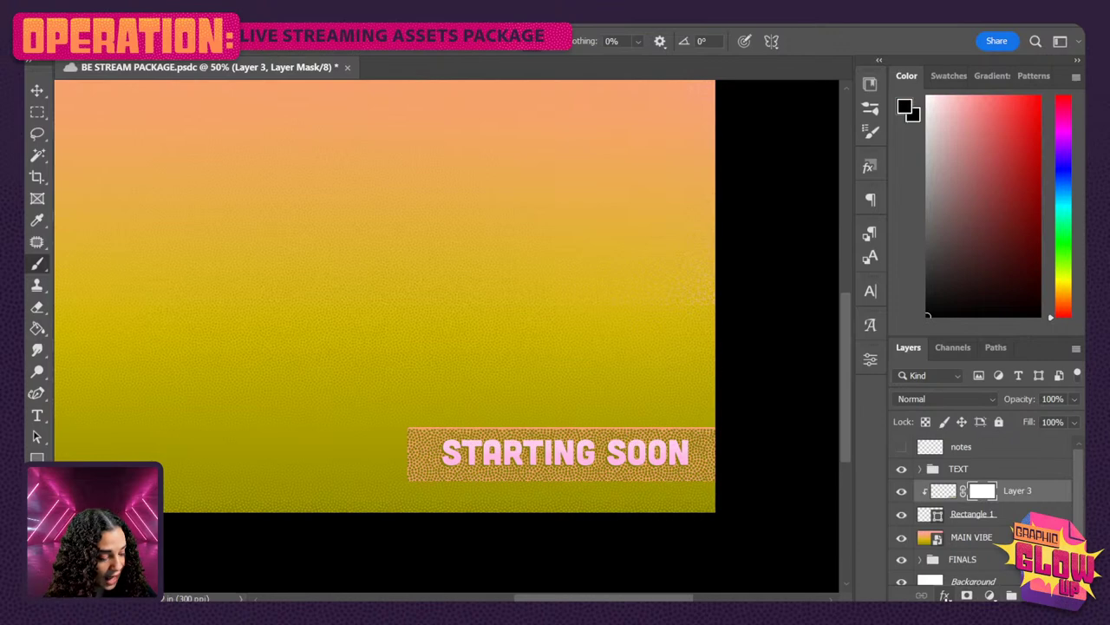
Fade out the upper part of the bar's halftone by painting black on its mask with a soft brush
right_click(555, 320)
right_click(555, 423)
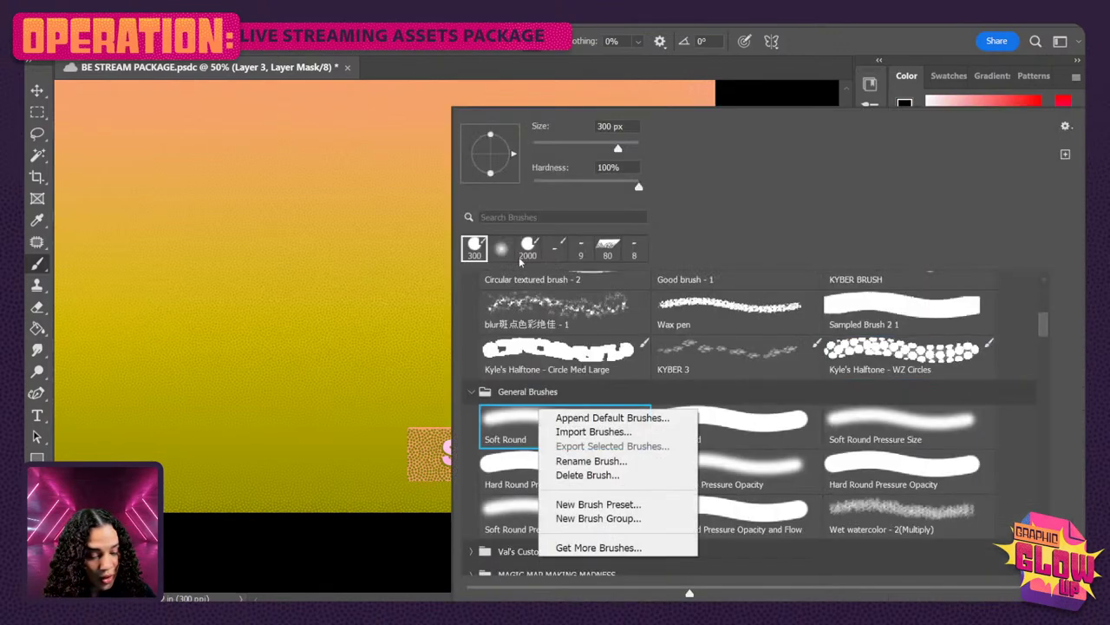
key(Escape)
click(345, 566)
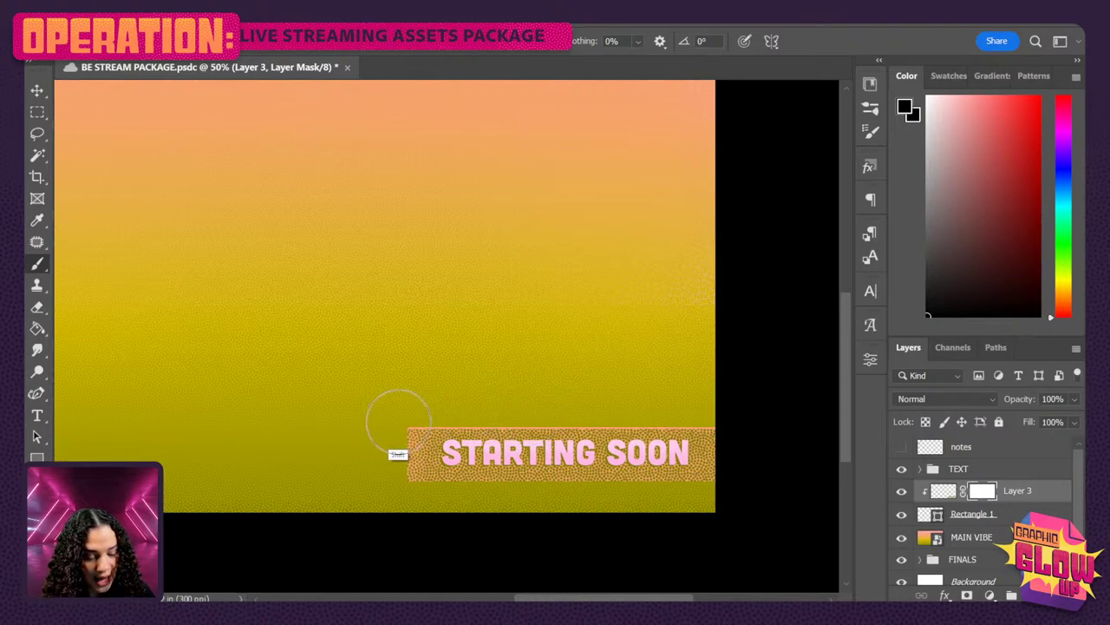
scroll(833, 426, right, 1)
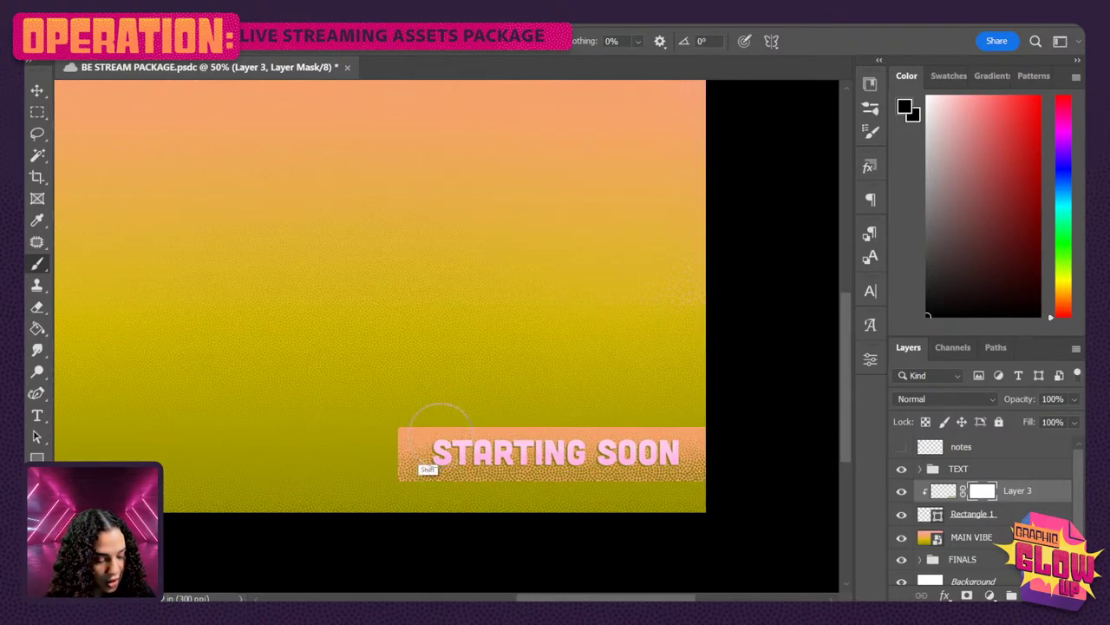
scroll(379, 421, right, 5)
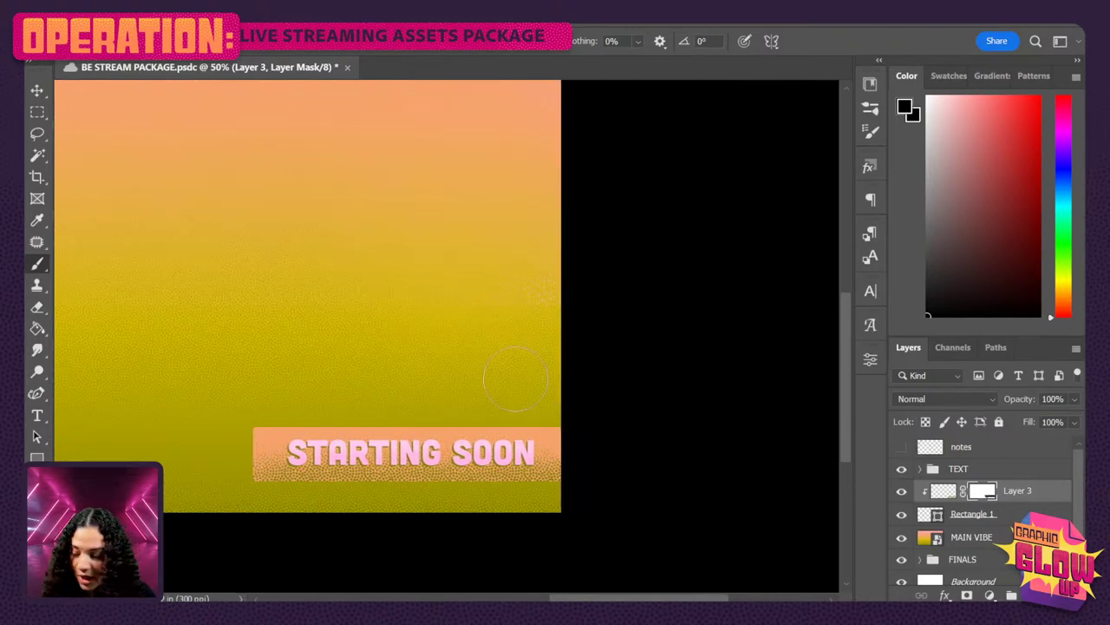
Adjust the position of the masked halftone on the bar and set its layer opacity to 53%
key(ctrl+t)
mouse_move(561, 429)
mouse_down()
mouse_move(598, 411)
mouse_move(564, 451)
mouse_up()
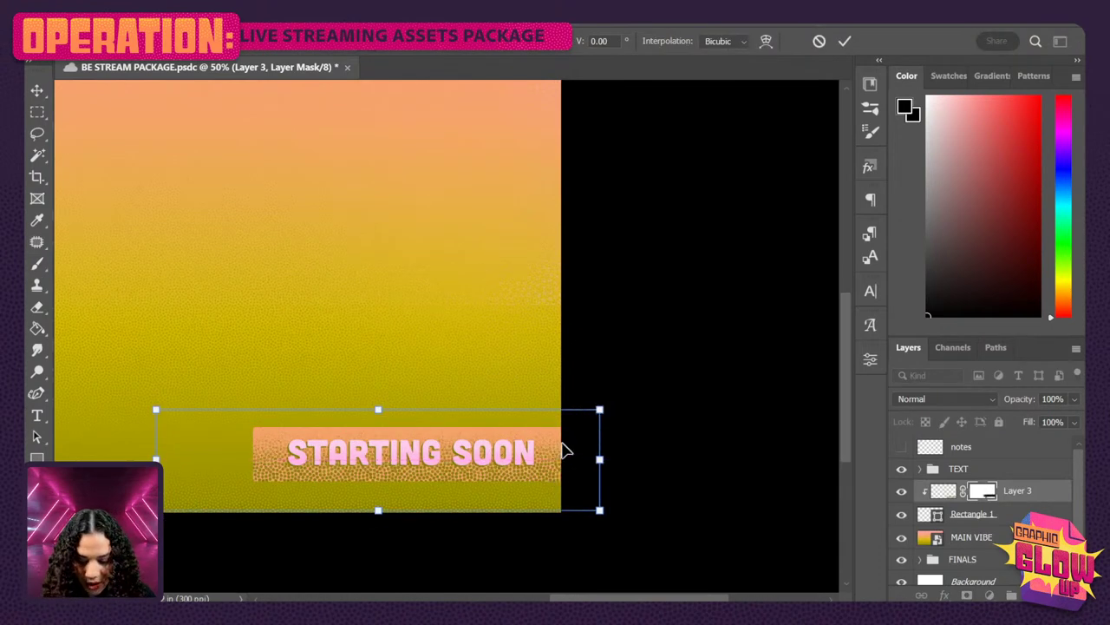
key(Return)
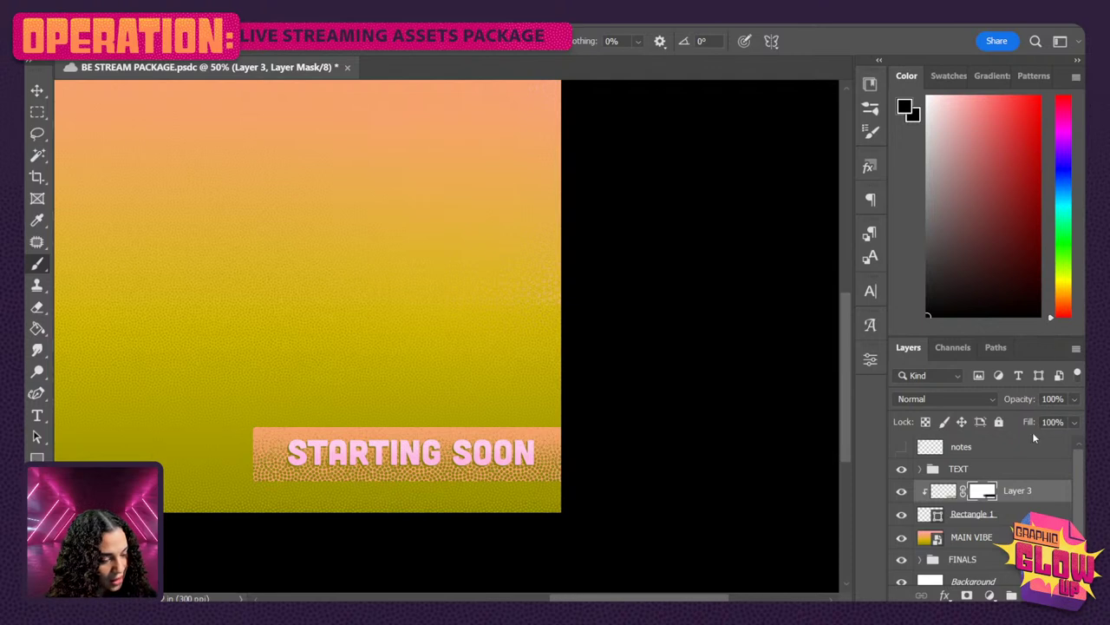
click(1074, 421)
click(1037, 420)
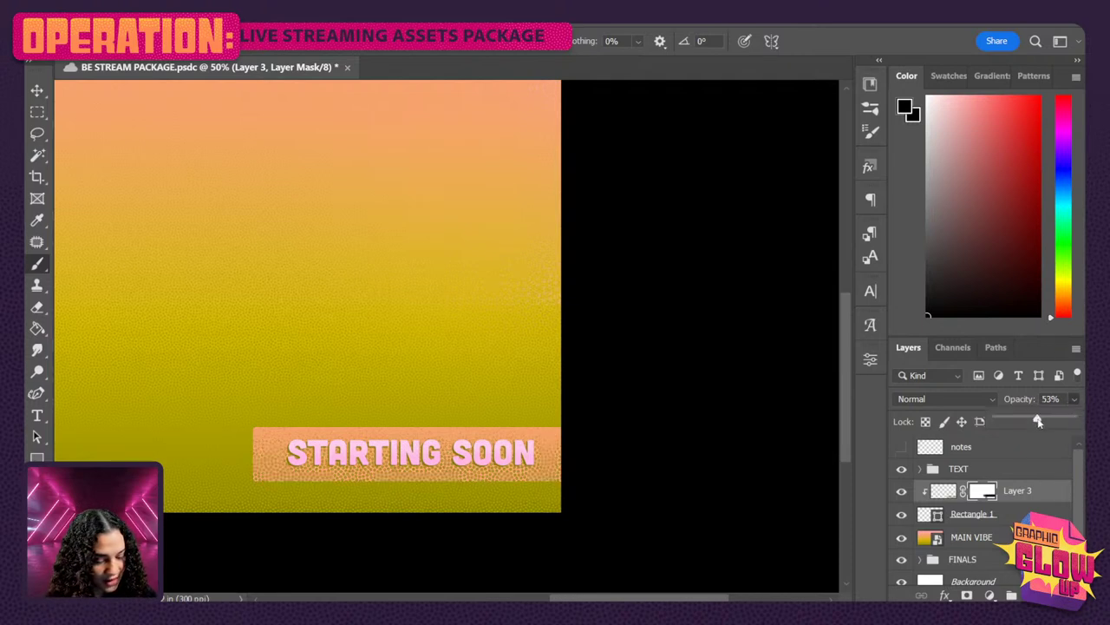
Add a new empty layer above the clipped halftone layer
drag(482, 387, 615, 369)
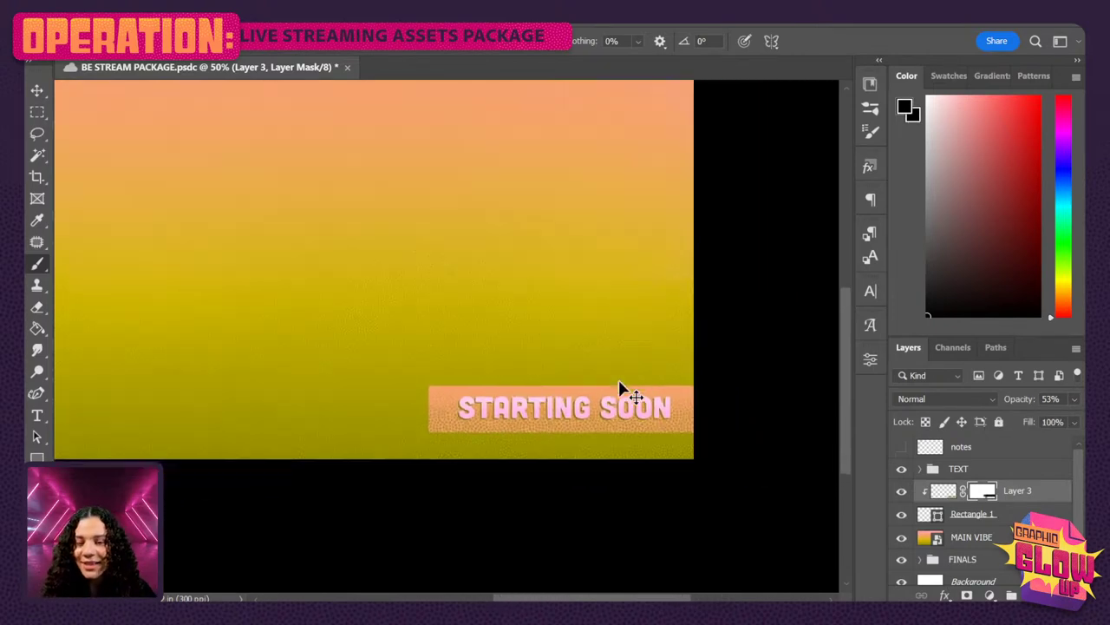
key(ctrl+minus)
key(ctrl+minus)
key(ctrl+plus)
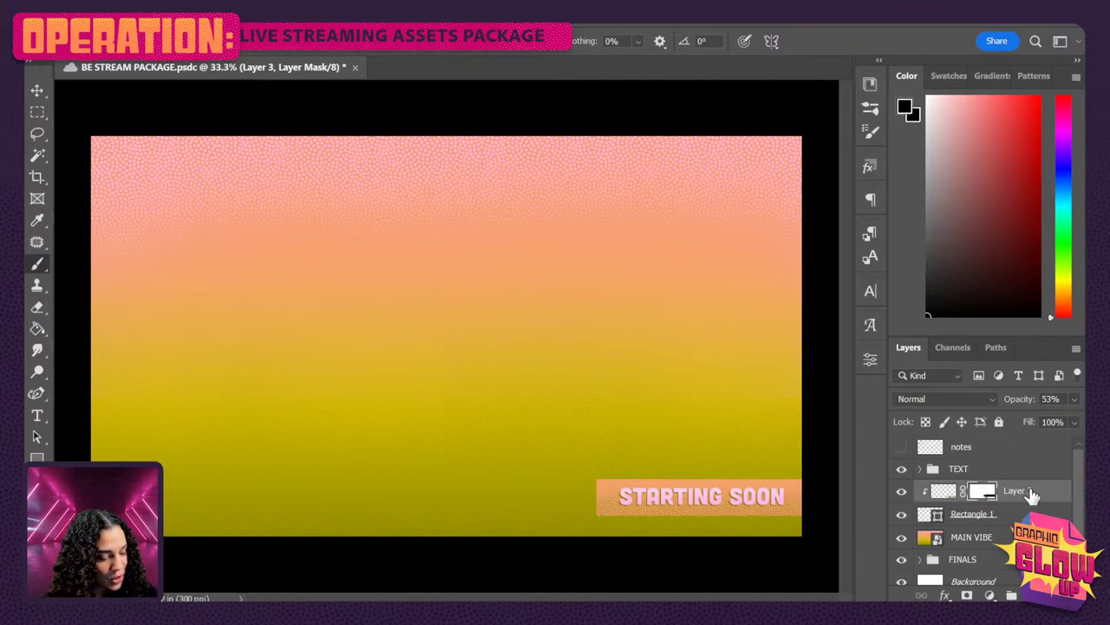
key(ctrl+2)
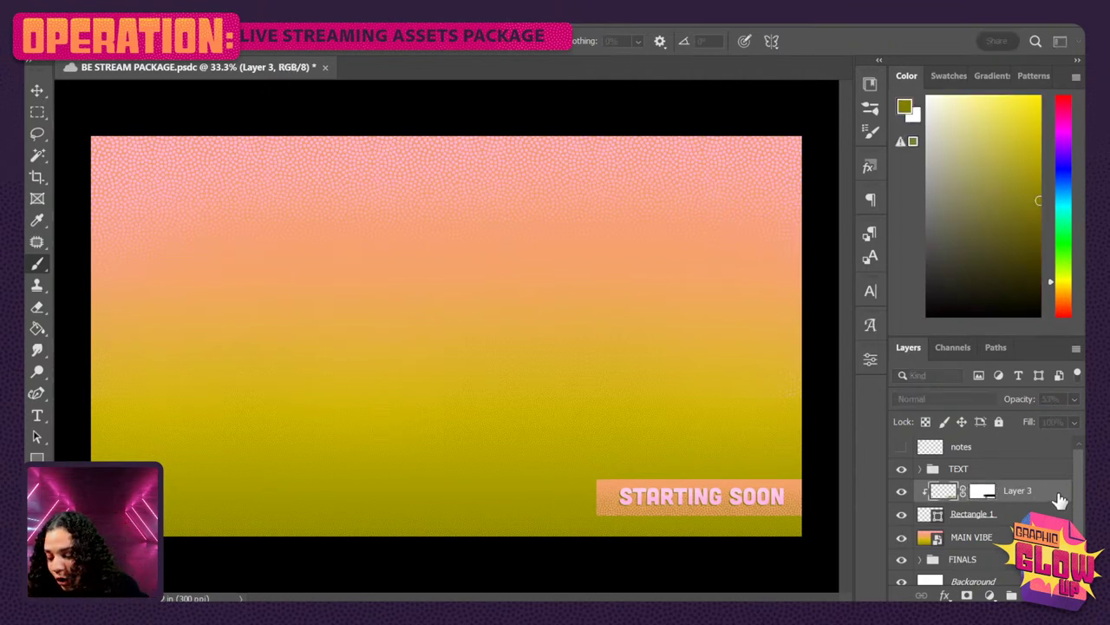
key(ctrl+shift+alt+n)
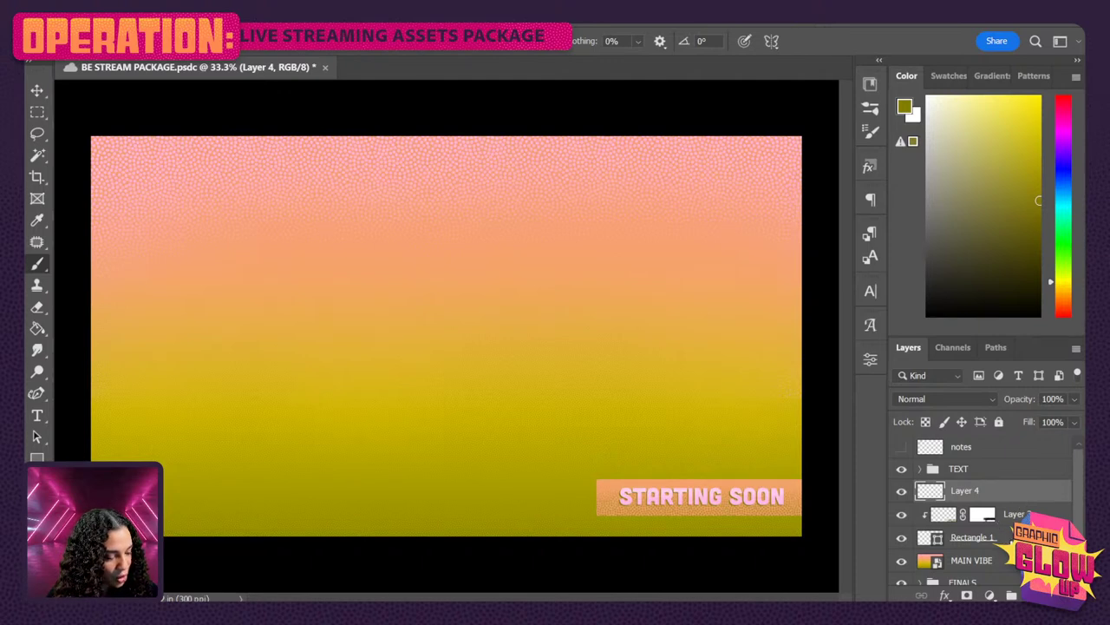
Group the rectangle, its halftone layer and the empty layer, and name the group NAME TAG
click(1007, 536)
shift+click(995, 495)
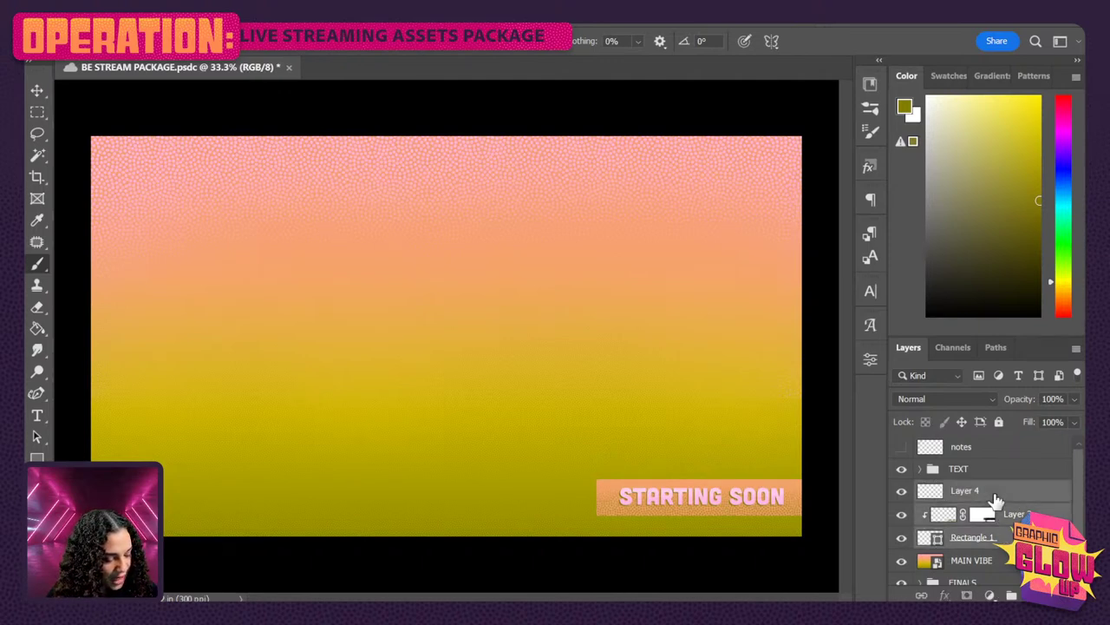
key(ctrl+g)
double_click(962, 490)
text(NAME TAG)
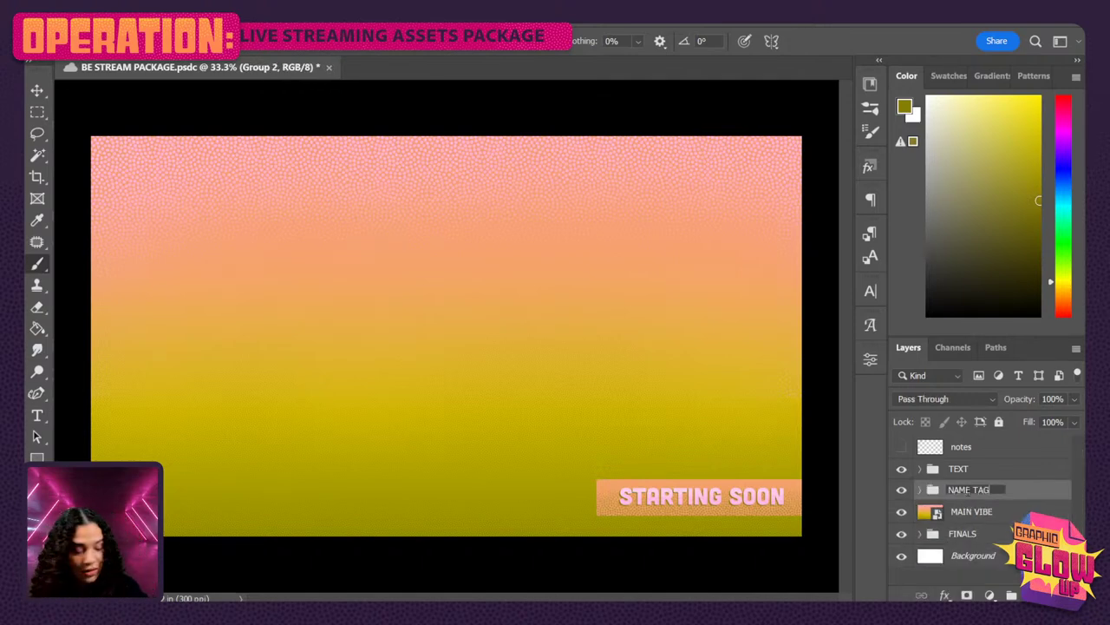
key(Return)
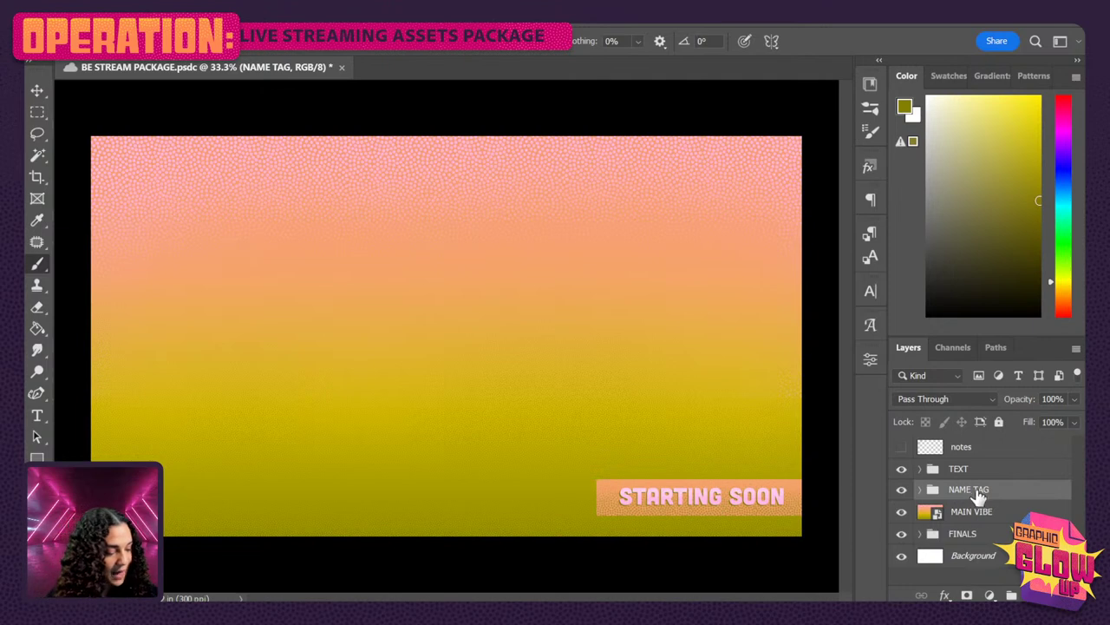
Draw a rectangle about 12.19 × 6.35 in directly above the MAIN VIBE layer and centre it roughly on the canvas
click(1006, 512)
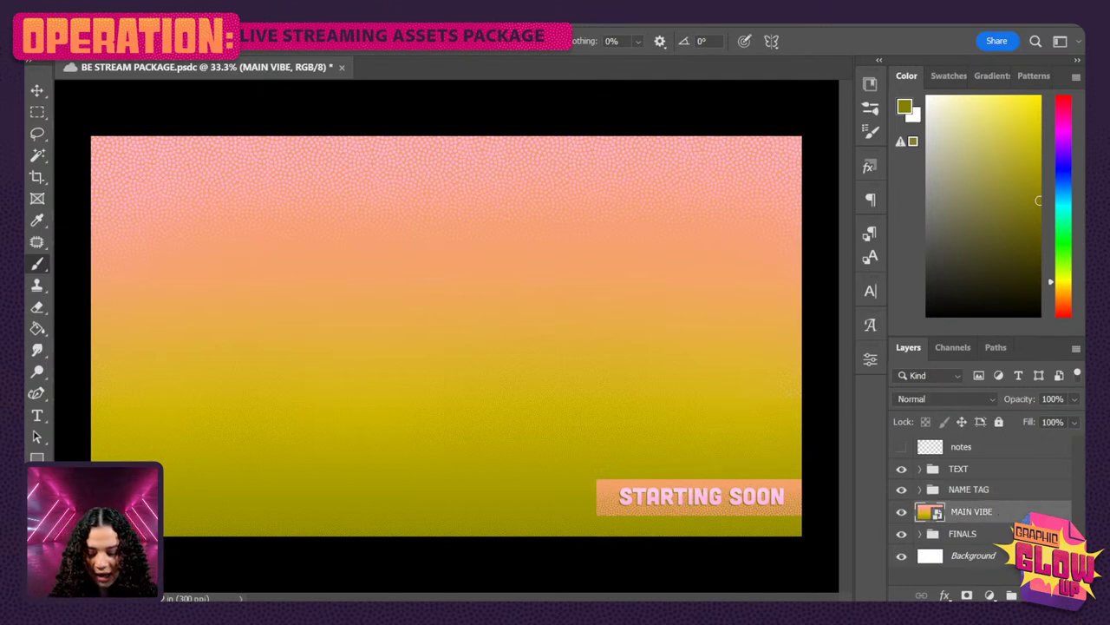
click(37, 457)
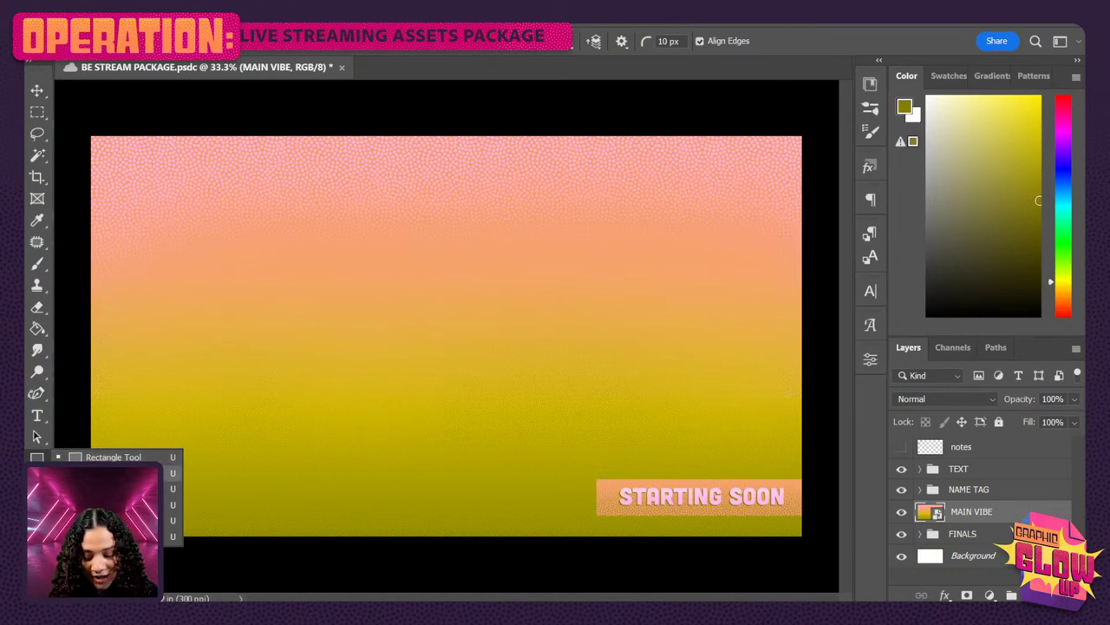
click(104, 457)
drag(108, 154, 783, 507)
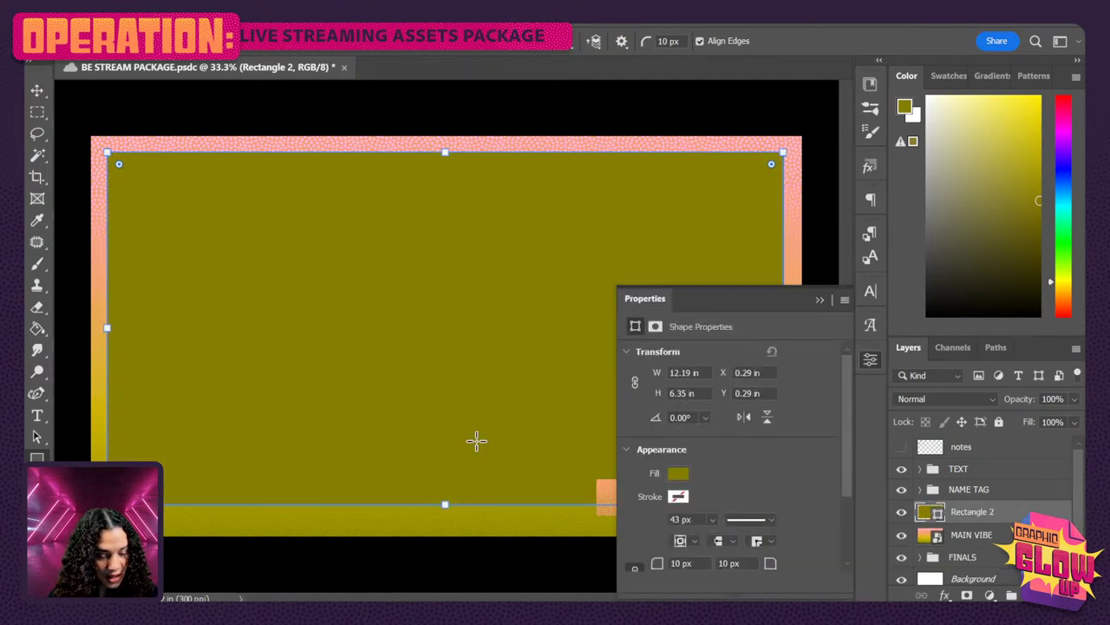
click(37, 90)
drag(464, 373, 471, 384)
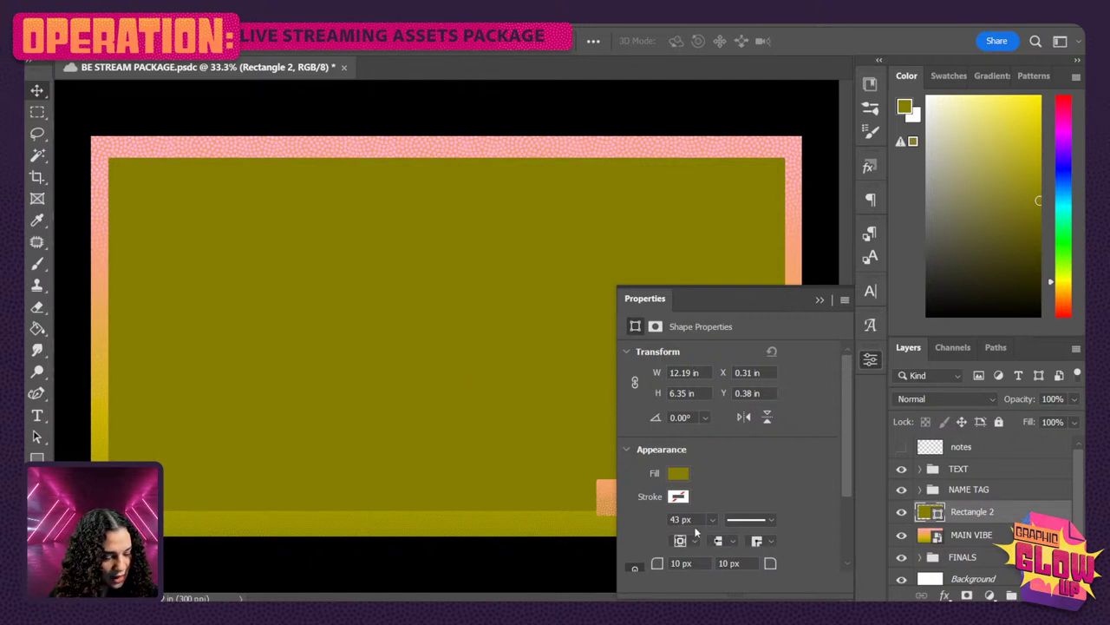
Give the new rectangle an olive stroke and remove its fill so only the outline frame is left
click(681, 498)
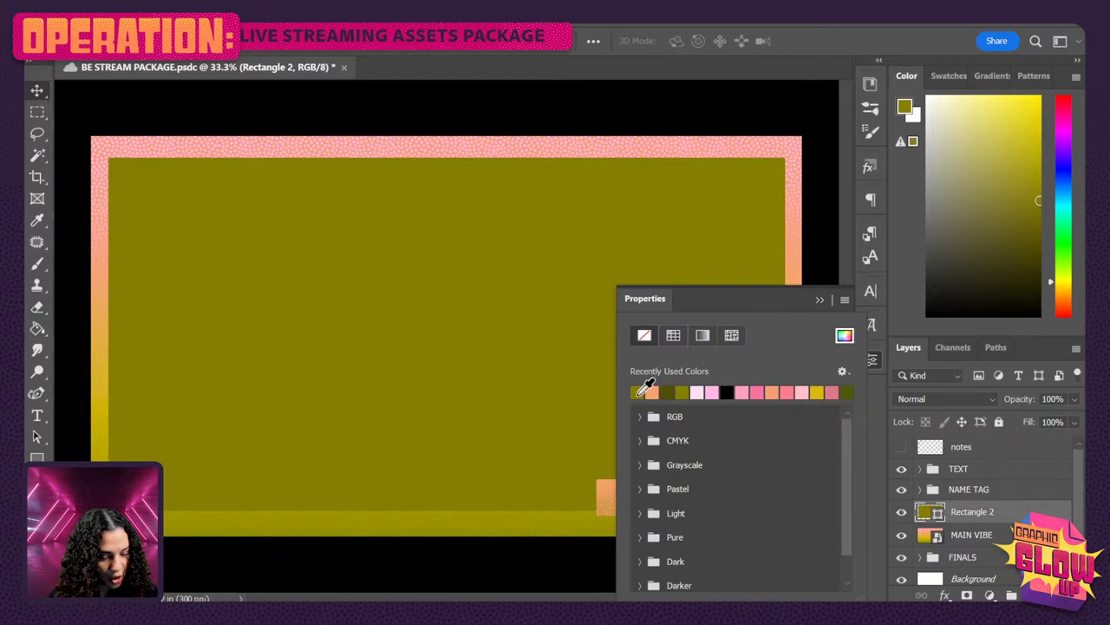
click(637, 393)
click(772, 302)
click(679, 482)
click(644, 340)
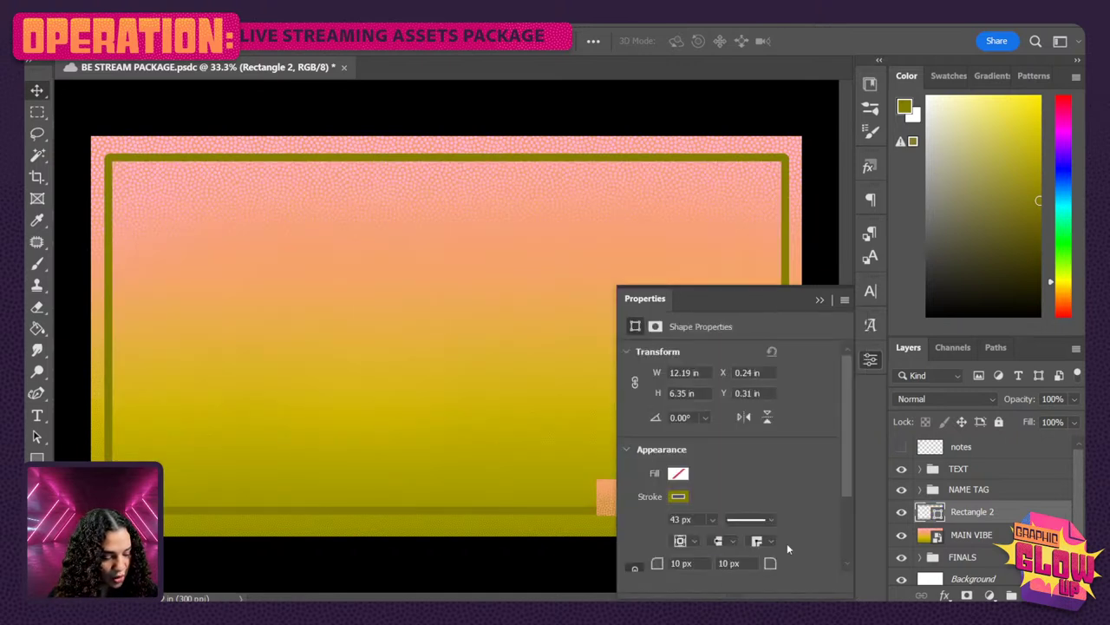
Round all four linked corners of the frame to 195 px
scroll(778, 555, down, 2)
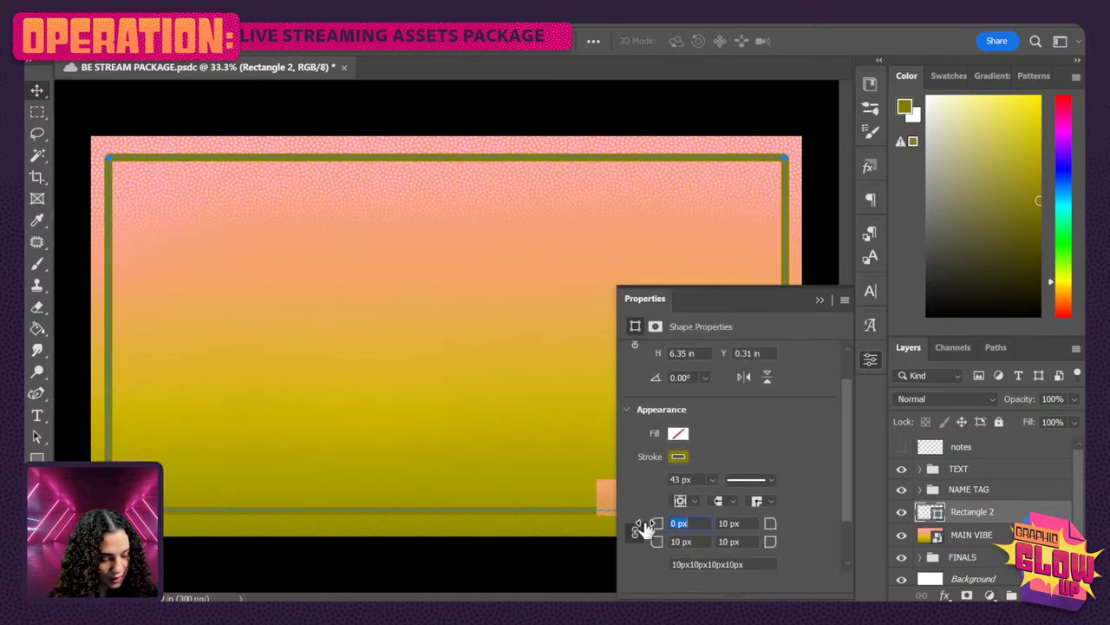
click(637, 528)
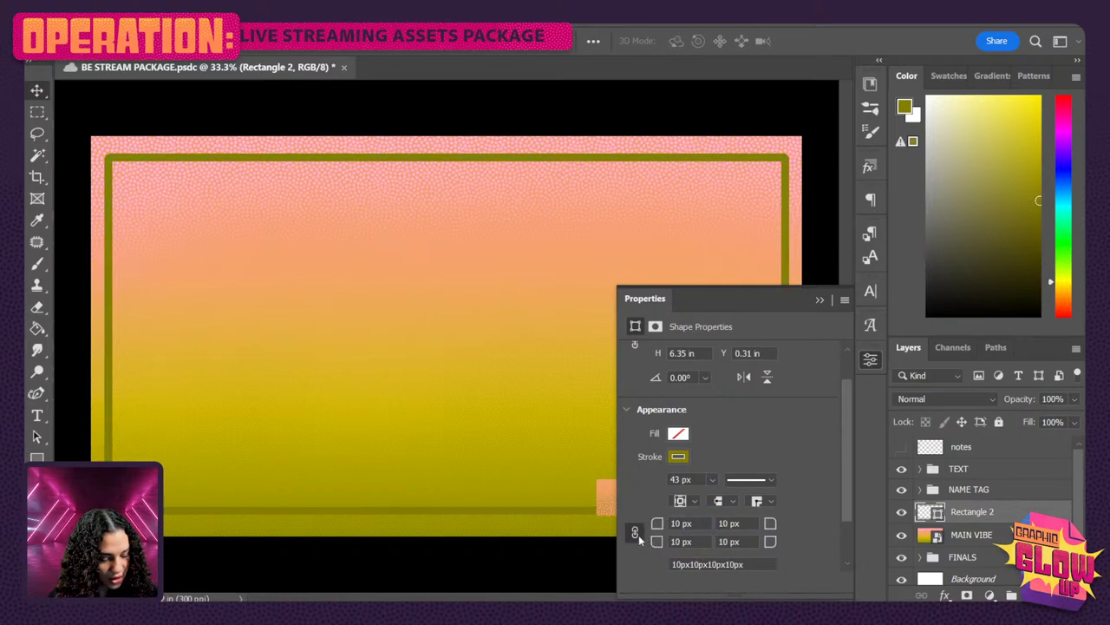
drag(657, 523, 805, 516)
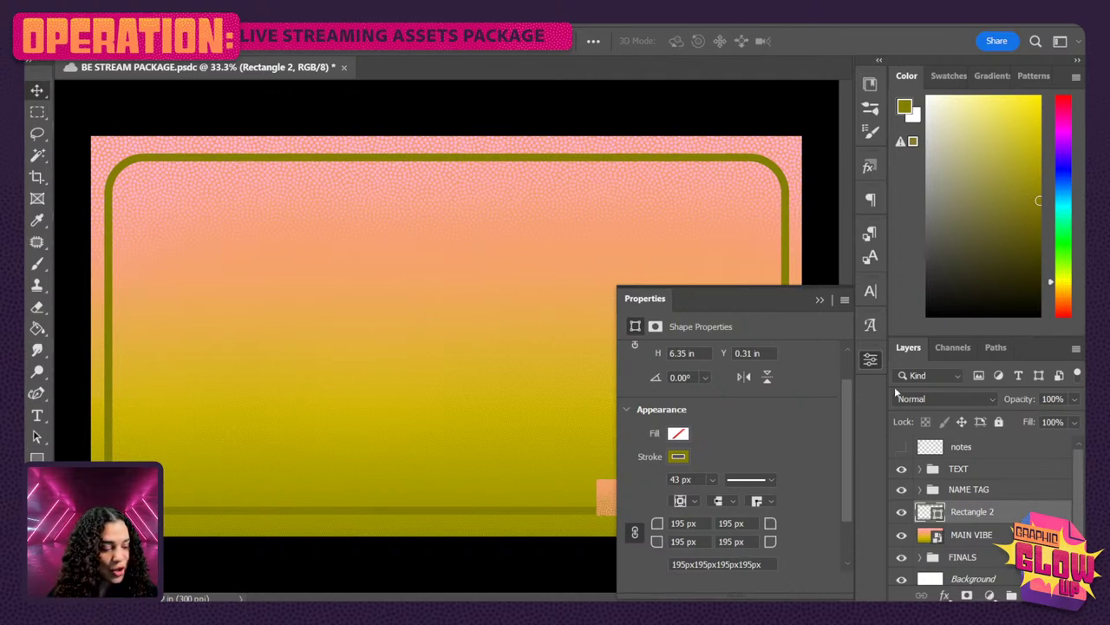
click(869, 361)
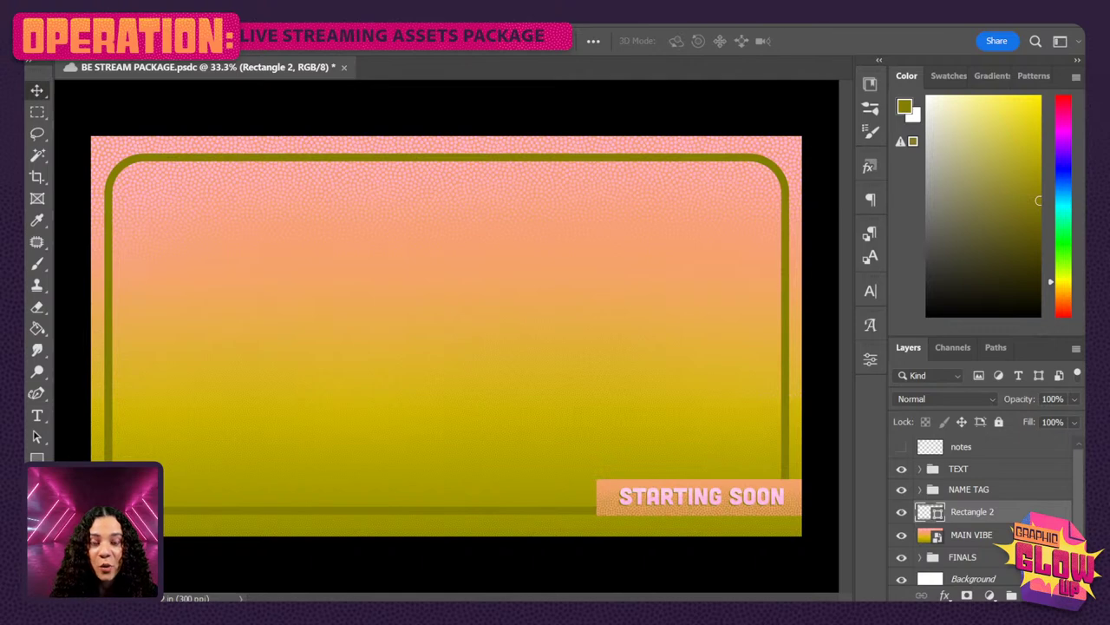
Hide the rounded frame layer and add a new empty layer directly above it
click(1012, 471)
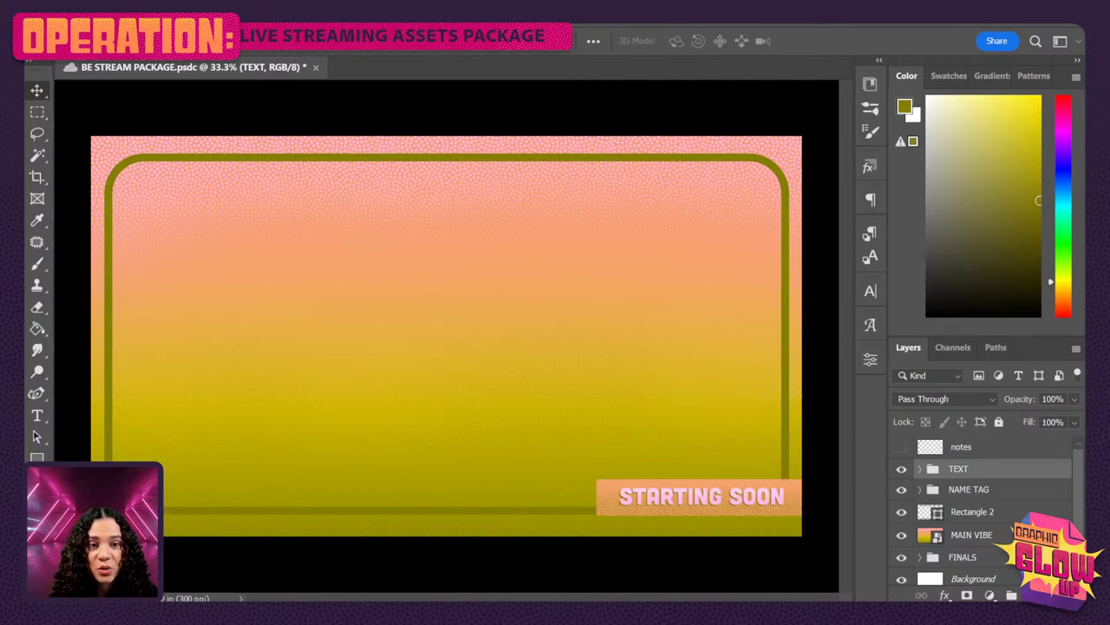
click(903, 517)
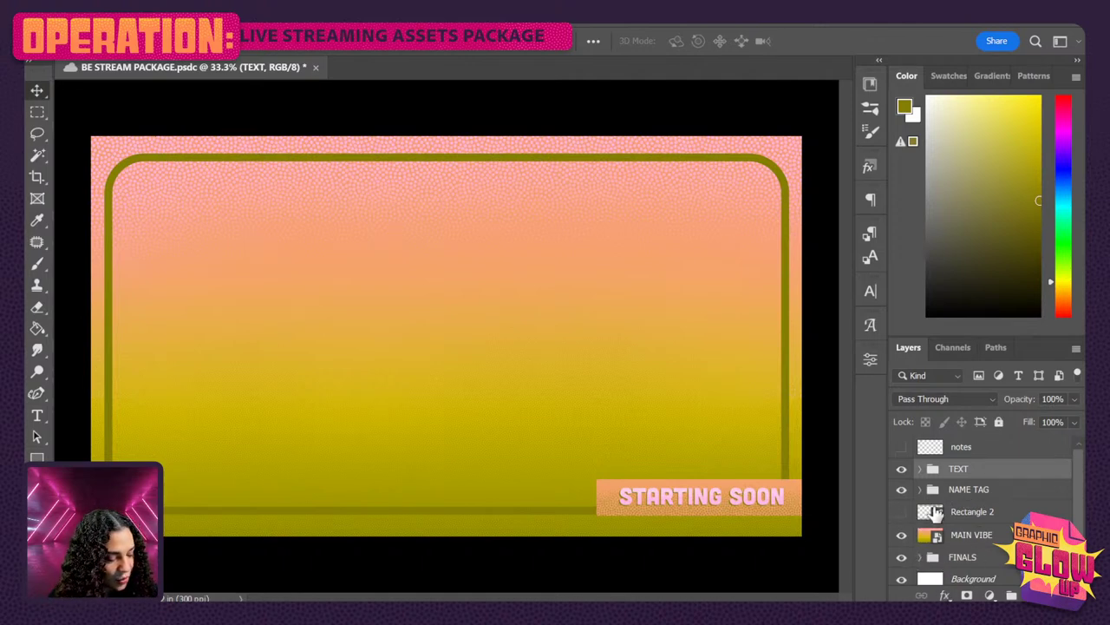
click(996, 513)
key(ctrl+shift+alt+n)
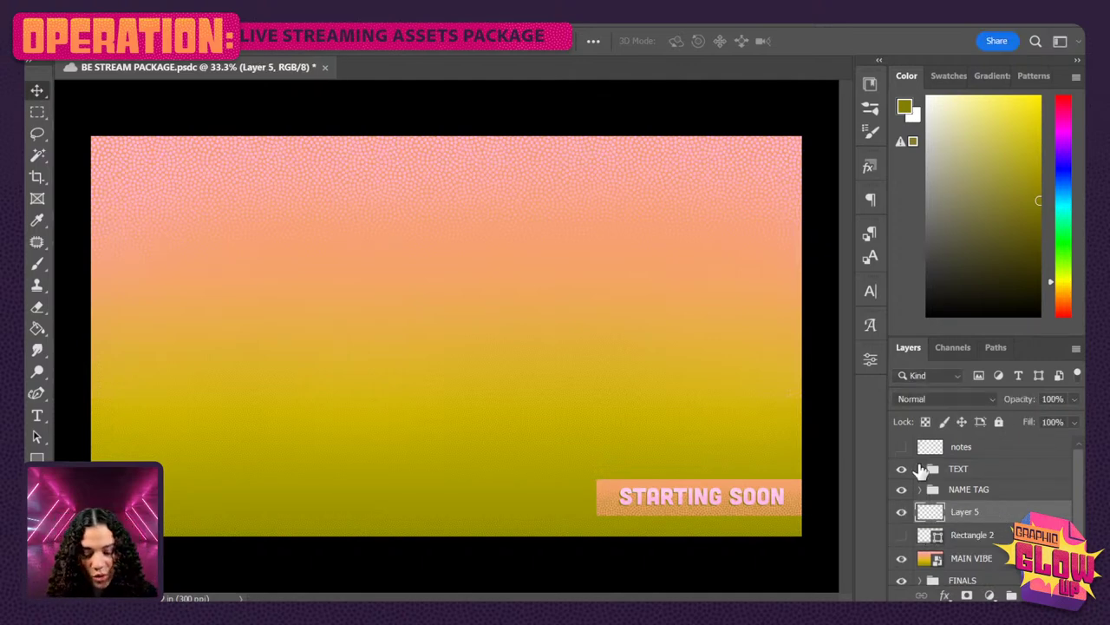
Draw an ellipse about 11.18 × 7.66 in and move it partly off the canvas past the upper-left corner
right_click(37, 458)
click(95, 479)
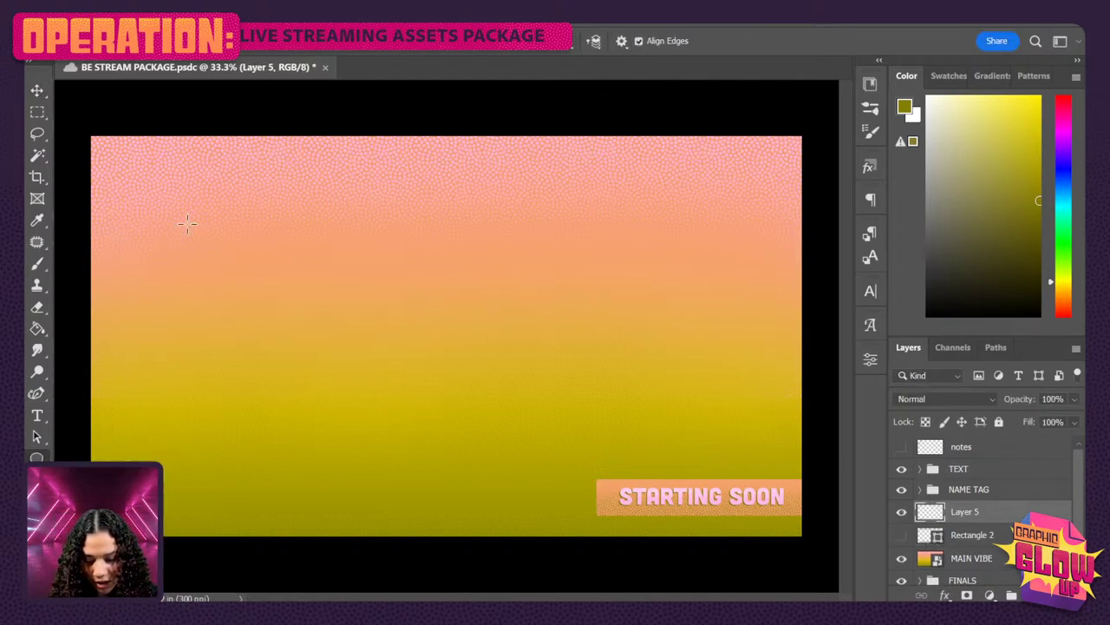
drag(98, 114, 705, 539)
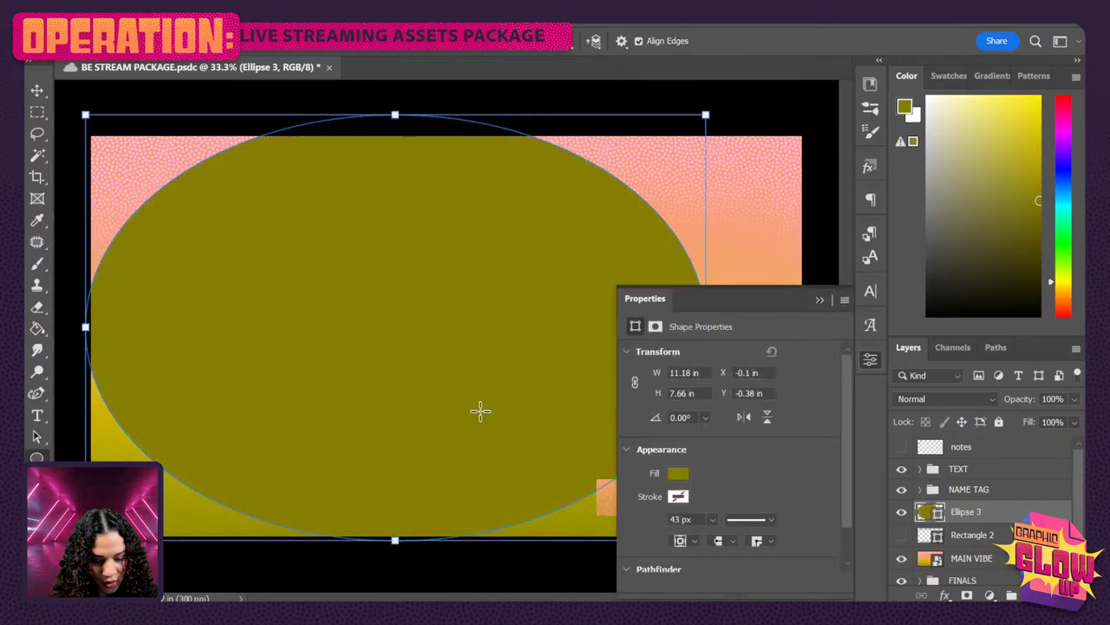
key(v)
drag(444, 365, 330, 262)
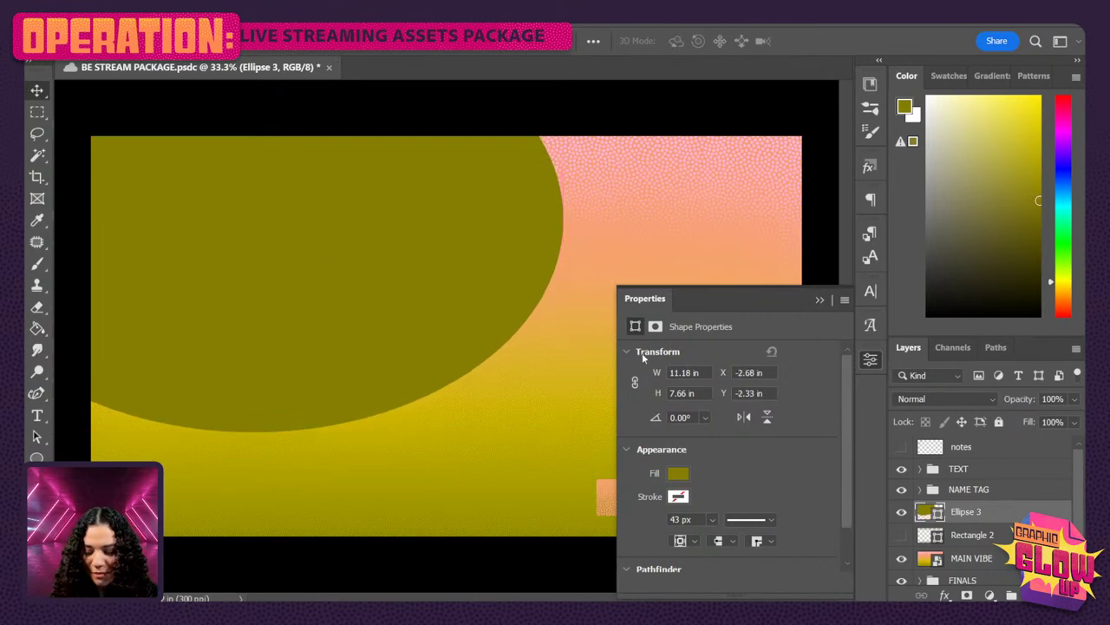
click(870, 361)
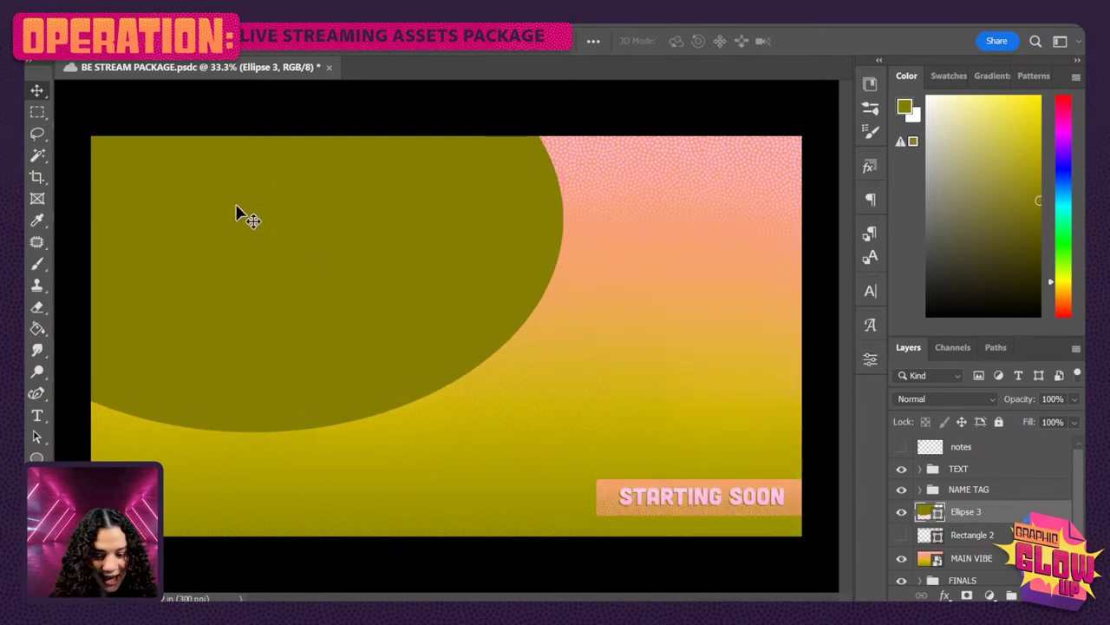
Change the ellipse's fill to light pink from the recently used colors
key(a)
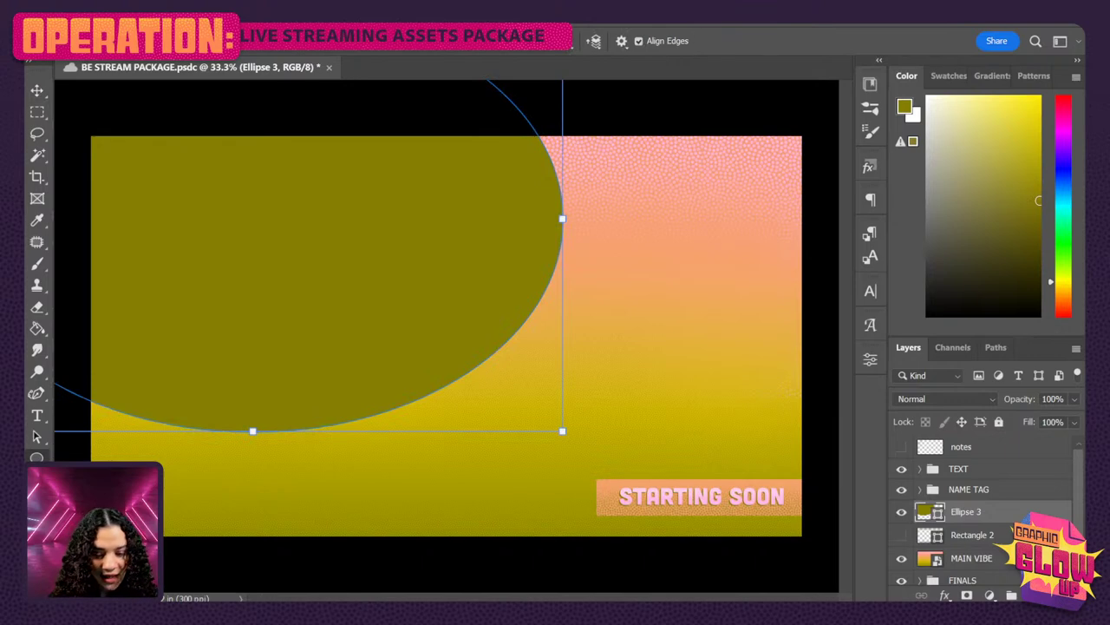
click(121, 41)
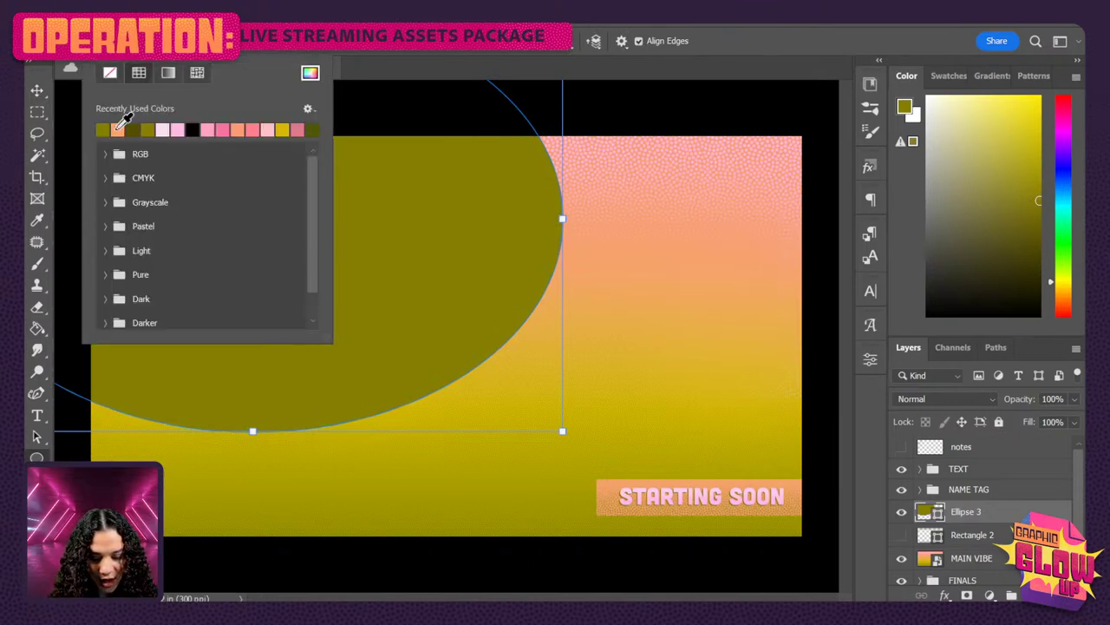
click(286, 128)
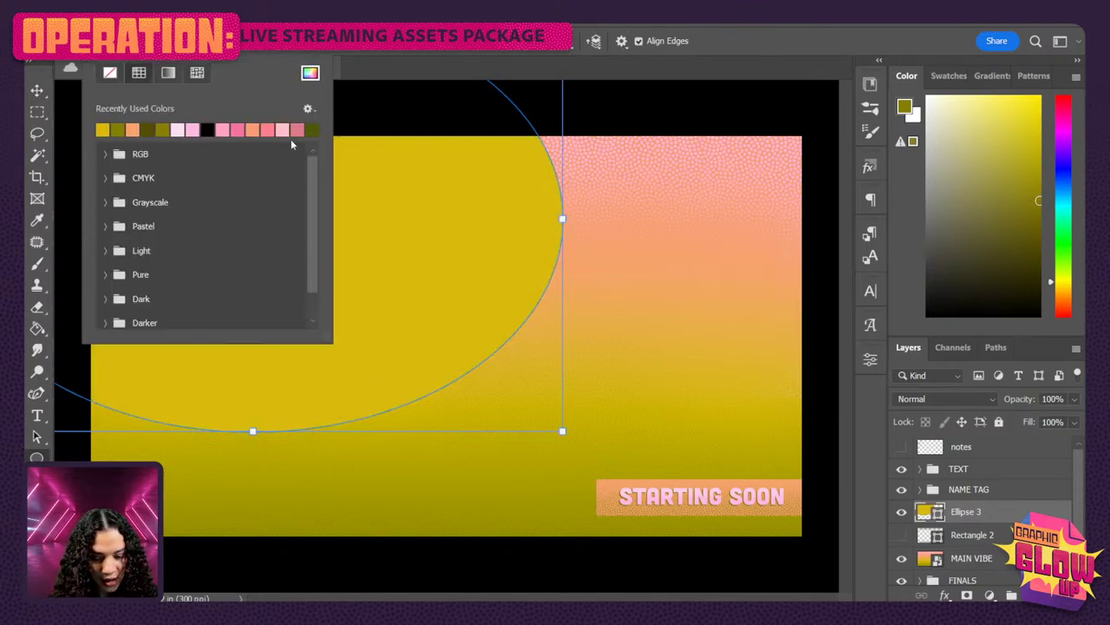
click(192, 129)
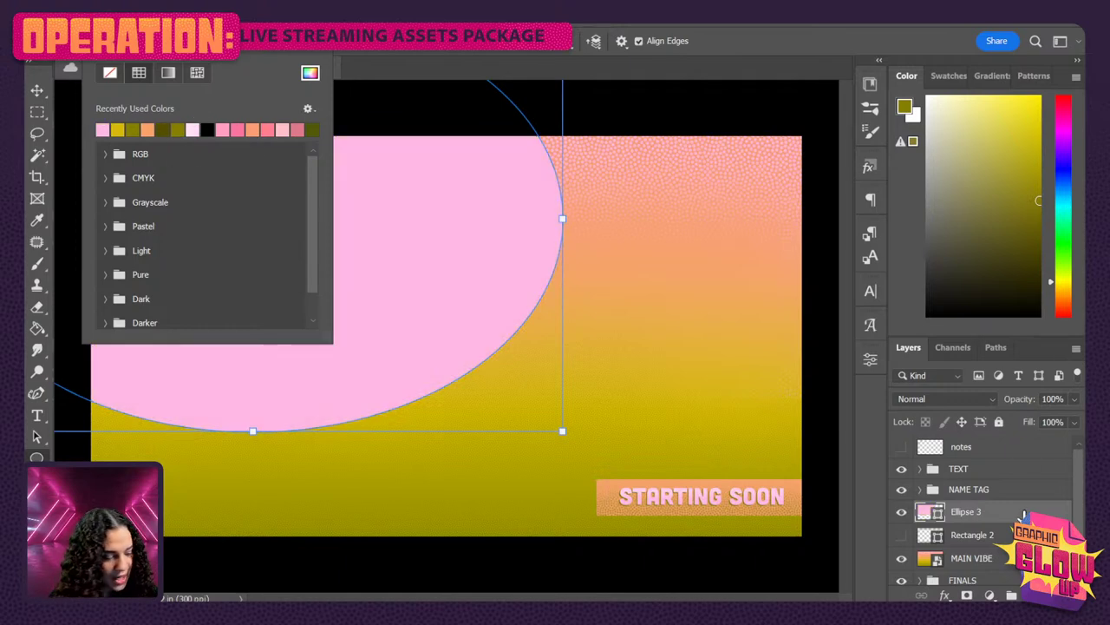
click(1022, 501)
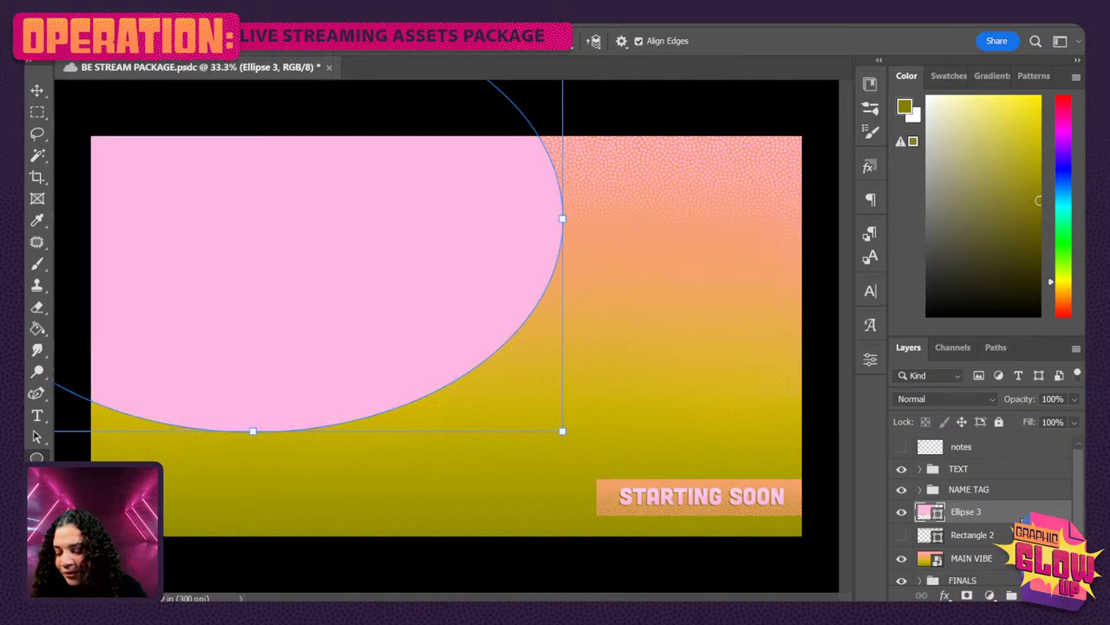
Add a new layer above the pink ellipse and clip it to the ellipse
key(ctrl+shift+alt+n)
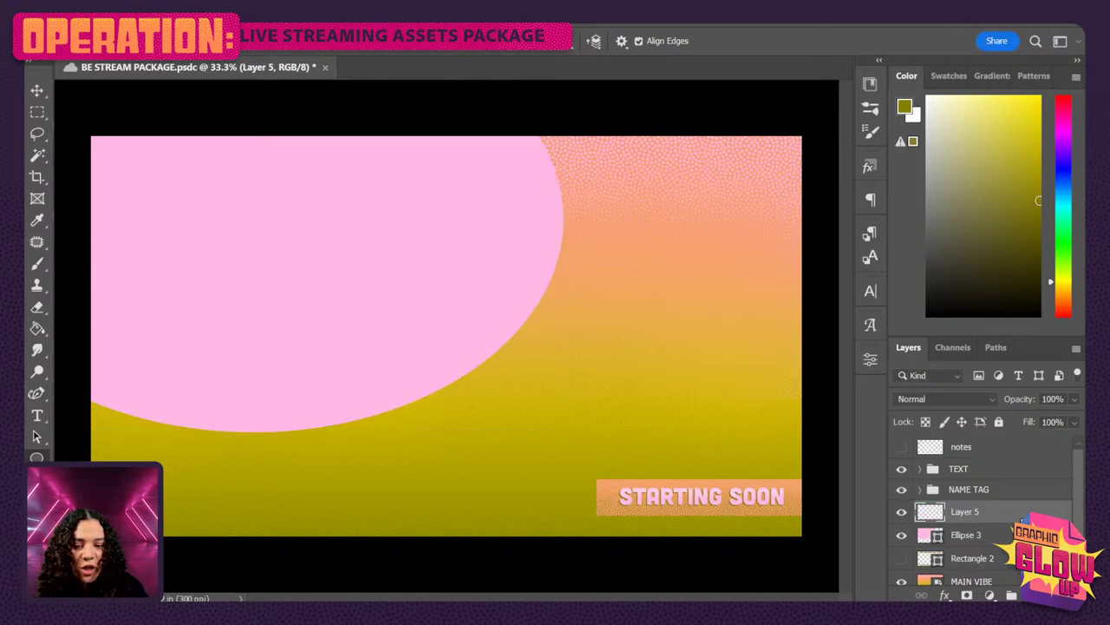
right_click(1011, 518)
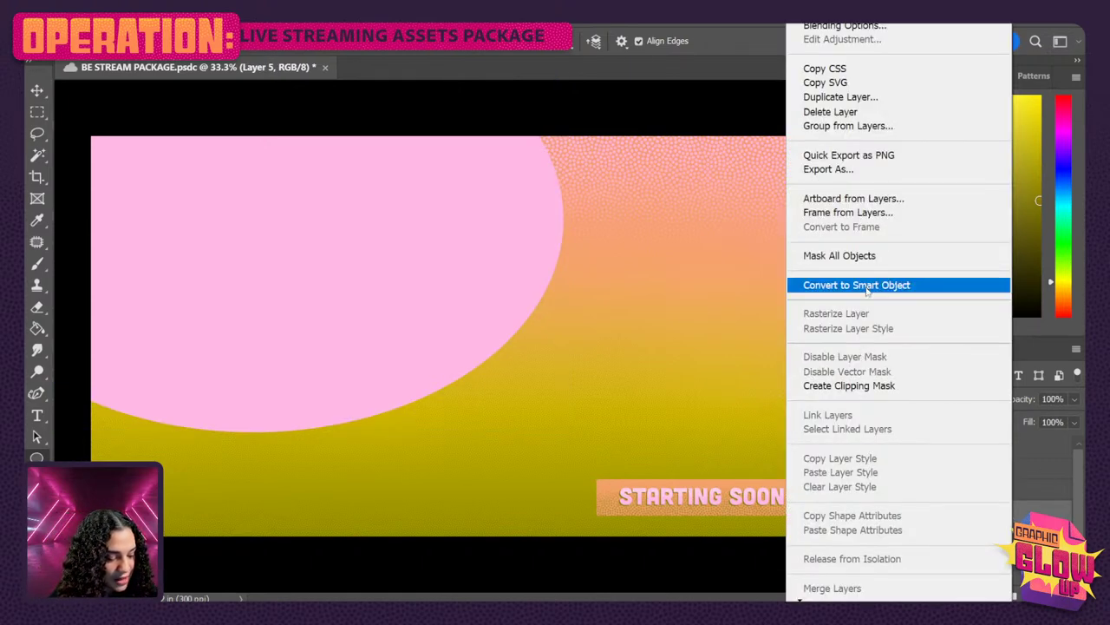
click(861, 387)
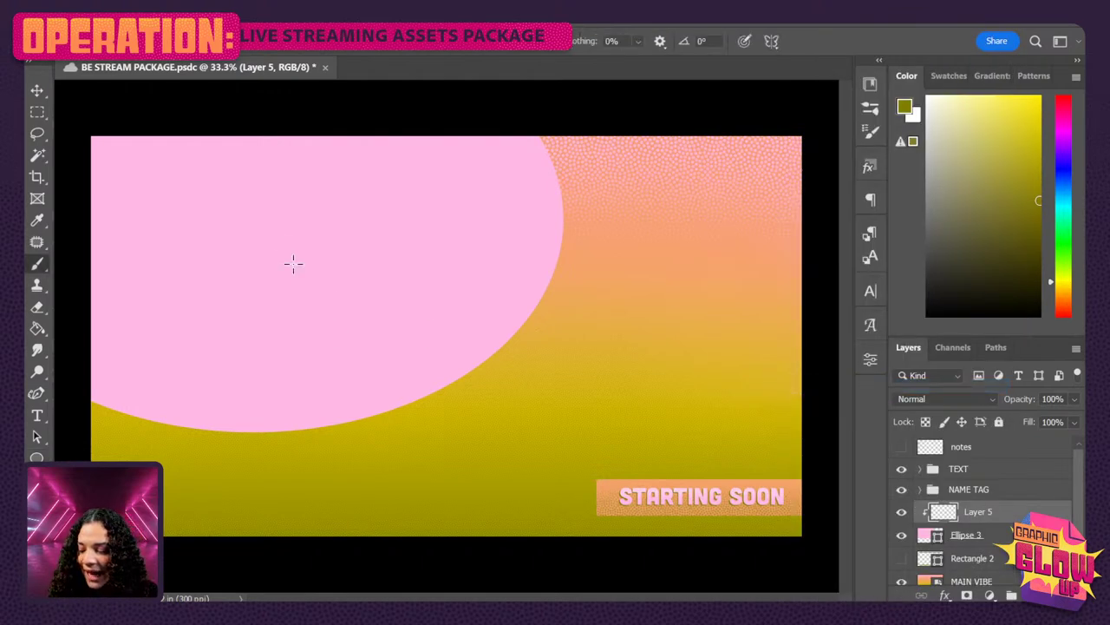
Paint orange halftone over the ellipse with the Kyle's Halftone - WZ Circles brush, sampling the color from the background gradient
right_click(409, 248)
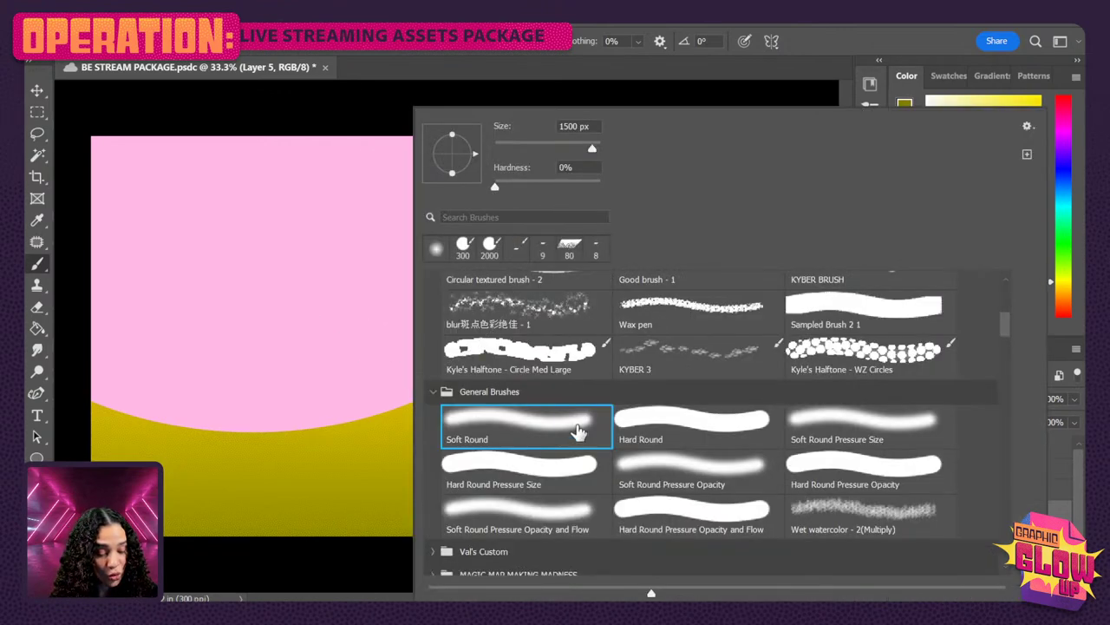
click(876, 358)
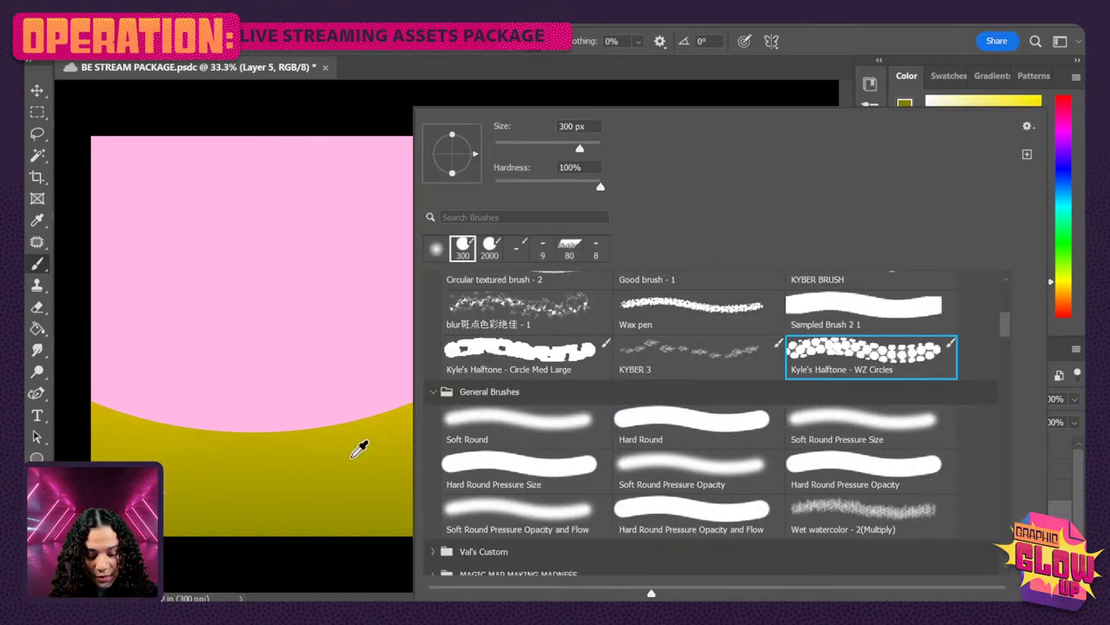
key(Escape)
alt+click(698, 287)
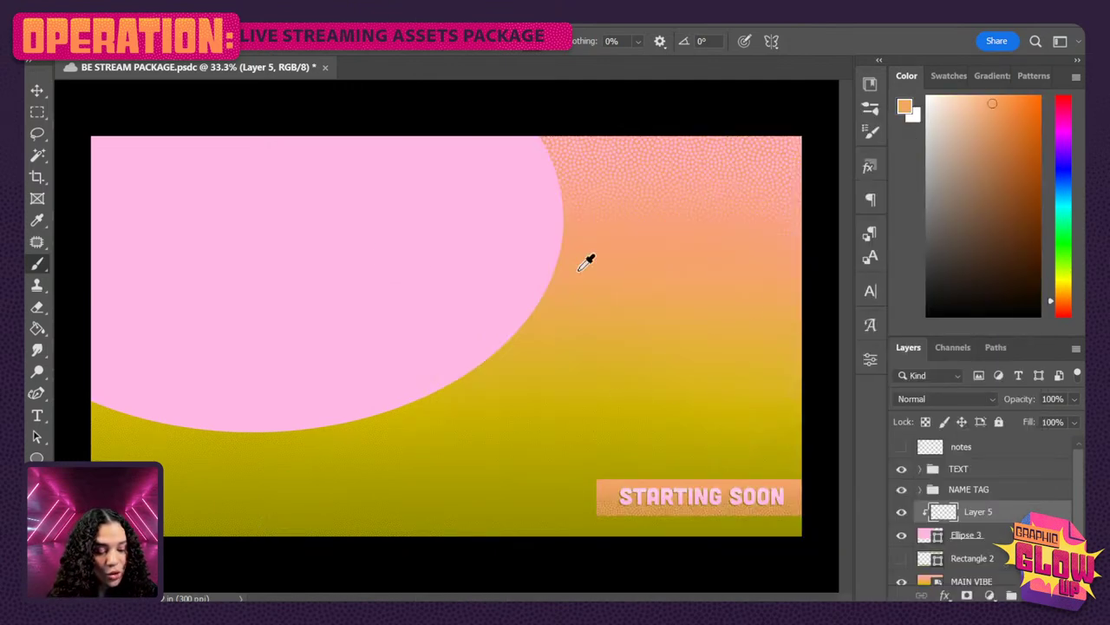
mouse_move(519, 224)
mouse_down()
mouse_move(218, 287)
mouse_move(140, 330)
mouse_move(239, 347)
mouse_move(361, 297)
mouse_move(403, 320)
mouse_move(610, 328)
mouse_up()
key(ctrl+z)
Scale up the clipped halftone layer until its larger dots cover the whole visible ellipse
key(ctrl+t)
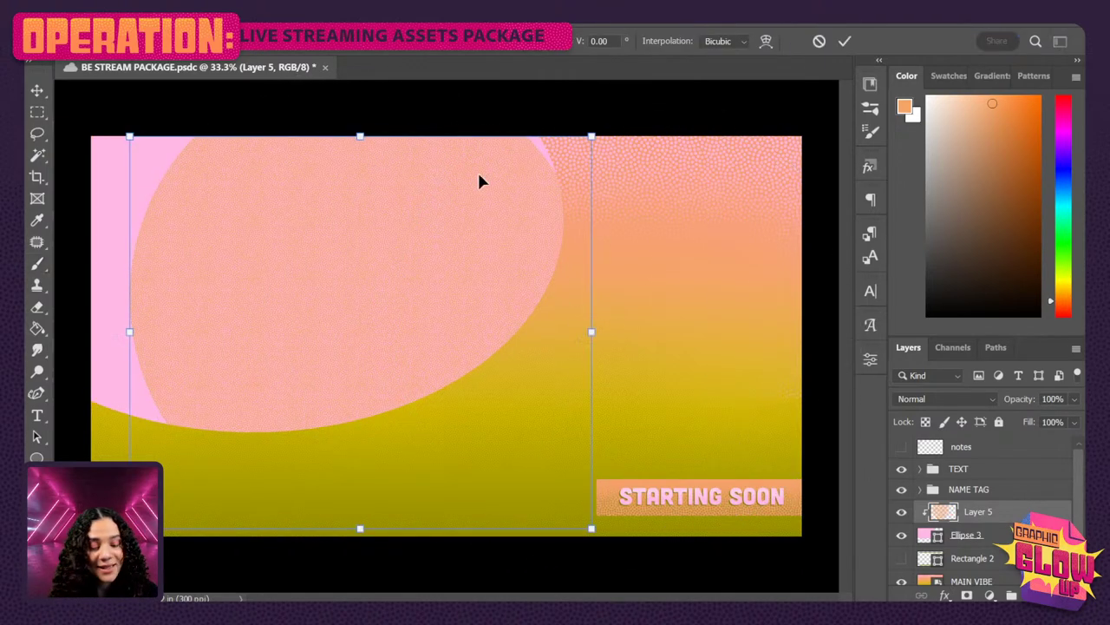
drag(589, 129, 1011, 130)
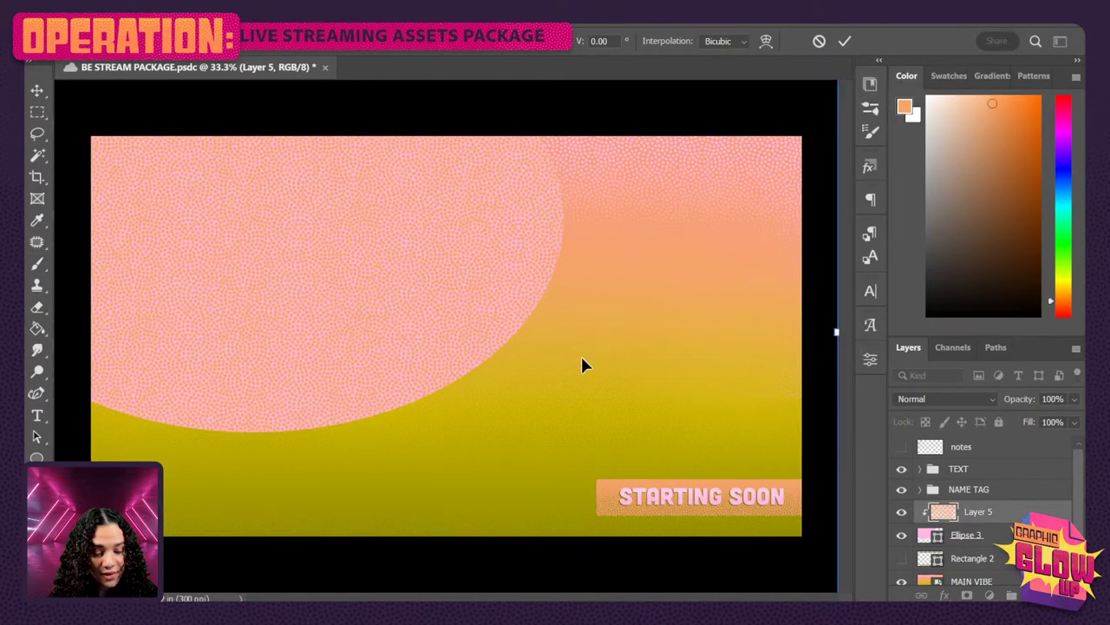
key(Return)
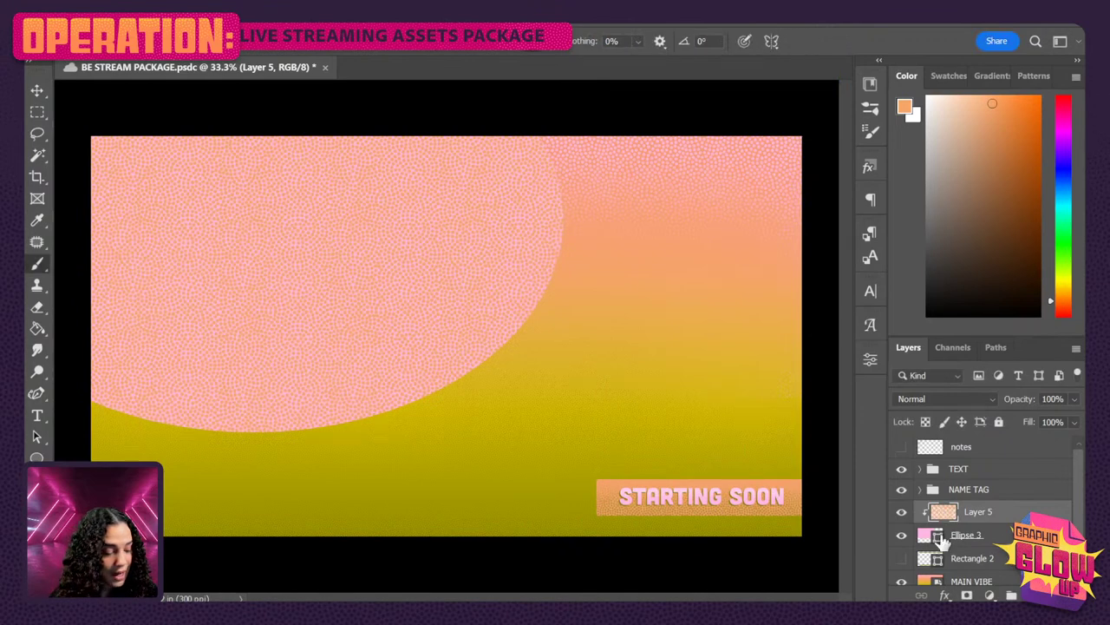
Group the TEXT and NAME TAG groups together and hide the combined group
click(902, 491)
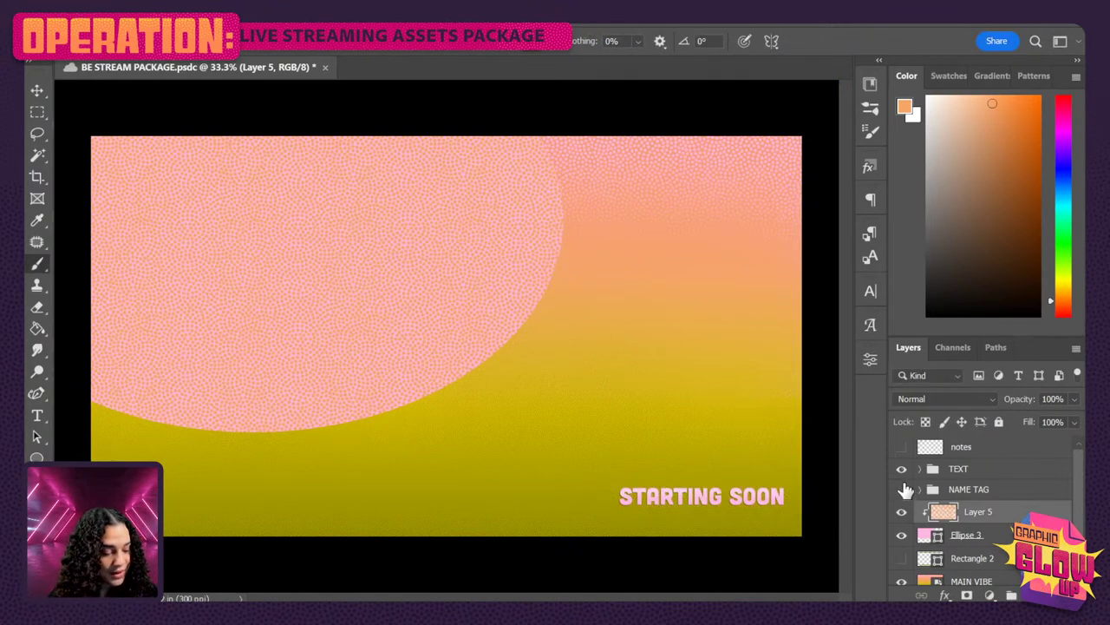
click(902, 491)
click(992, 491)
shift+click(991, 476)
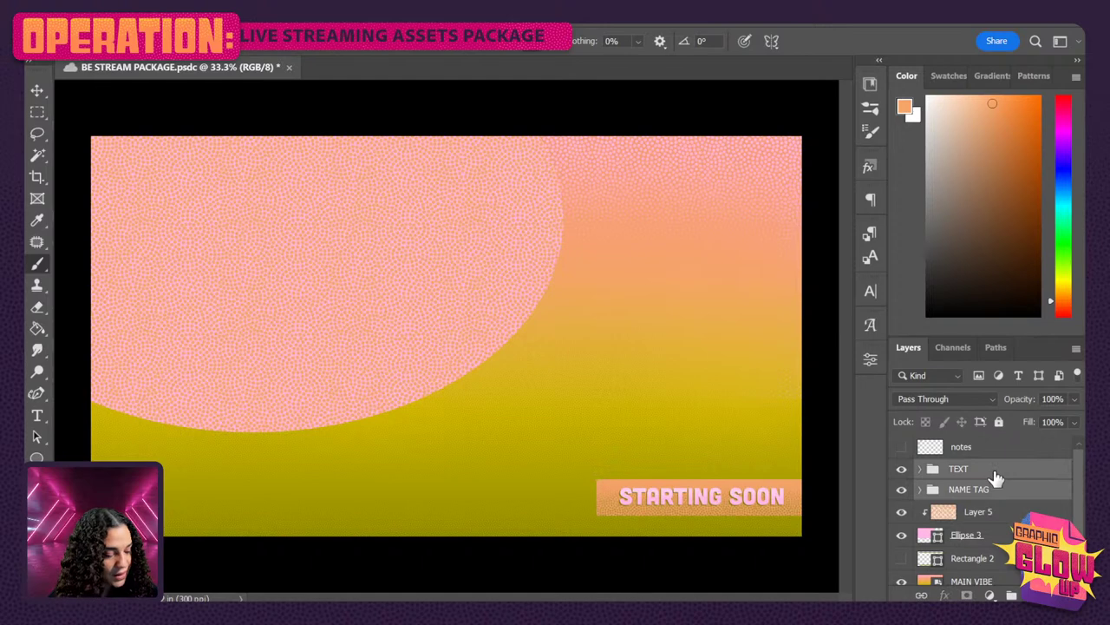
key(ctrl+g)
click(903, 468)
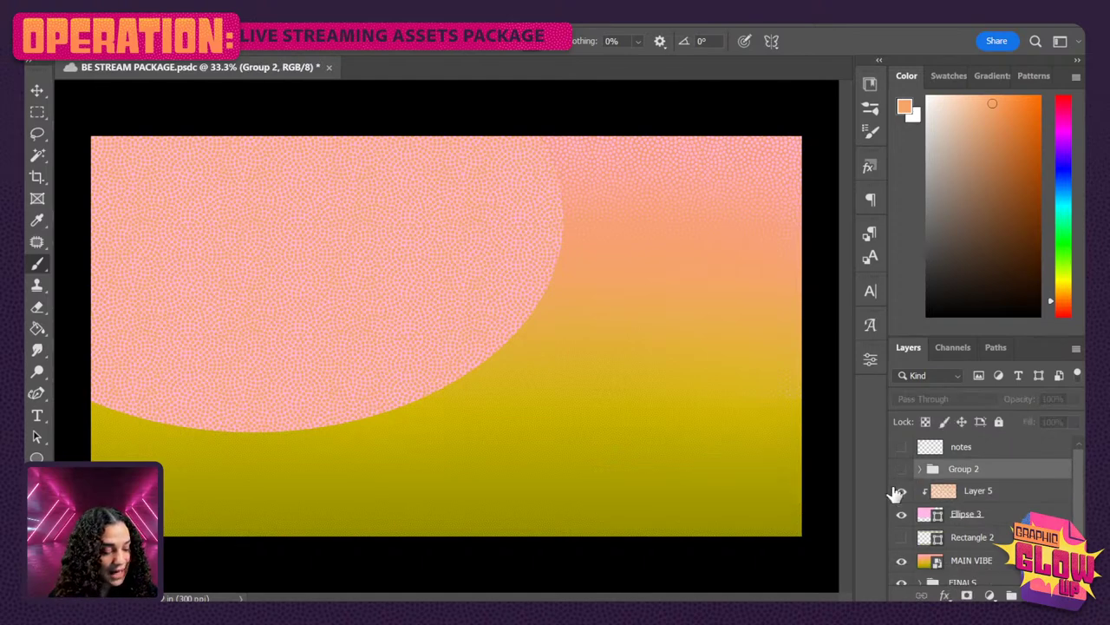